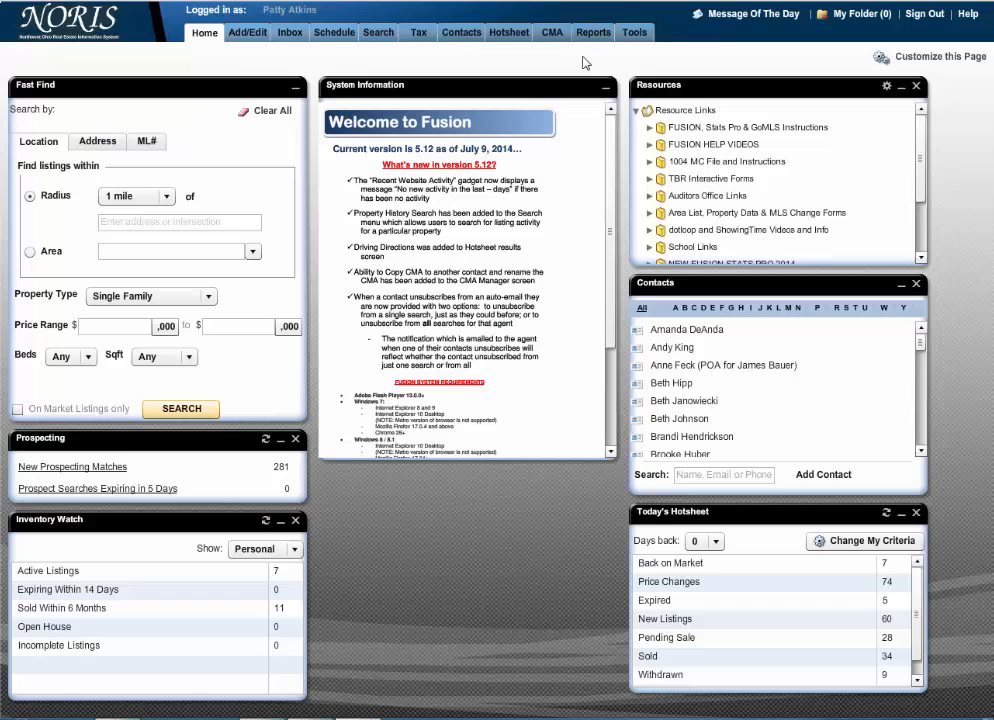
- Open Fusion Stats Pro from the NORIS reports and maximize its window
{"action": "left_click", "coordinate": [593, 34]}
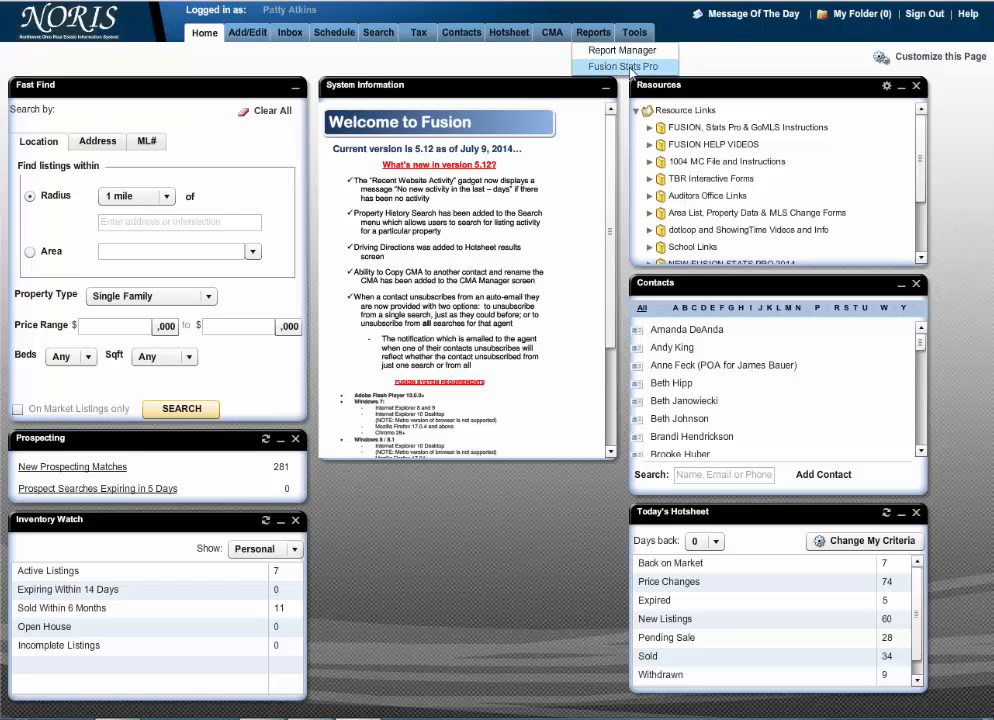
{"action": "left_click", "coordinate": [629, 68]}
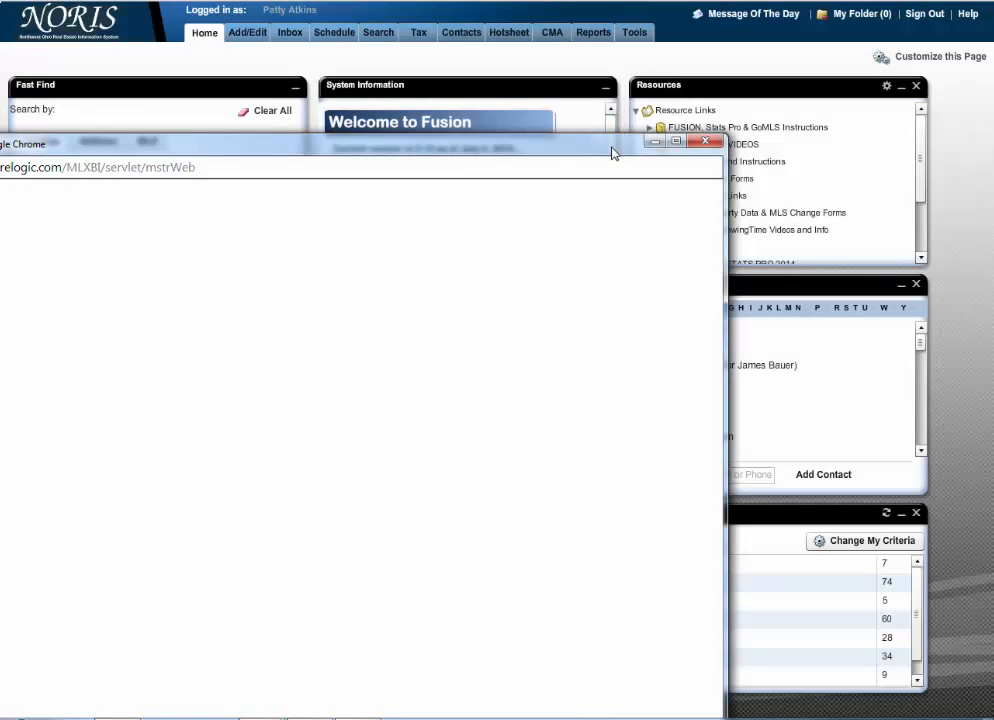
{"action": "left_click_drag", "start_coordinate": [613, 153], "coordinate": [733, 99]}
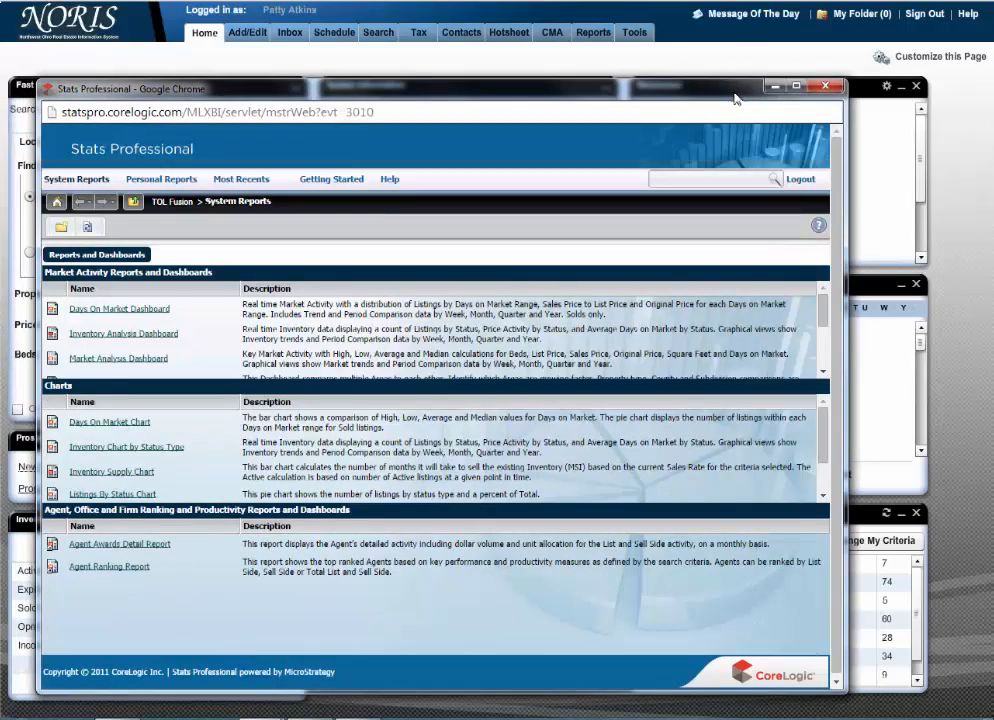
{"action": "left_click", "coordinate": [796, 87]}
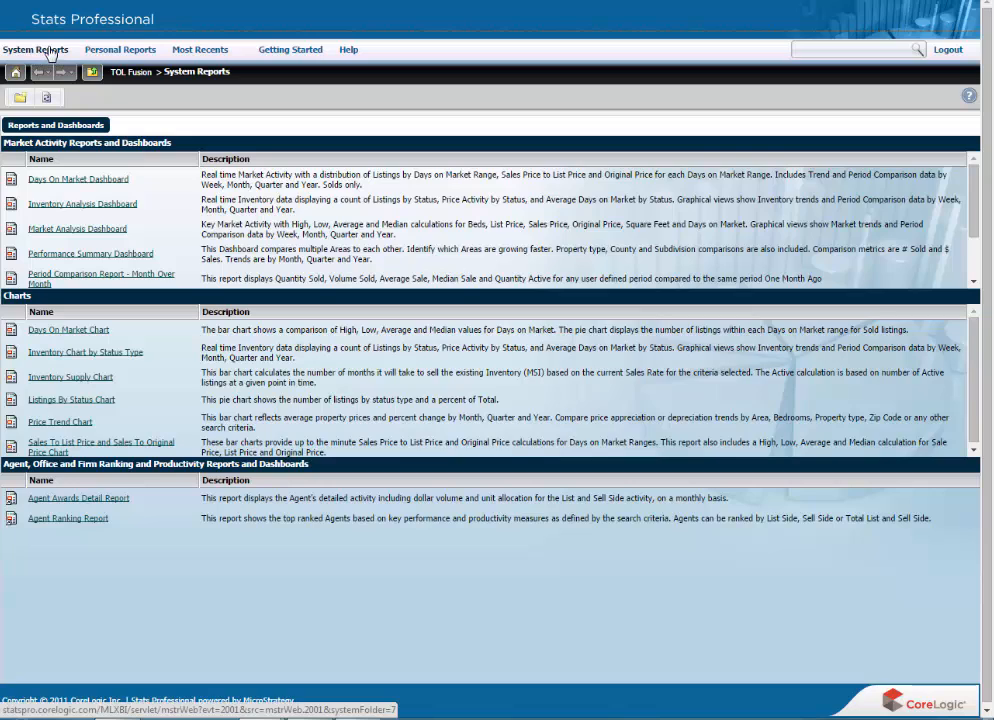
- Look through the personal reports and most recent reports, then return to the system reports
{"action": "left_click", "coordinate": [127, 52]}
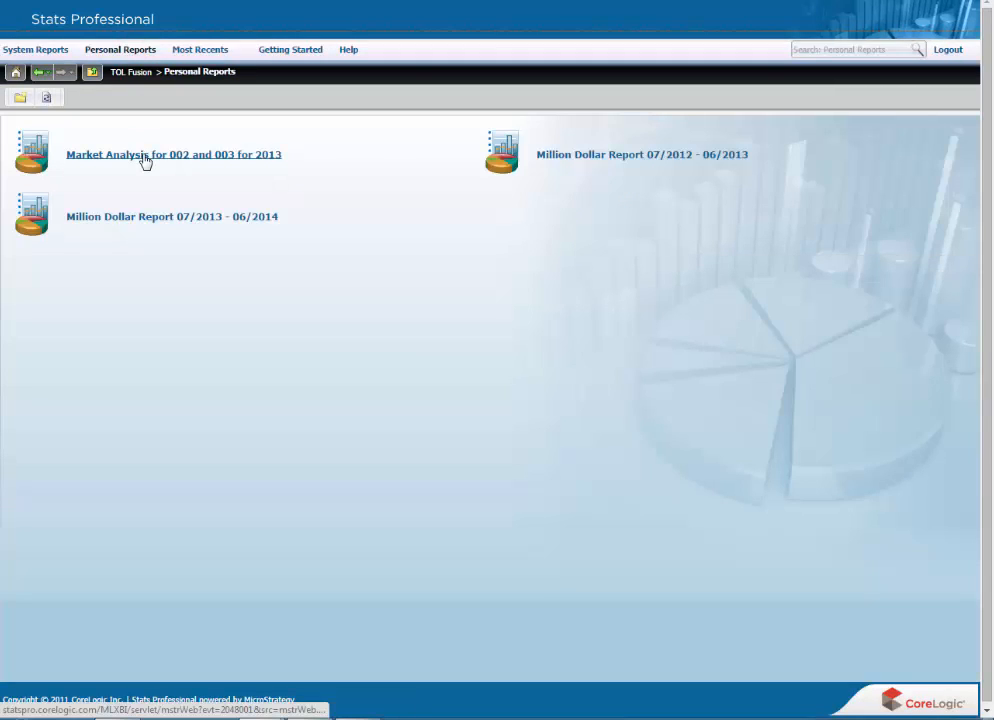
{"action": "mouse_move", "coordinate": [142, 162]}
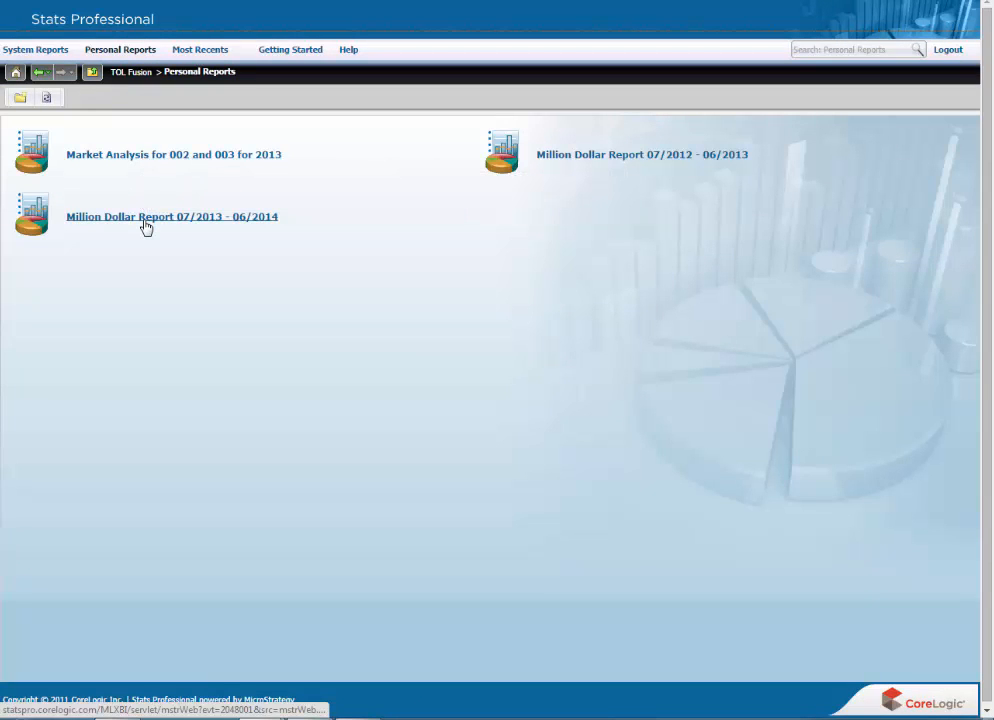
{"action": "mouse_move", "coordinate": [145, 227]}
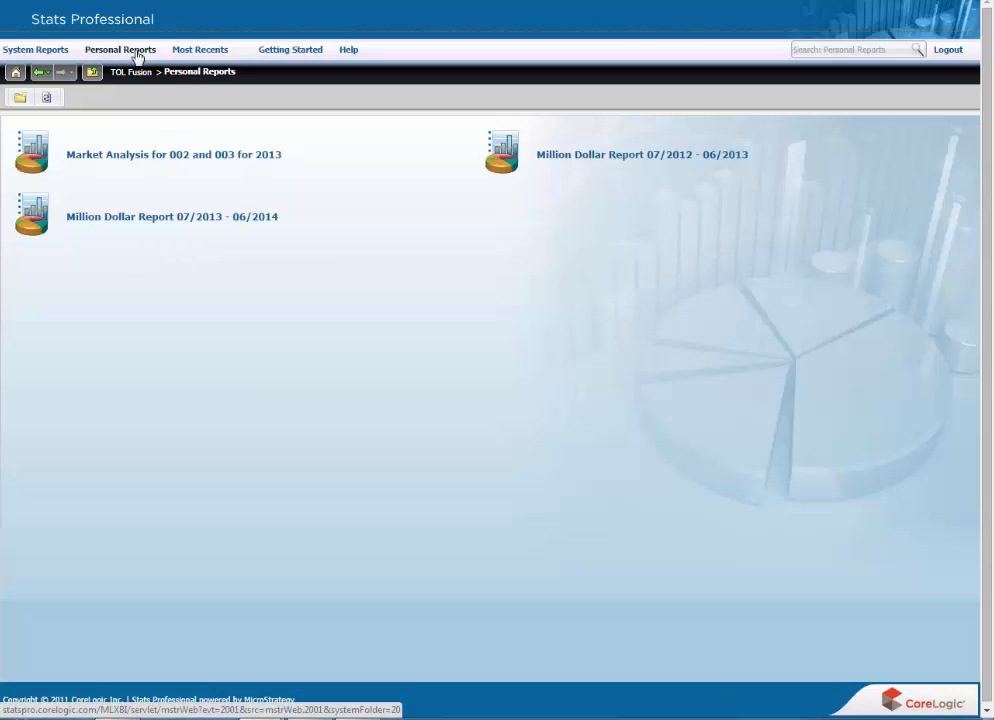
{"action": "left_click", "coordinate": [195, 51]}
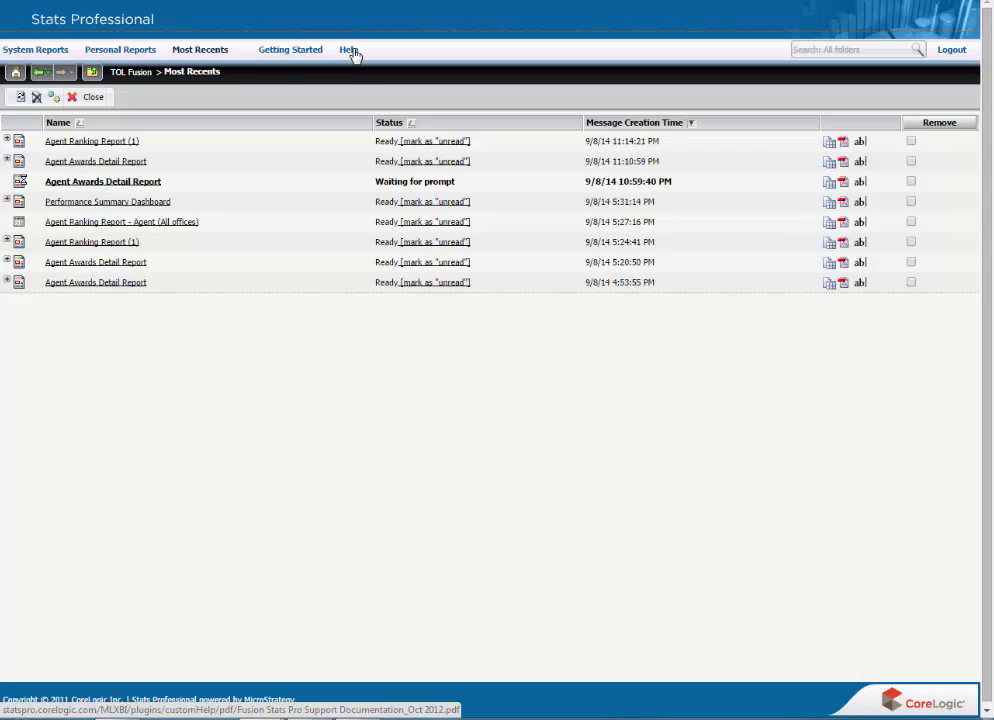
{"action": "left_click", "coordinate": [41, 51]}
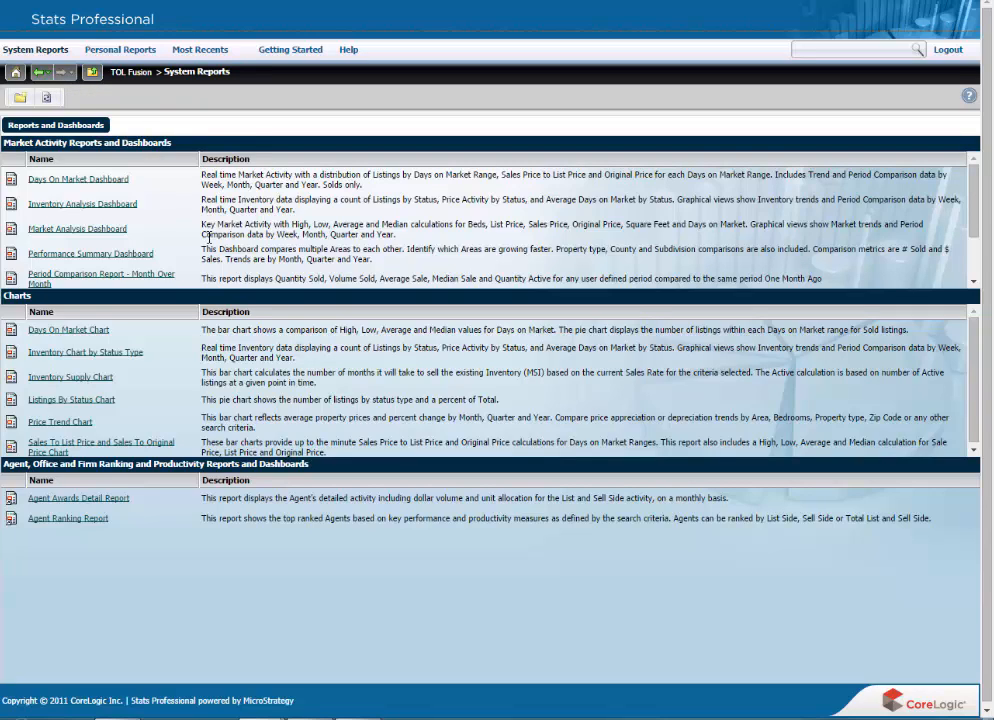
- Run the Agent Awards Detail Report for months between 201307 and 201406
{"action": "left_click", "coordinate": [80, 500]}
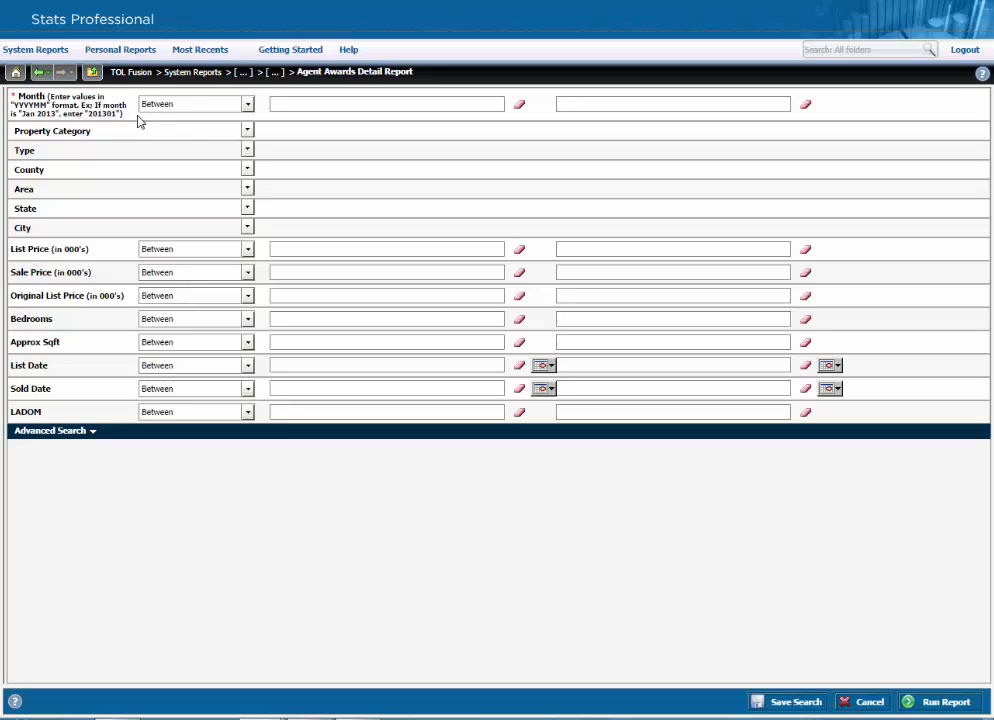
{"action": "left_click", "coordinate": [246, 104]}
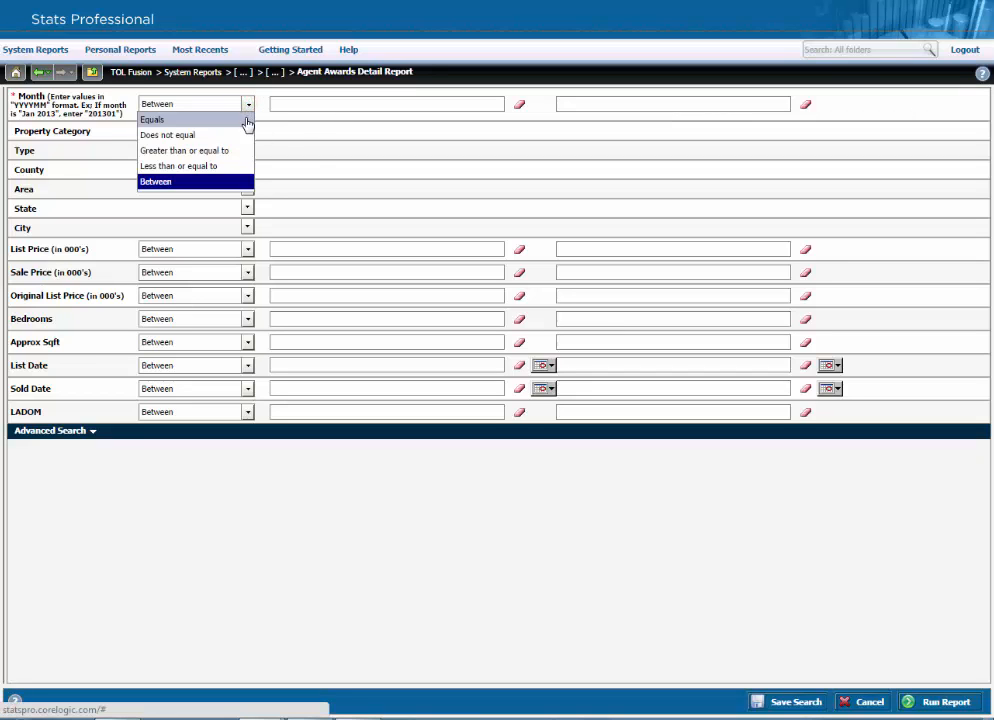
{"action": "left_click", "coordinate": [218, 184]}
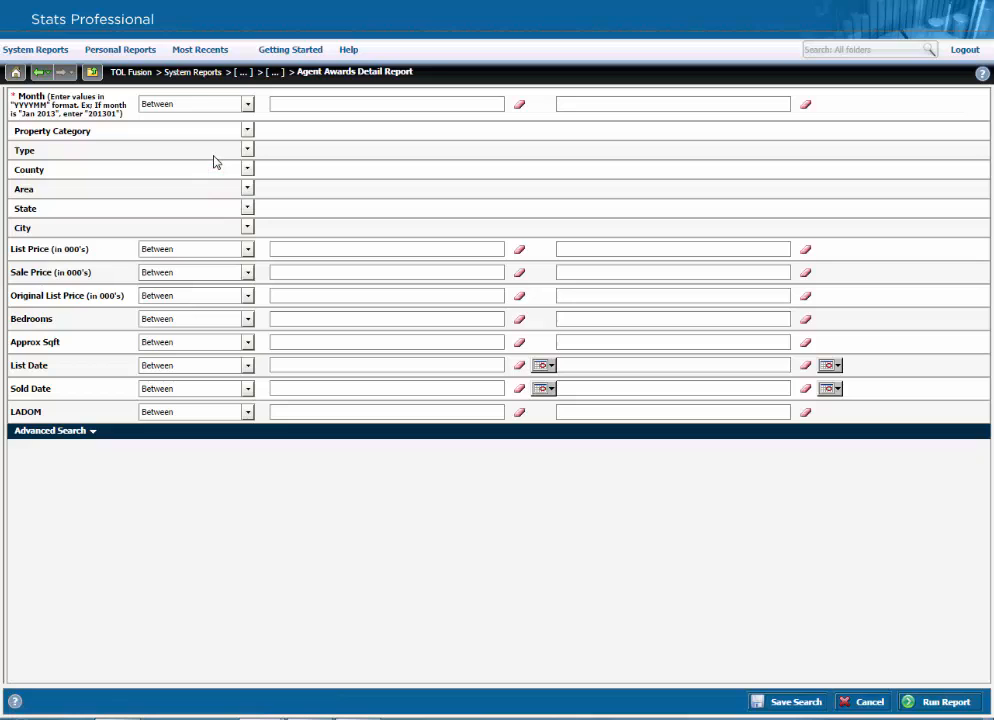
{"action": "left_click", "coordinate": [286, 104]}
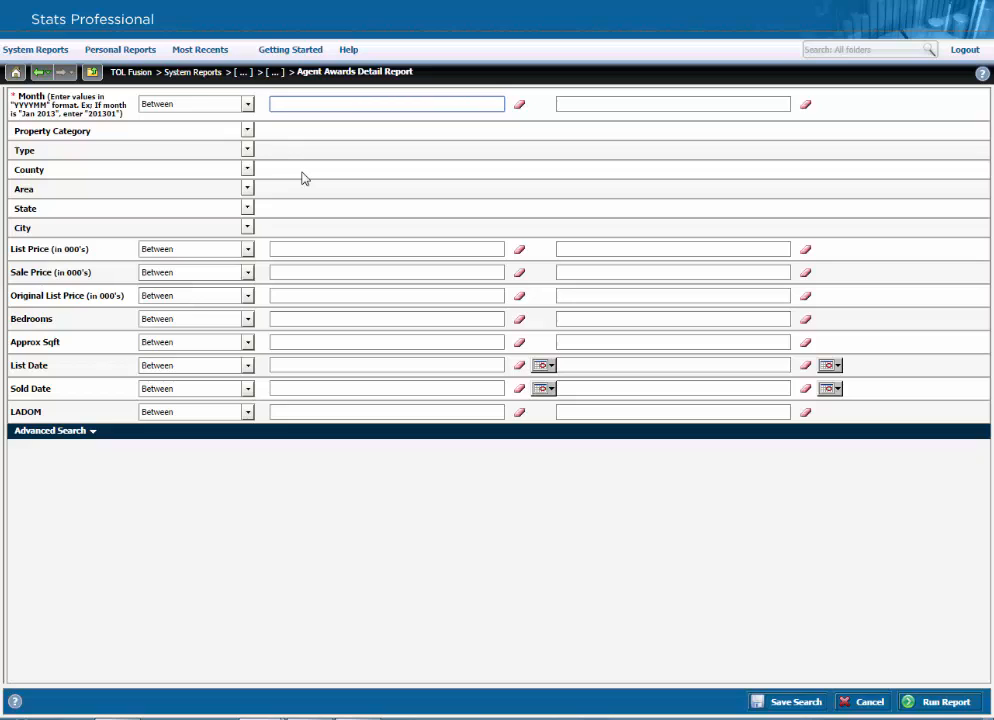
{"action": "type", "text": "201307"}
{"action": "left_click", "coordinate": [563, 107]}
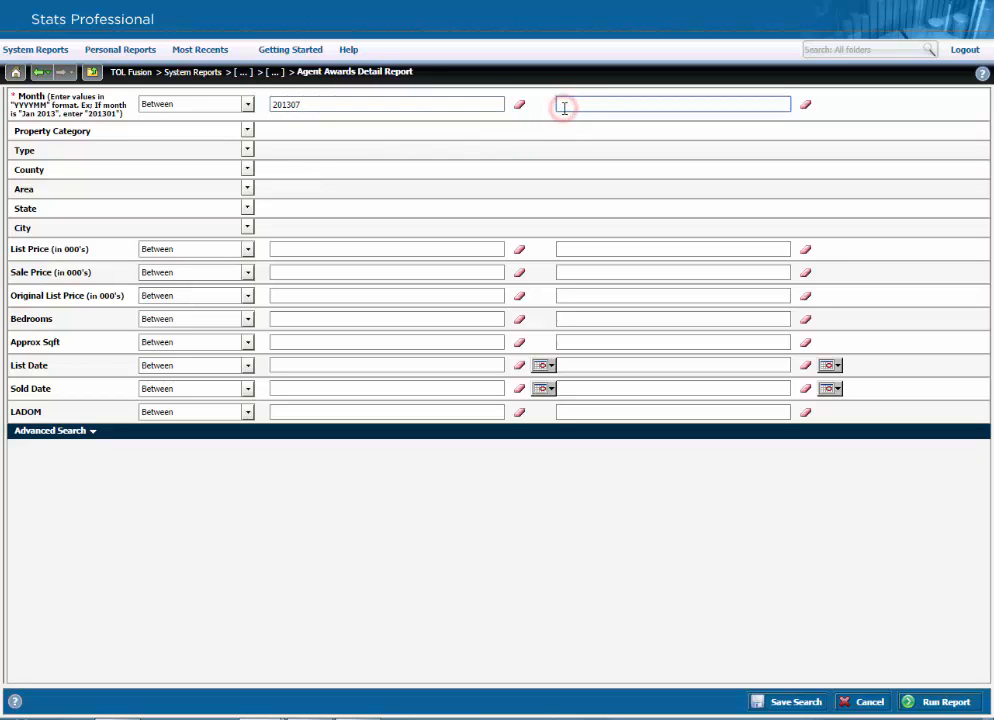
{"action": "type", "text": "201406"}
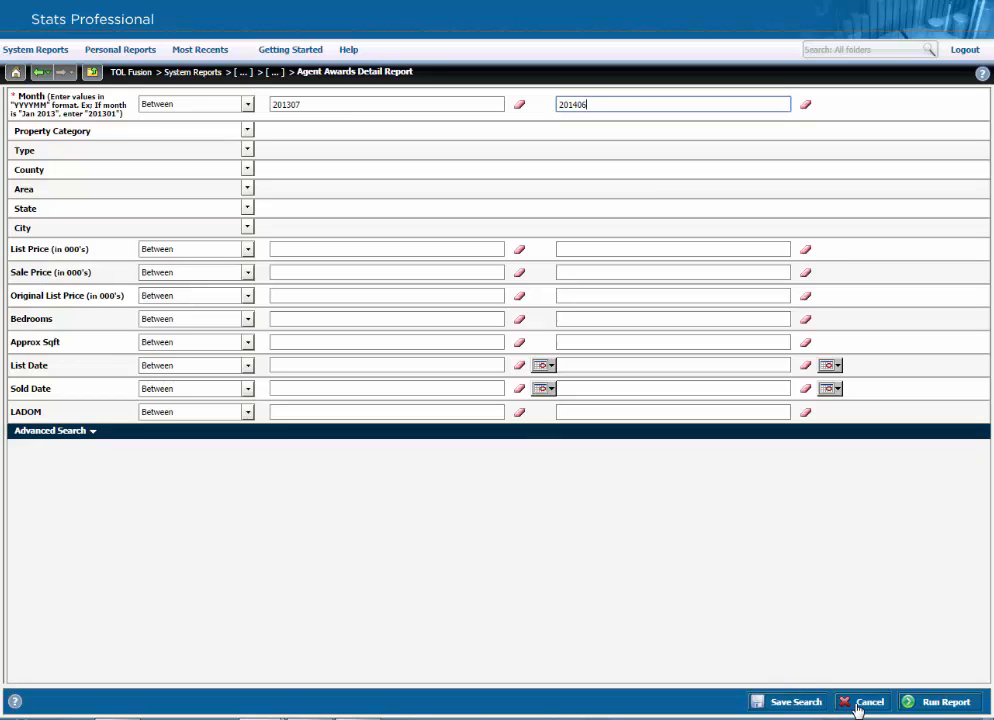
{"action": "left_click", "coordinate": [935, 706]}
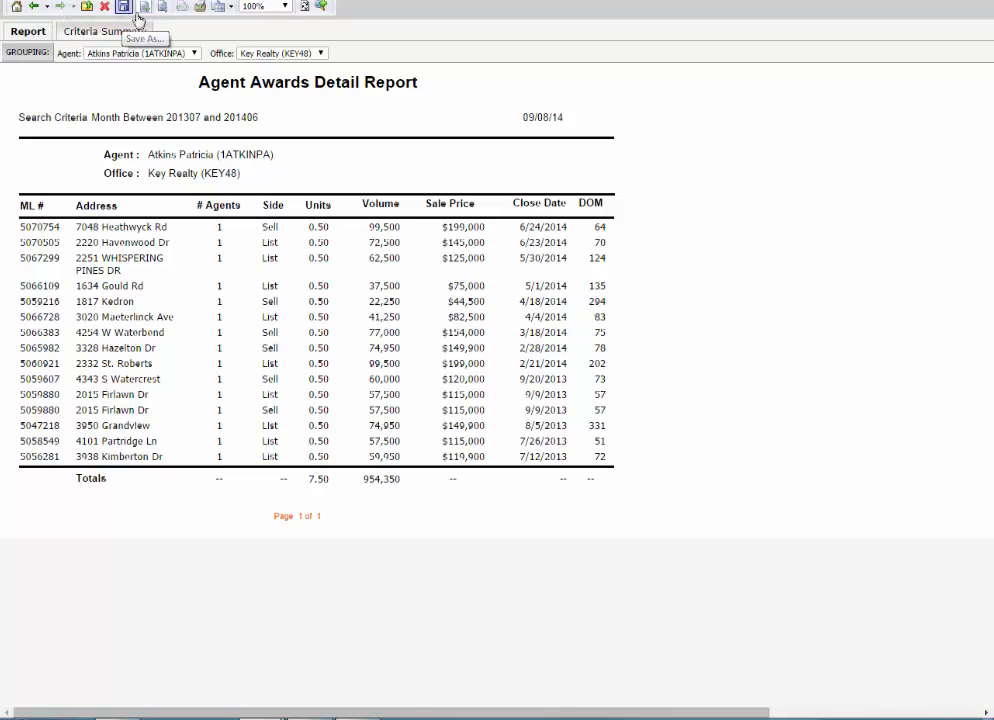
- Review the awards report's export formats, zoom levels and criteria summary, ending back on the report itself
{"action": "left_click", "coordinate": [231, 7]}
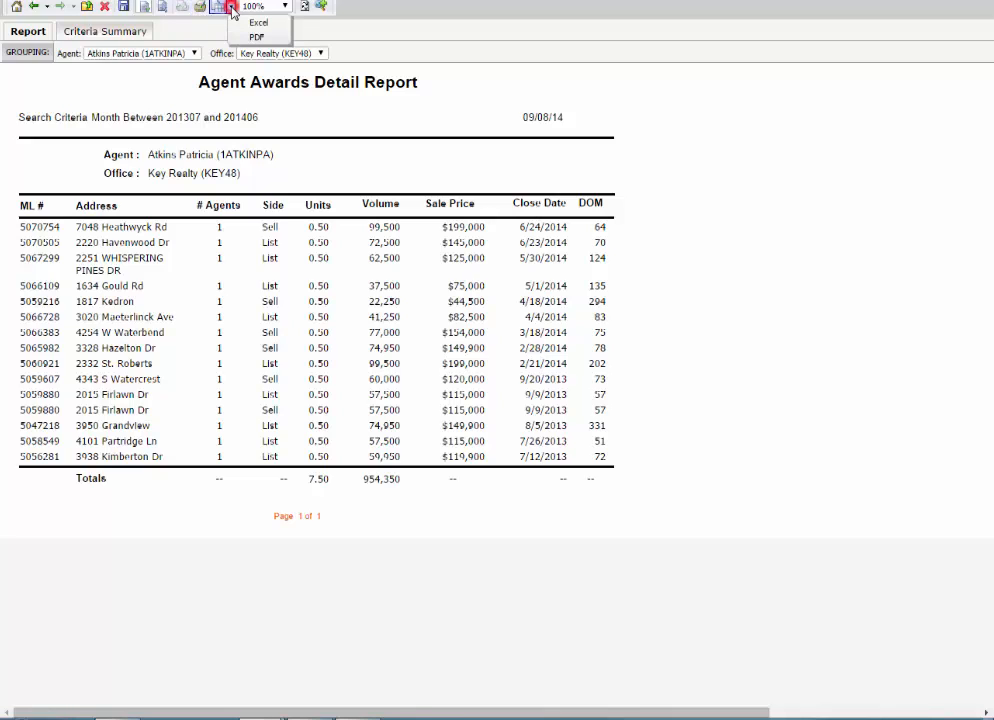
{"action": "left_click", "coordinate": [284, 7]}
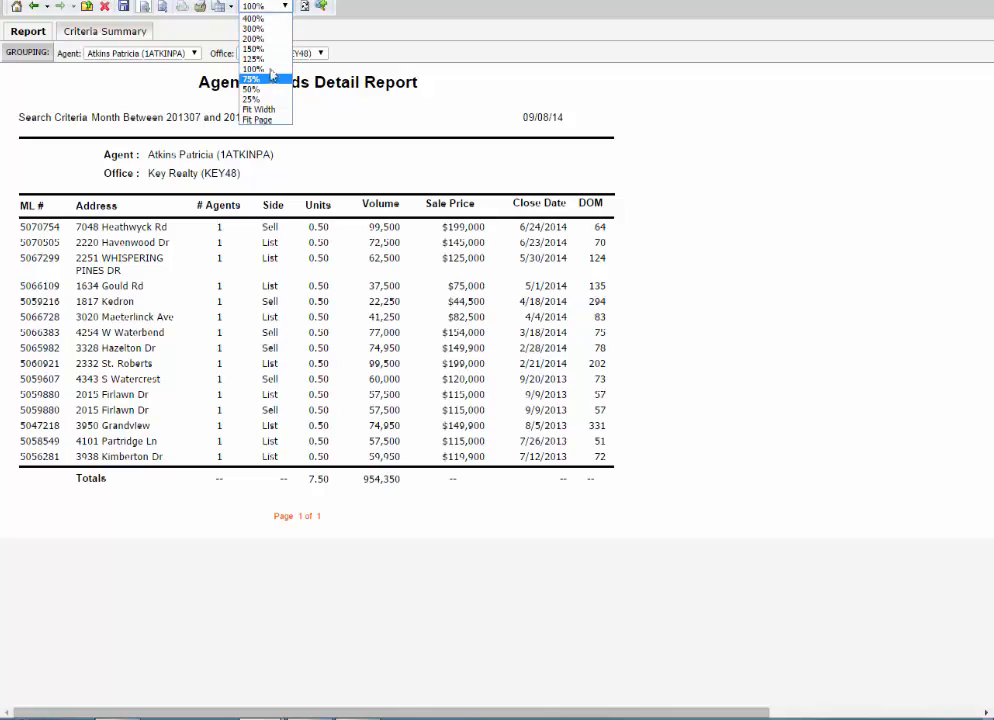
{"action": "left_click", "coordinate": [284, 8]}
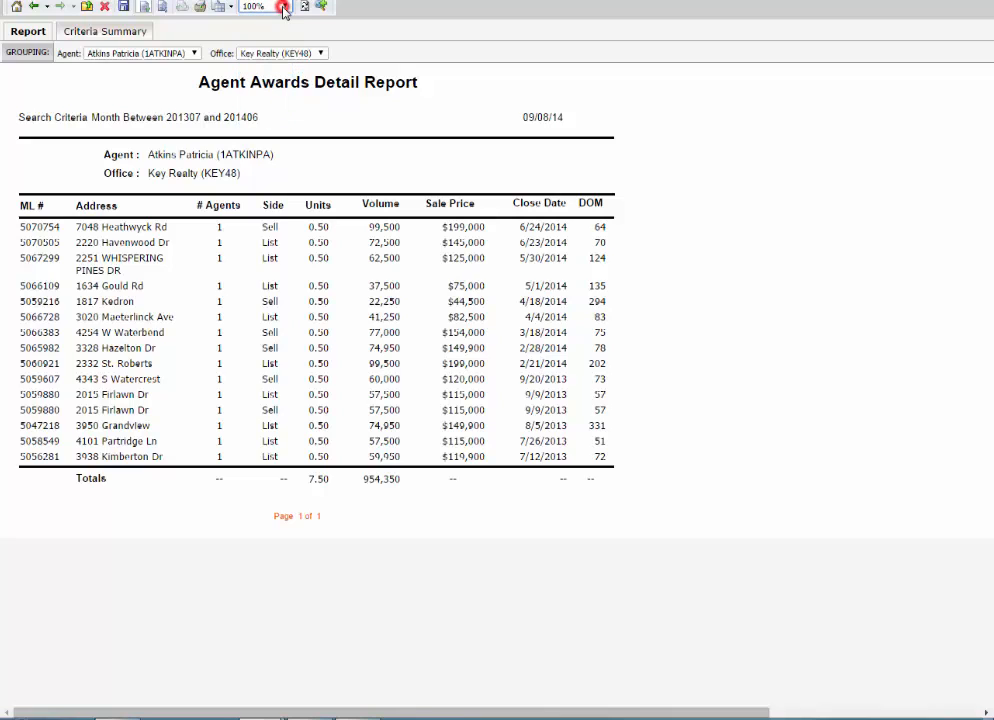
{"action": "left_click", "coordinate": [90, 34]}
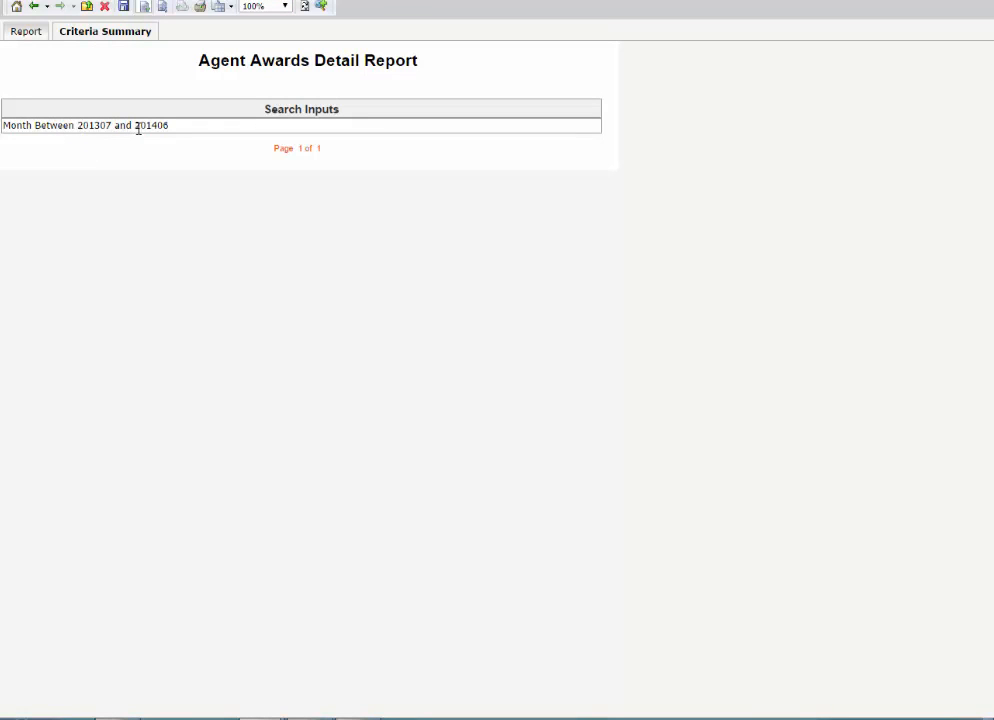
{"action": "left_click", "coordinate": [34, 39]}
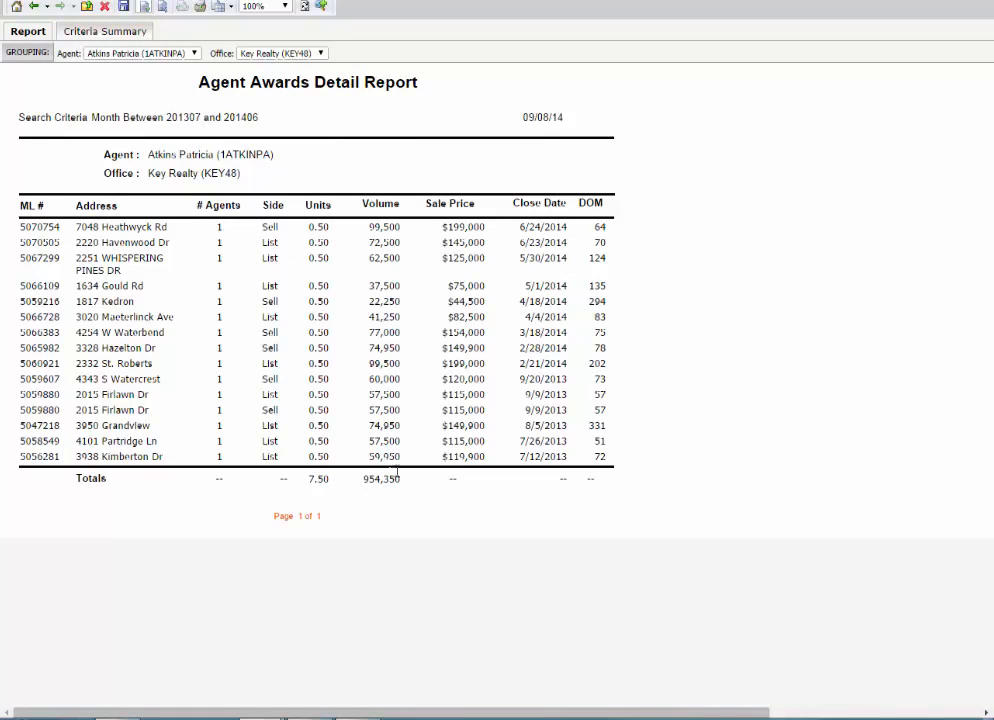
- Return to the system reports and open the Agent Ranking Report with its status criterion limited to Sold
{"action": "left_click", "coordinate": [17, 9]}
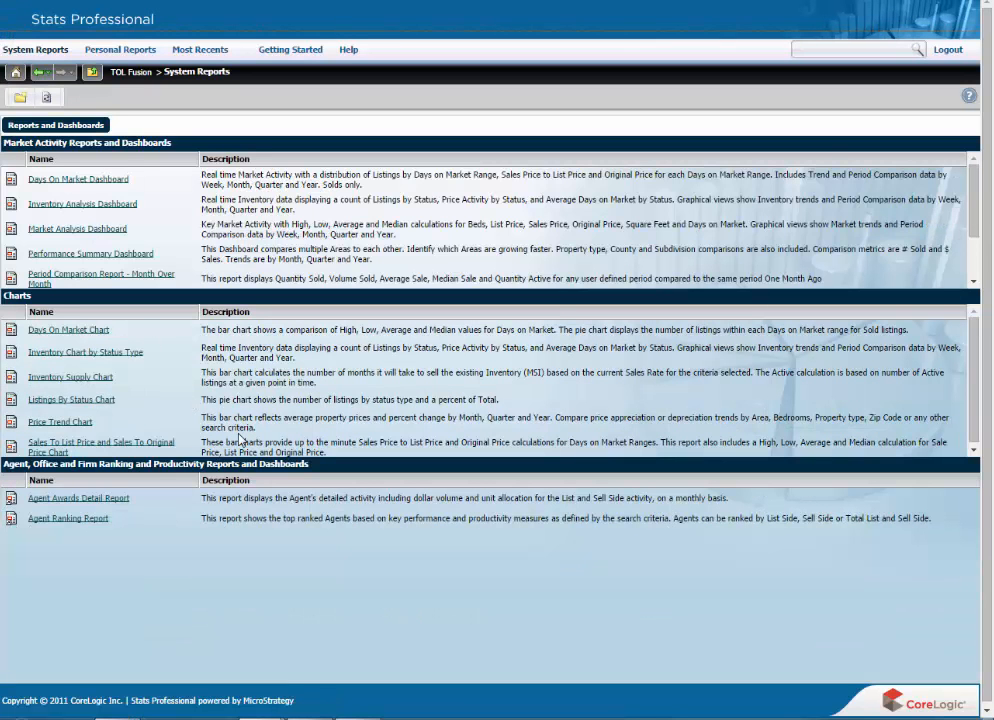
{"action": "left_click", "coordinate": [80, 523]}
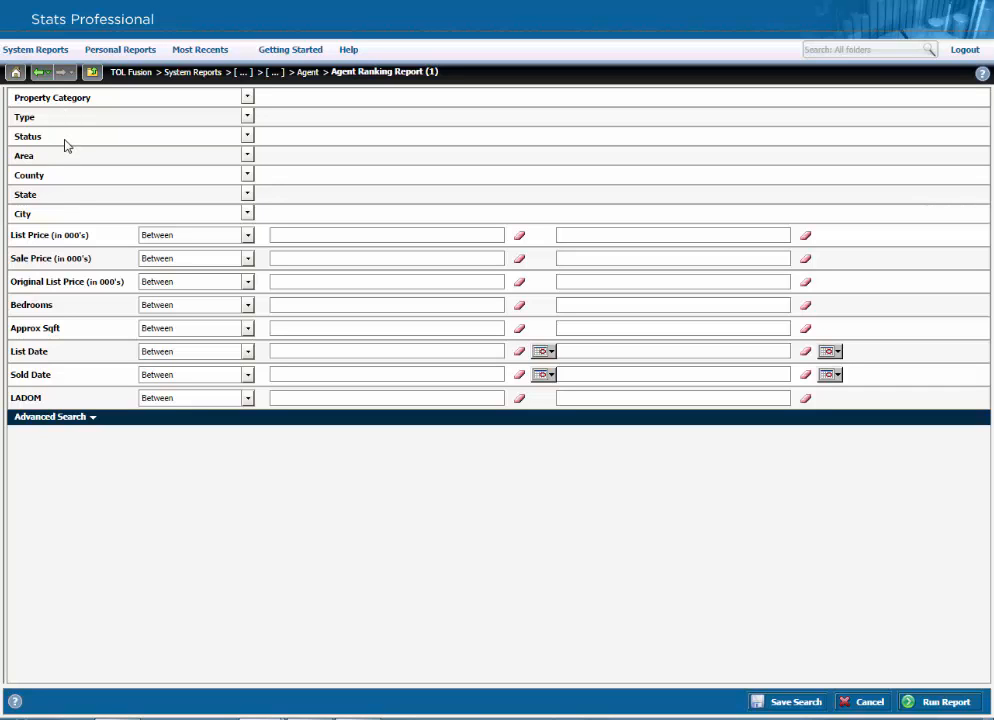
{"action": "left_click", "coordinate": [247, 135]}
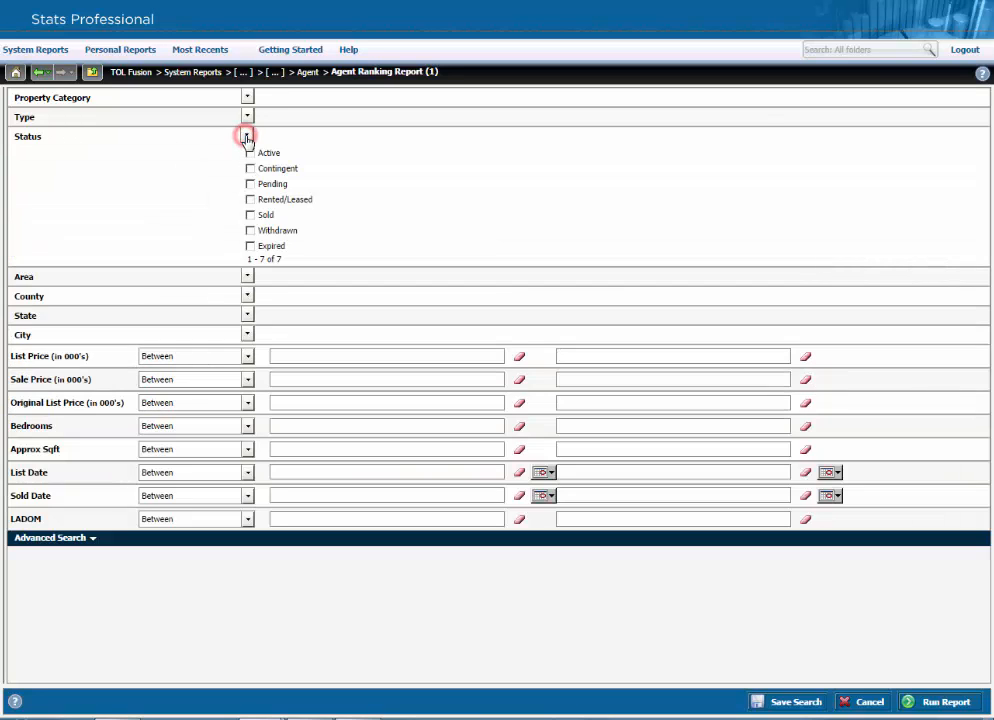
{"action": "left_click", "coordinate": [250, 215]}
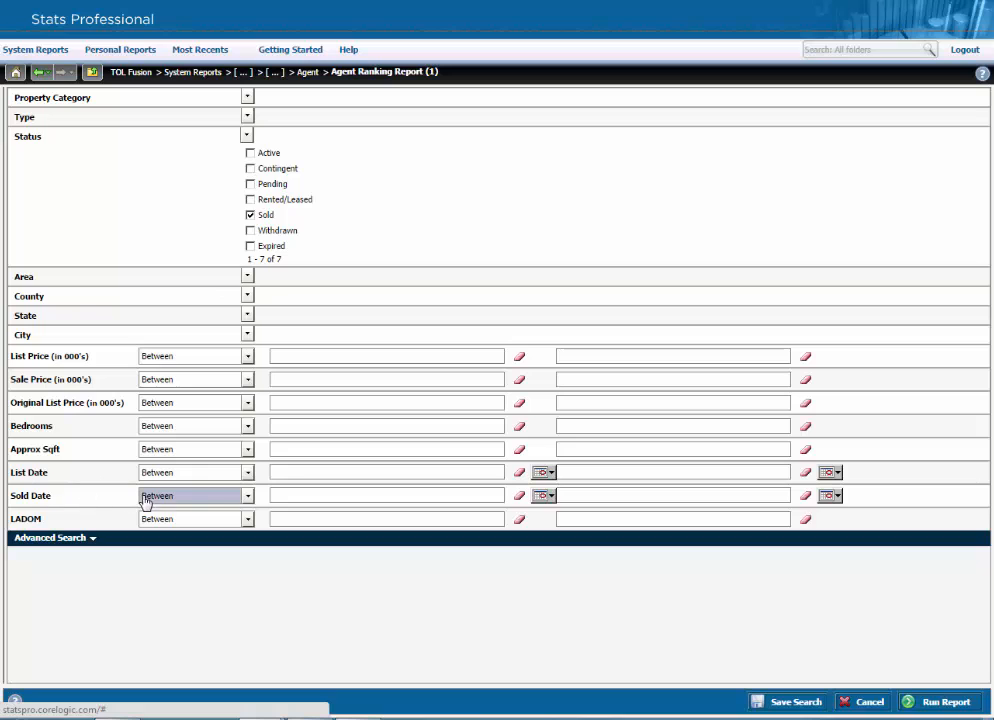
- Set the Sold Date criterion to greater than or equal to 1/1/2014 and run the ranking report
{"action": "left_click", "coordinate": [247, 496]}
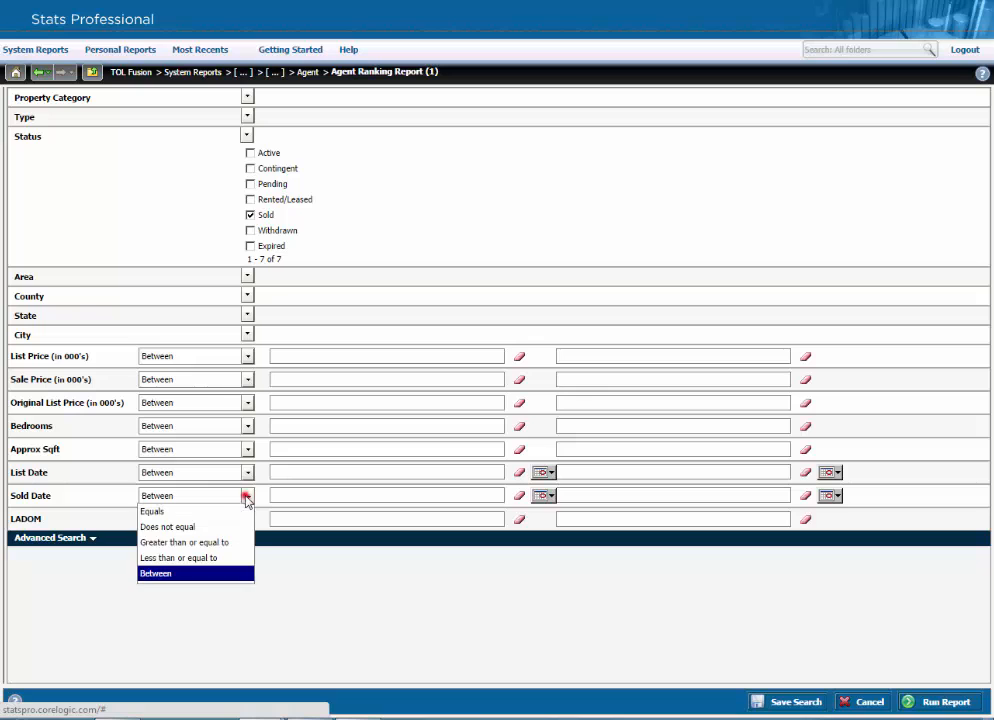
{"action": "left_click", "coordinate": [229, 547]}
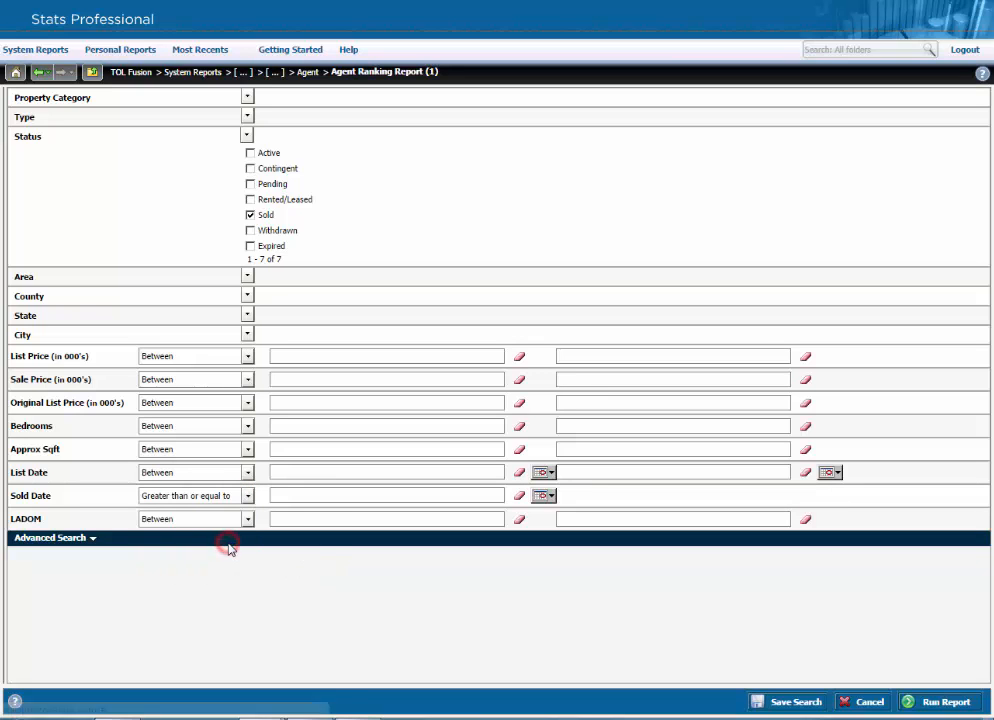
{"action": "left_click", "coordinate": [285, 494]}
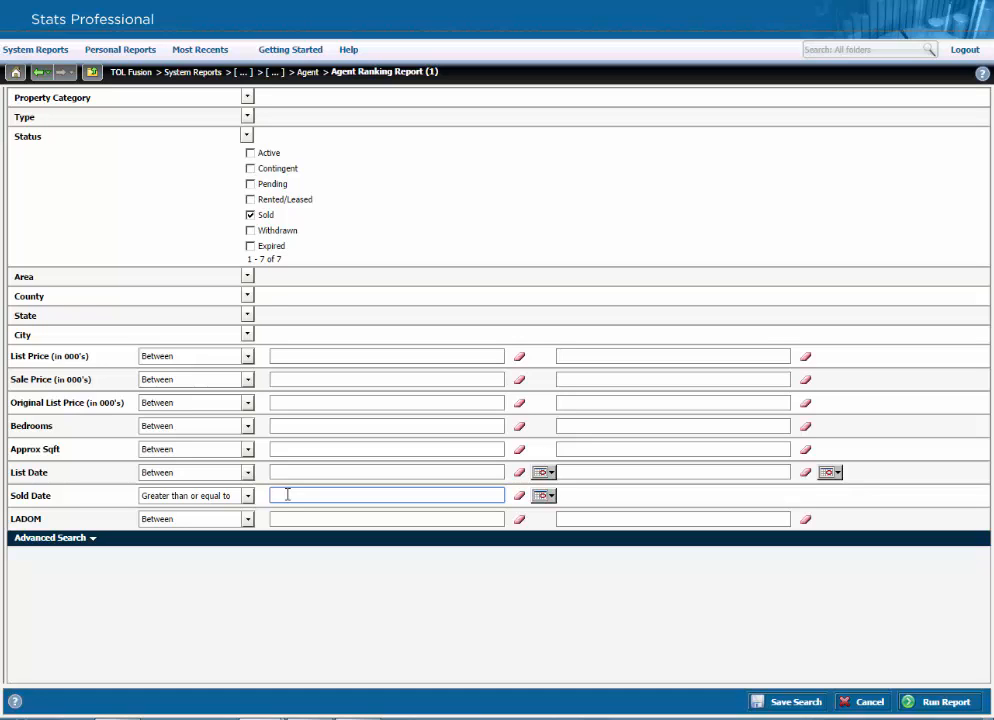
{"action": "left_click", "coordinate": [548, 496]}
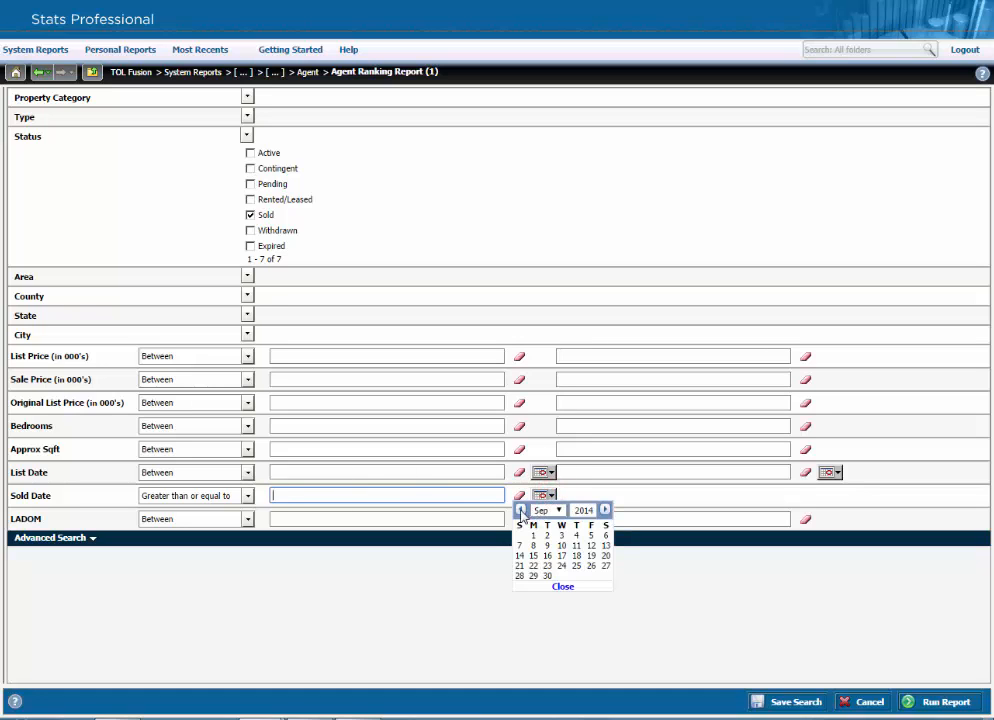
{"action": "left_click", "coordinate": [520, 510]}
{"action": "left_click", "coordinate": [520, 510]}
{"action": "left_click", "coordinate": [520, 510]}
{"action": "left_click", "coordinate": [520, 510]}
{"action": "left_click", "coordinate": [520, 510]}
{"action": "left_click", "coordinate": [520, 510]}
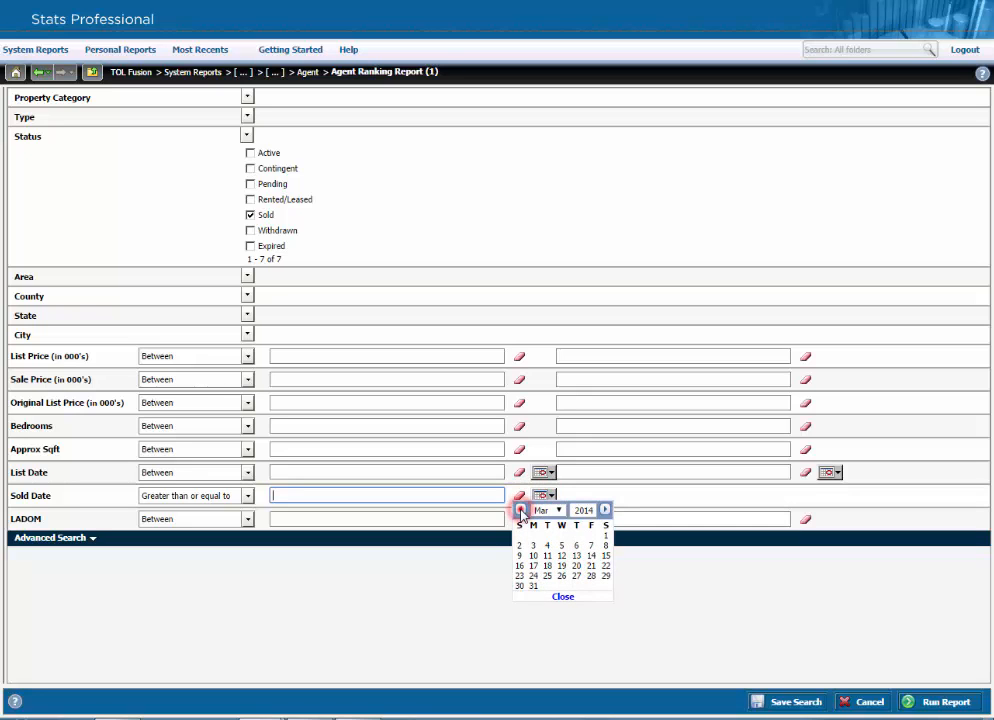
{"action": "left_click", "coordinate": [520, 510]}
{"action": "left_click", "coordinate": [520, 510]}
{"action": "left_click", "coordinate": [520, 510]}
{"action": "left_click", "coordinate": [604, 510]}
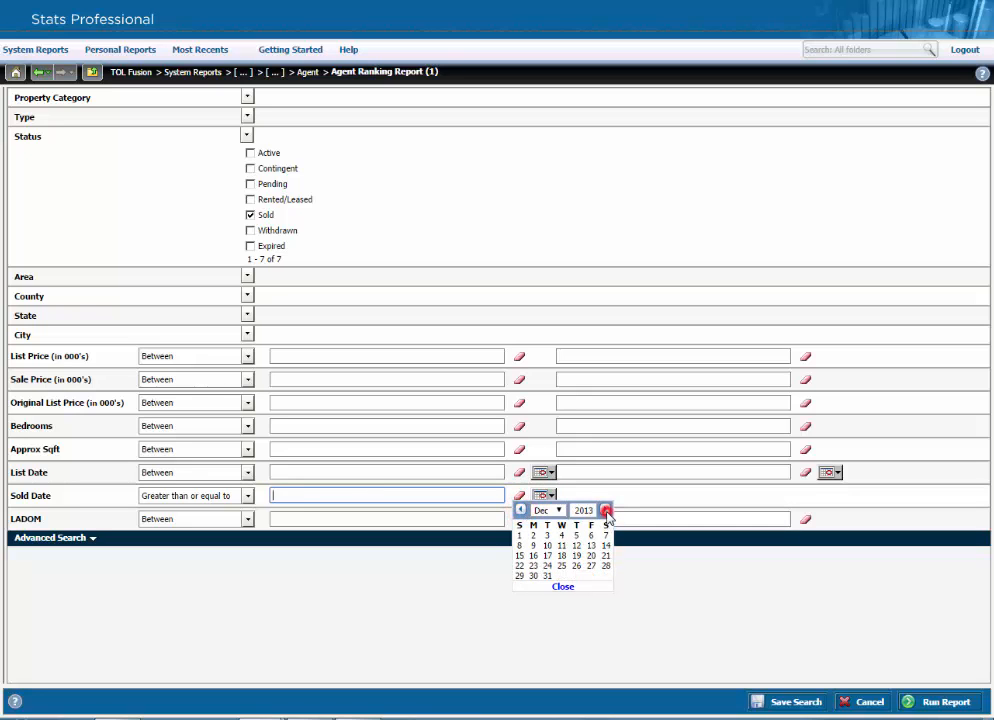
{"action": "left_click", "coordinate": [561, 535]}
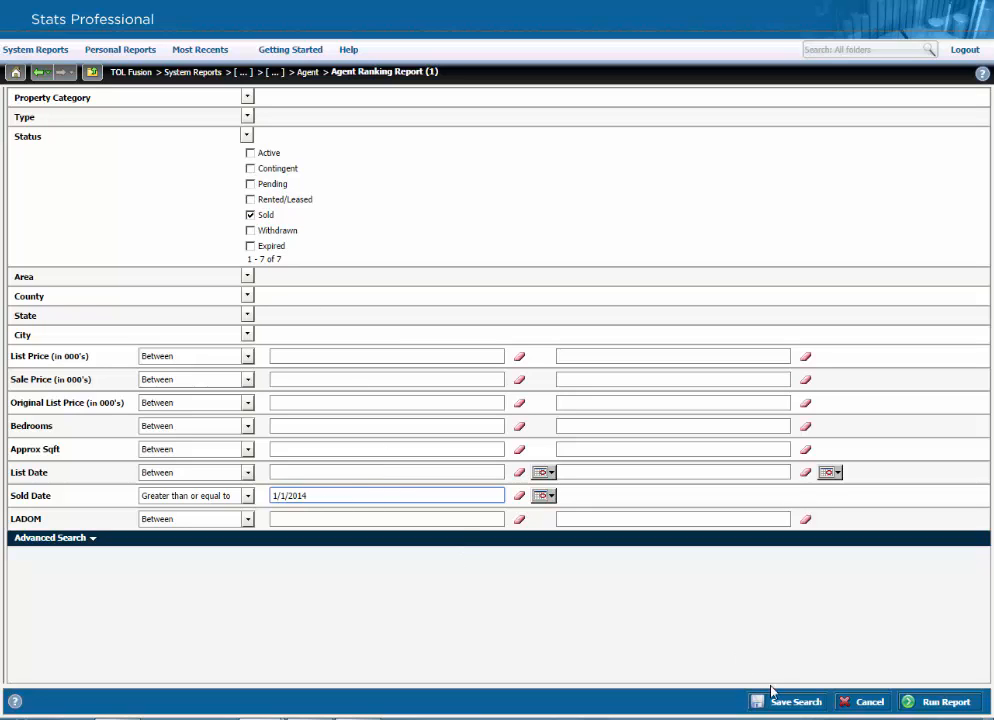
{"action": "left_click", "coordinate": [930, 703]}
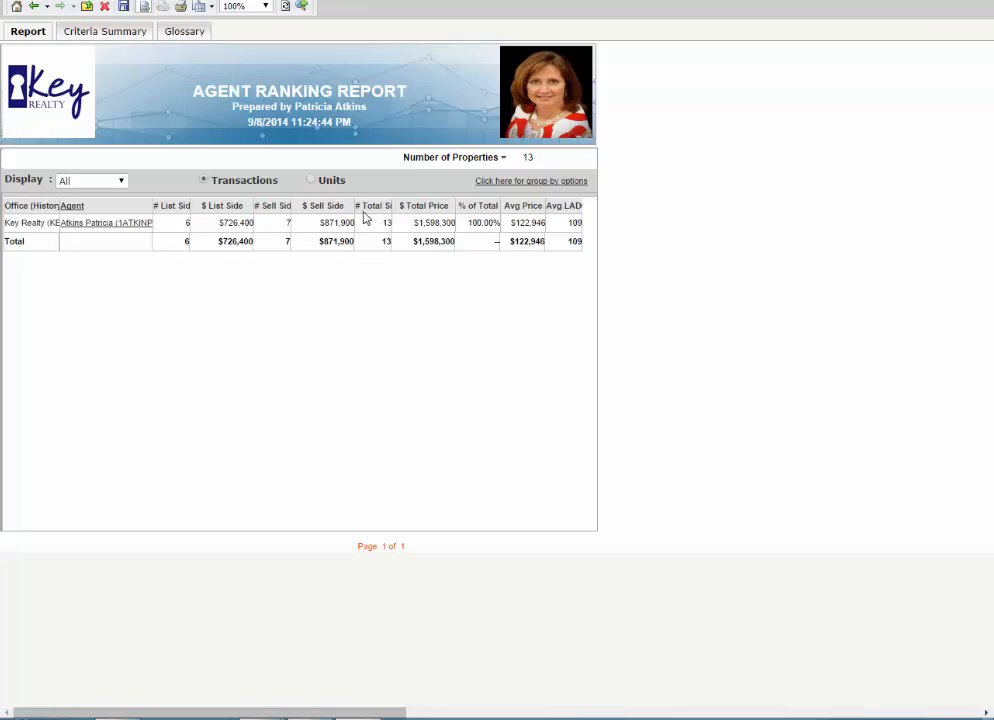
- Show the ranking report by units and open the listed agent's transaction details
{"action": "left_click", "coordinate": [311, 182]}
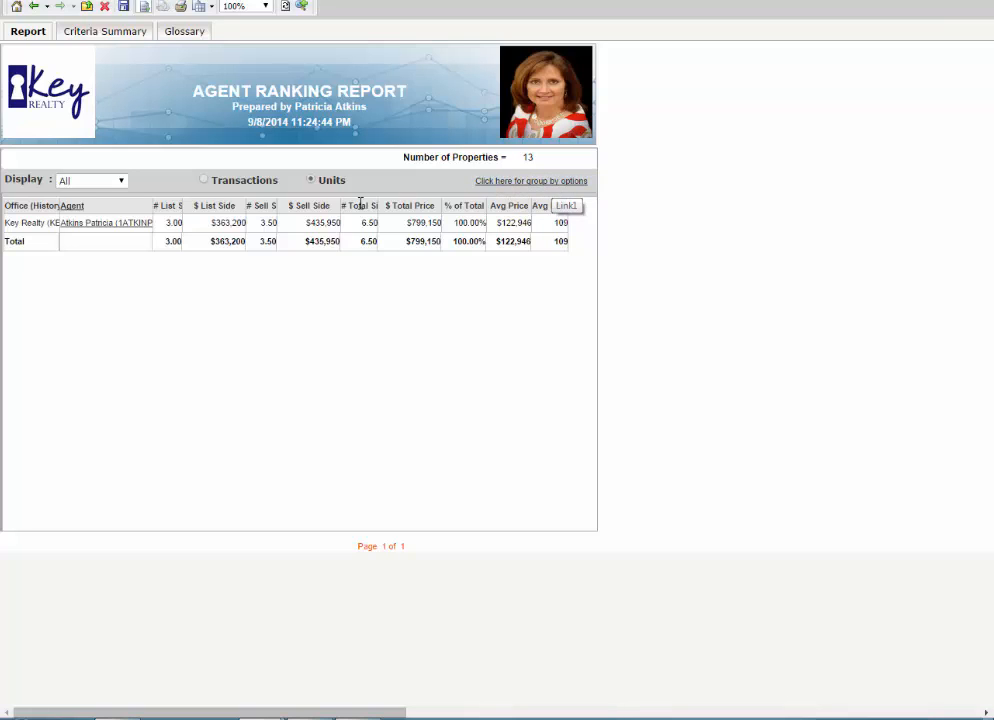
{"action": "left_click", "coordinate": [108, 229]}
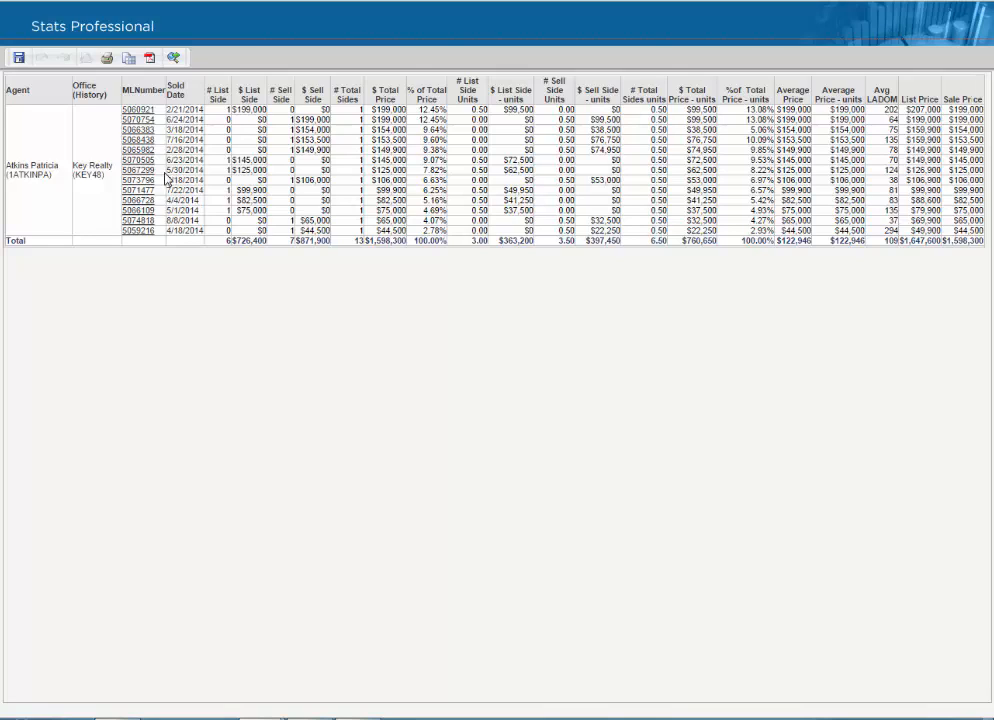
- Open the listing with the 5/30/2014 sold date from the transaction details and switch back to the Agent Ranking Report
{"action": "left_click", "coordinate": [140, 169]}
{"action": "mouse_move", "coordinate": [260, 716]}
{"action": "left_click", "coordinate": [313, 684]}
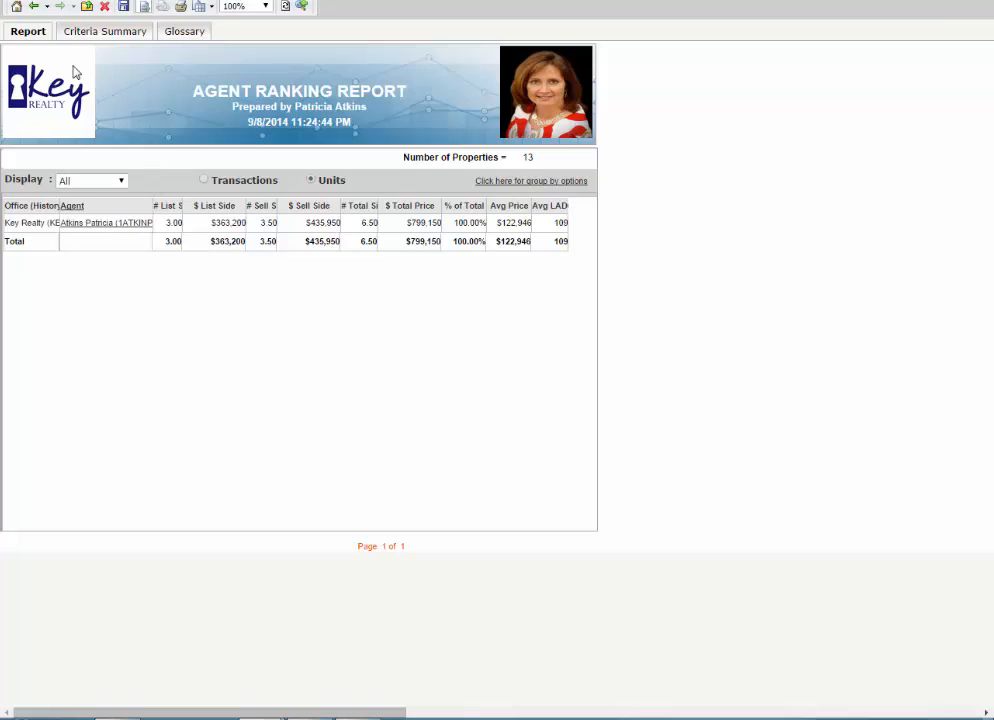
- Run the Performance Summary Dashboard for North Sylvania, South Sylvania, Monclova, Maumee and Perrysburg & Twp
{"action": "left_click", "coordinate": [16, 9]}
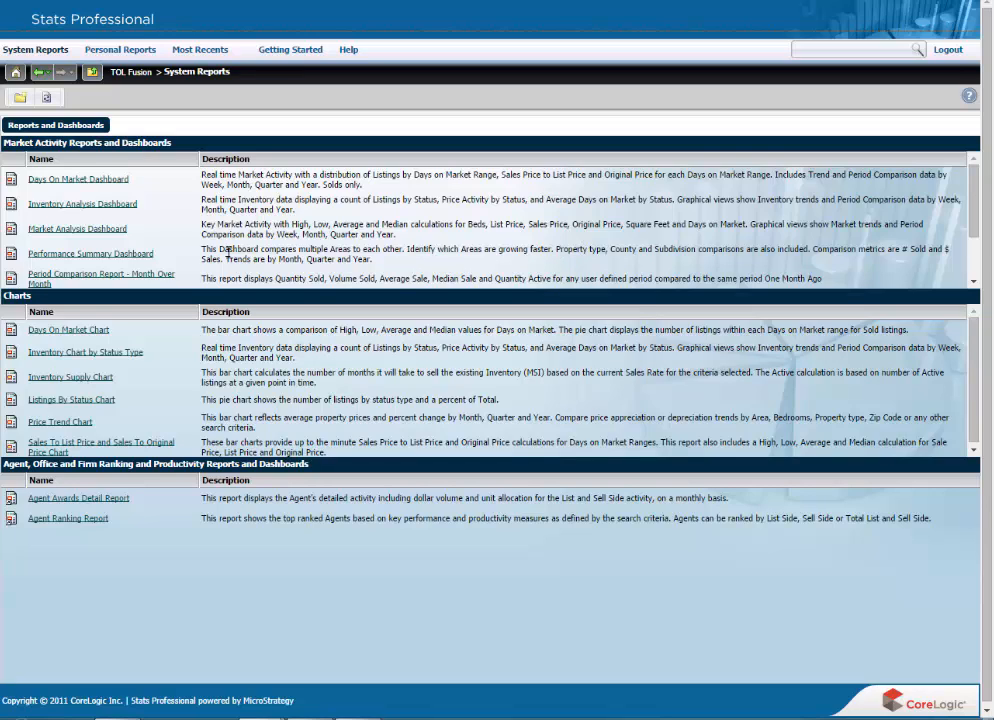
{"action": "left_click", "coordinate": [111, 257]}
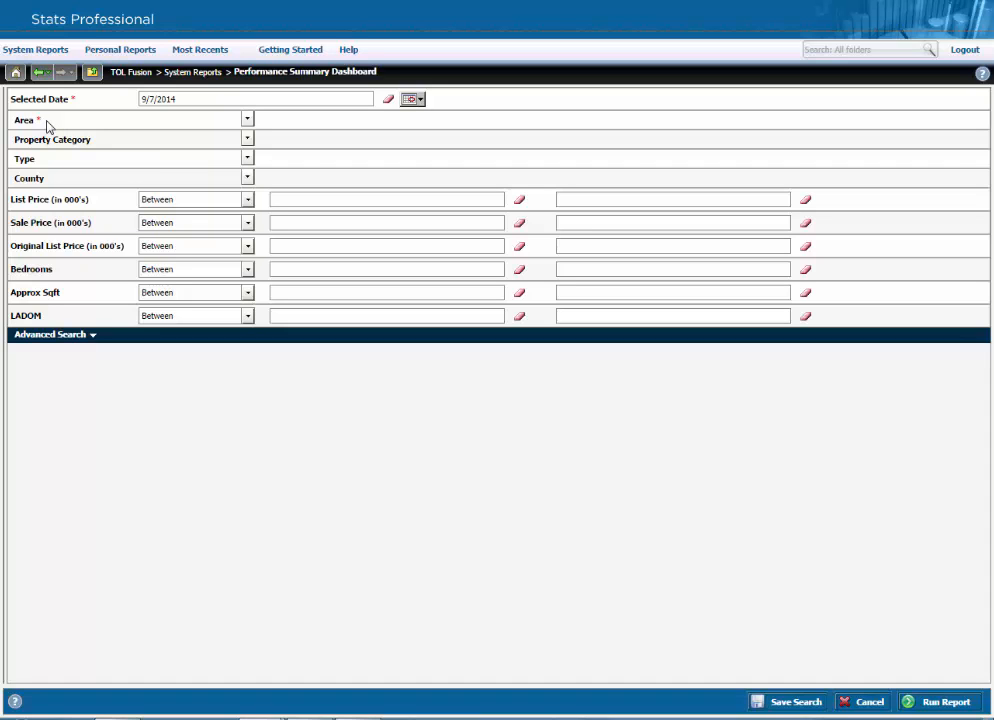
{"action": "left_click", "coordinate": [251, 122]}
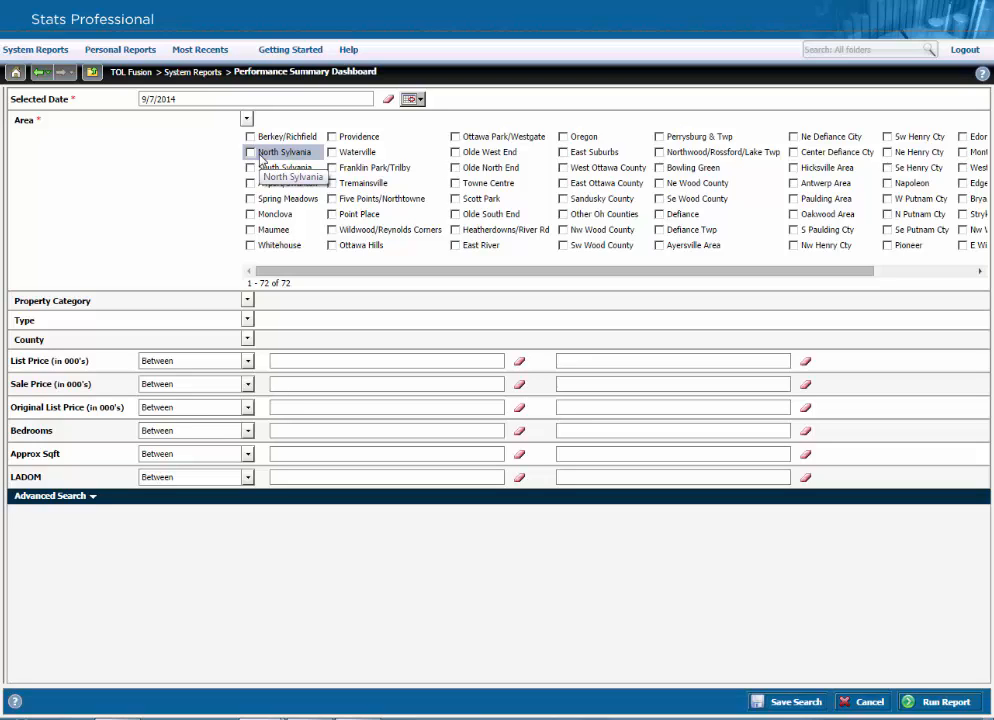
{"action": "left_click", "coordinate": [250, 152]}
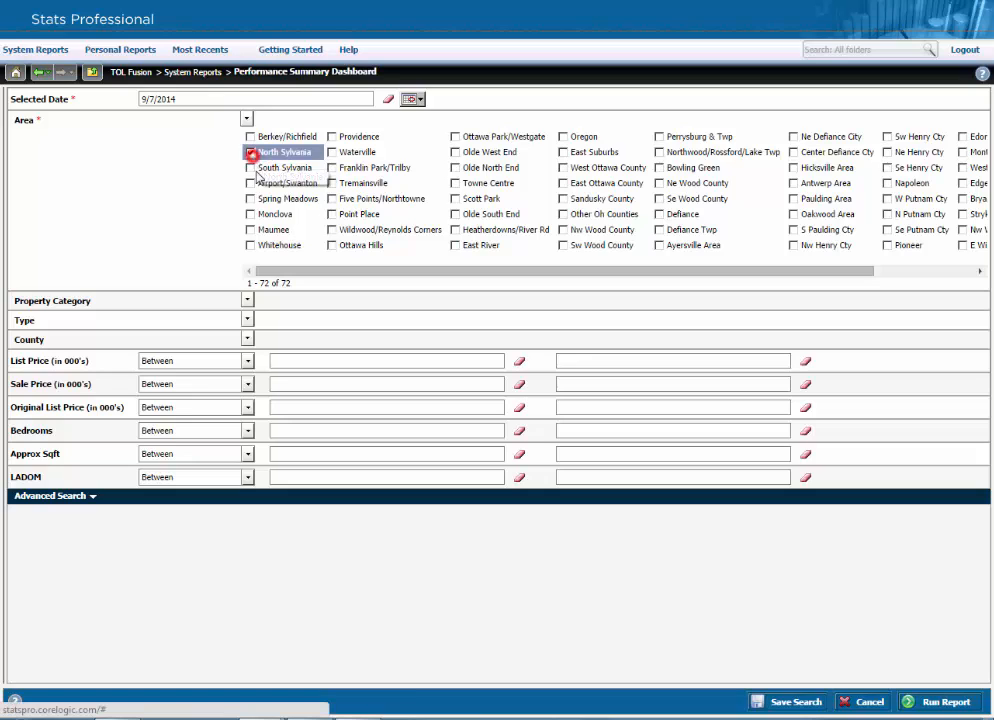
{"action": "left_click", "coordinate": [250, 167]}
{"action": "left_click", "coordinate": [250, 214]}
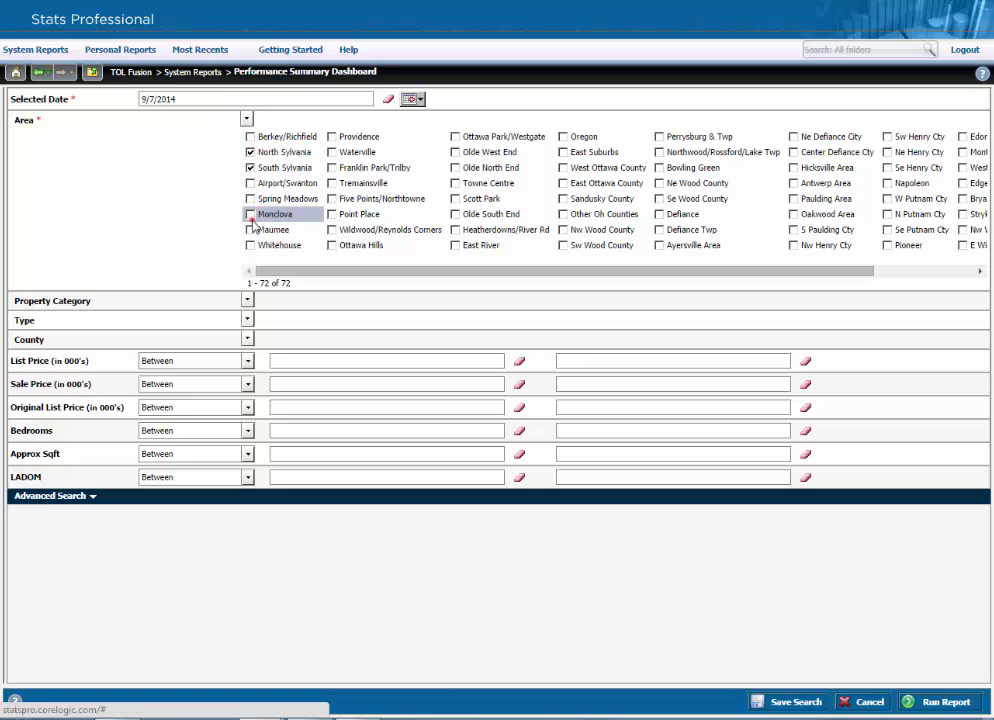
{"action": "left_click", "coordinate": [251, 230]}
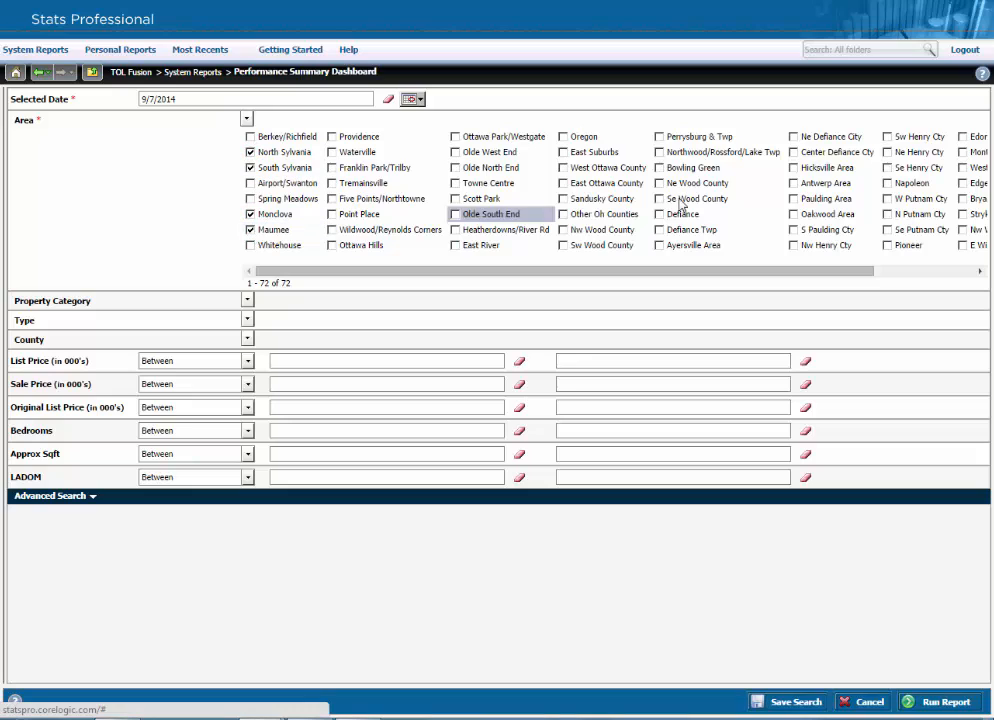
{"action": "left_click", "coordinate": [659, 137]}
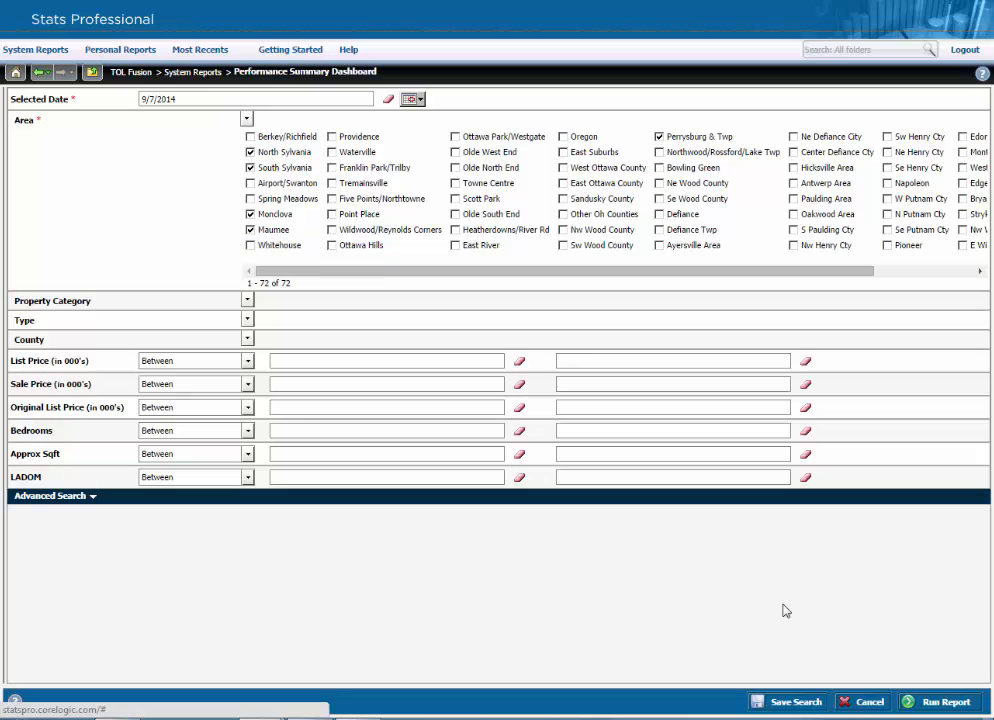
{"action": "left_click", "coordinate": [931, 704]}
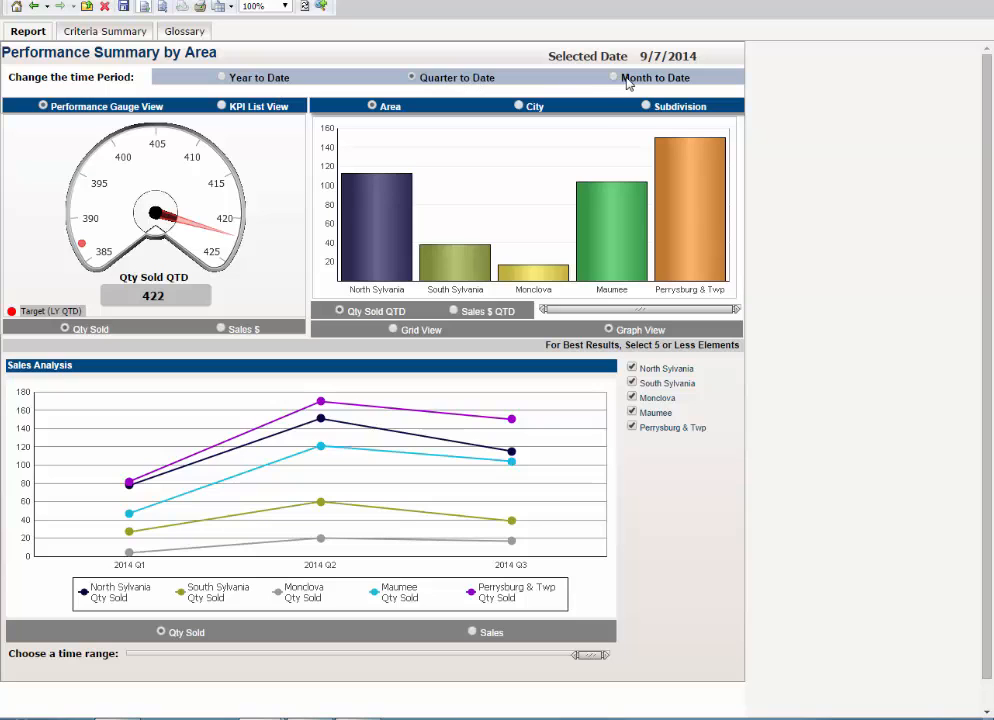
- Set the dashboard's time period to Year to Date and show the performance gauge by Sales $
{"action": "left_click", "coordinate": [221, 79]}
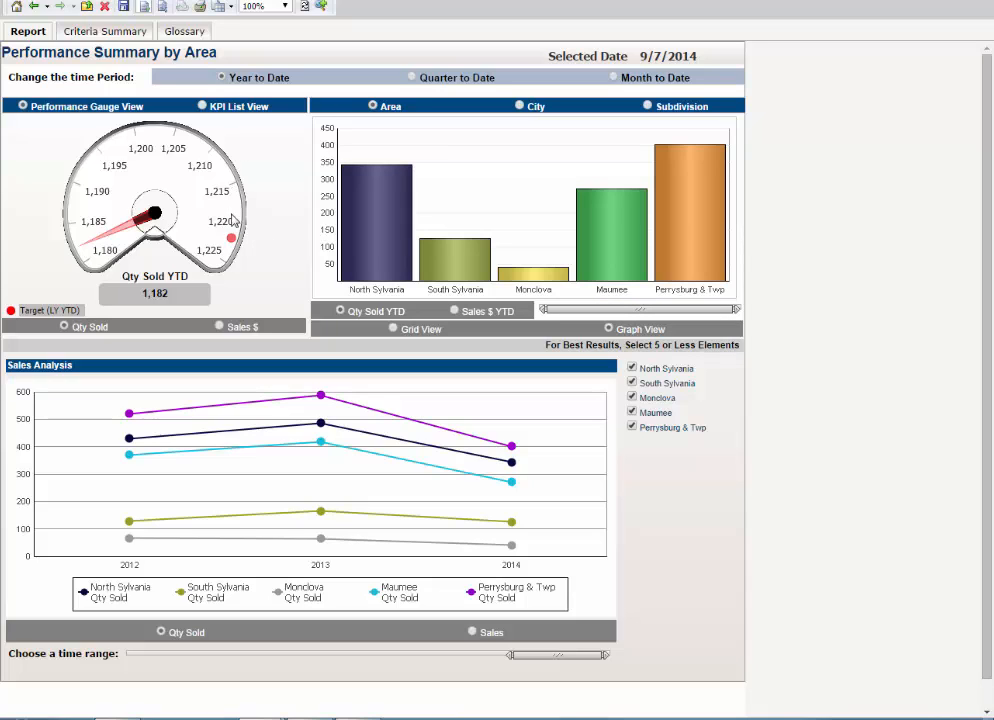
{"action": "mouse_move", "coordinate": [231, 241]}
{"action": "left_click", "coordinate": [220, 327]}
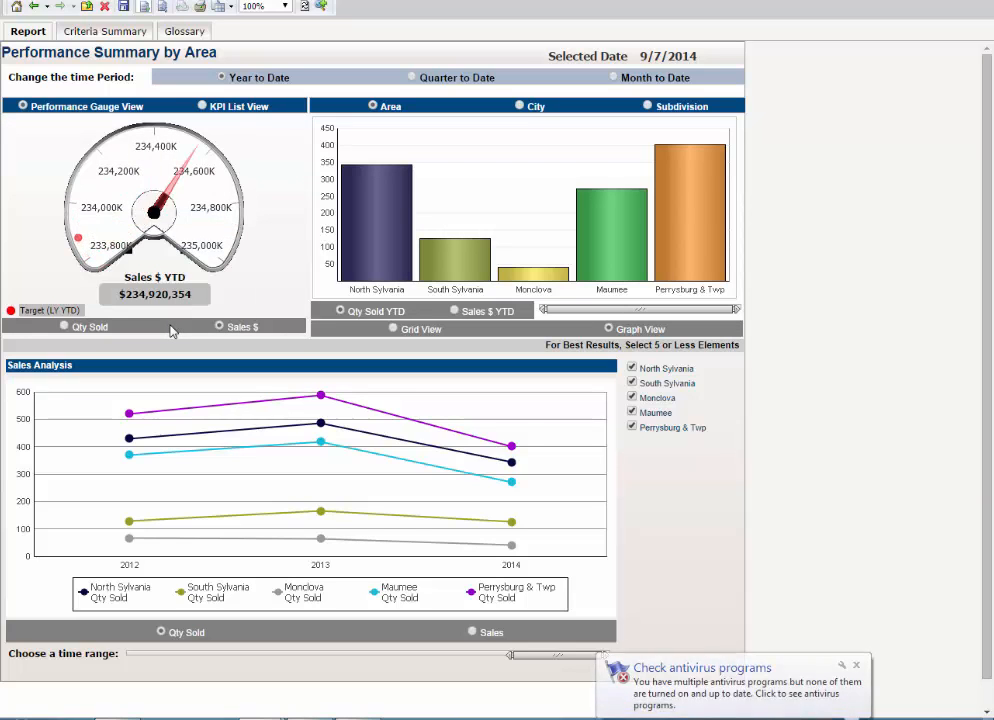
{"action": "mouse_move", "coordinate": [77, 230]}
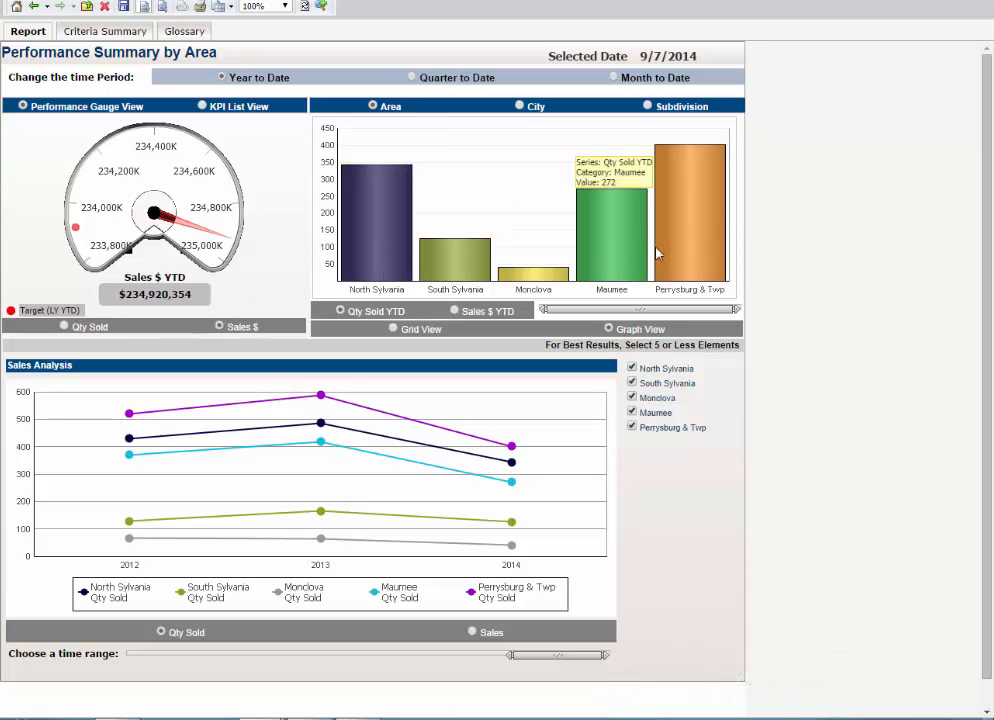
- Check each area's sold quantity in the bar chart and chart the areas by Sales $ YTD
{"action": "mouse_move", "coordinate": [700, 250]}
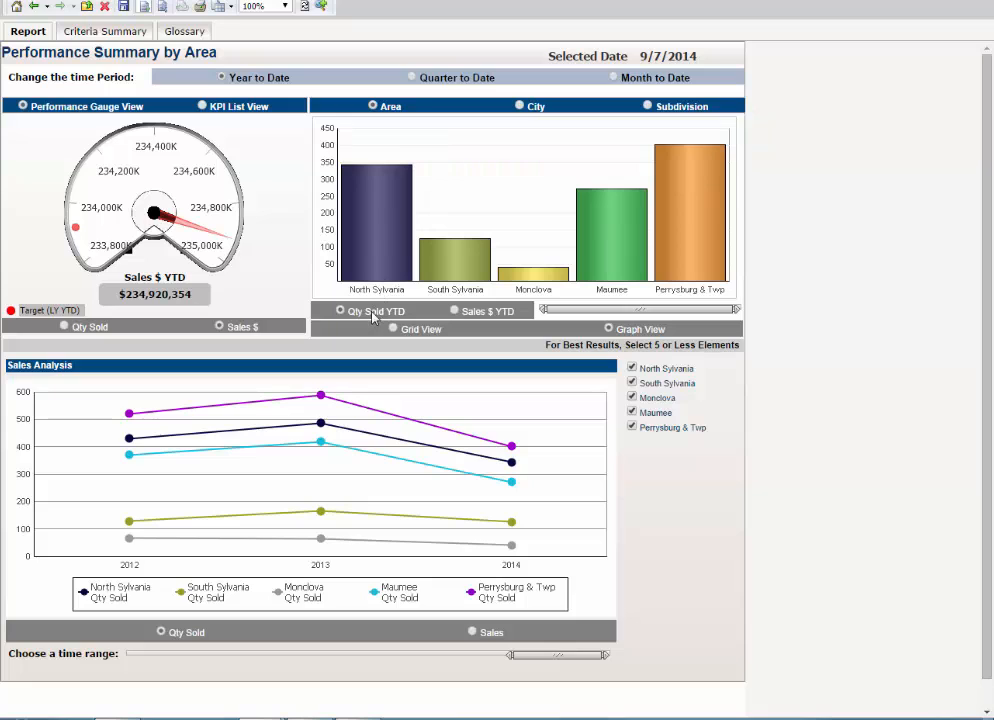
{"action": "mouse_move", "coordinate": [381, 272]}
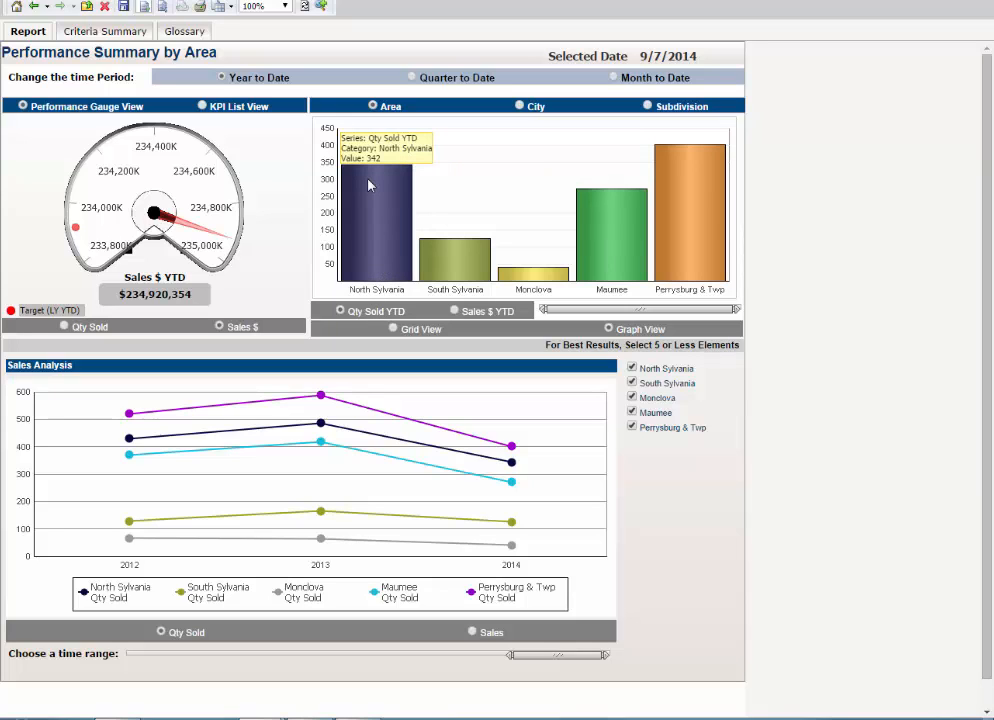
{"action": "mouse_move", "coordinate": [448, 255]}
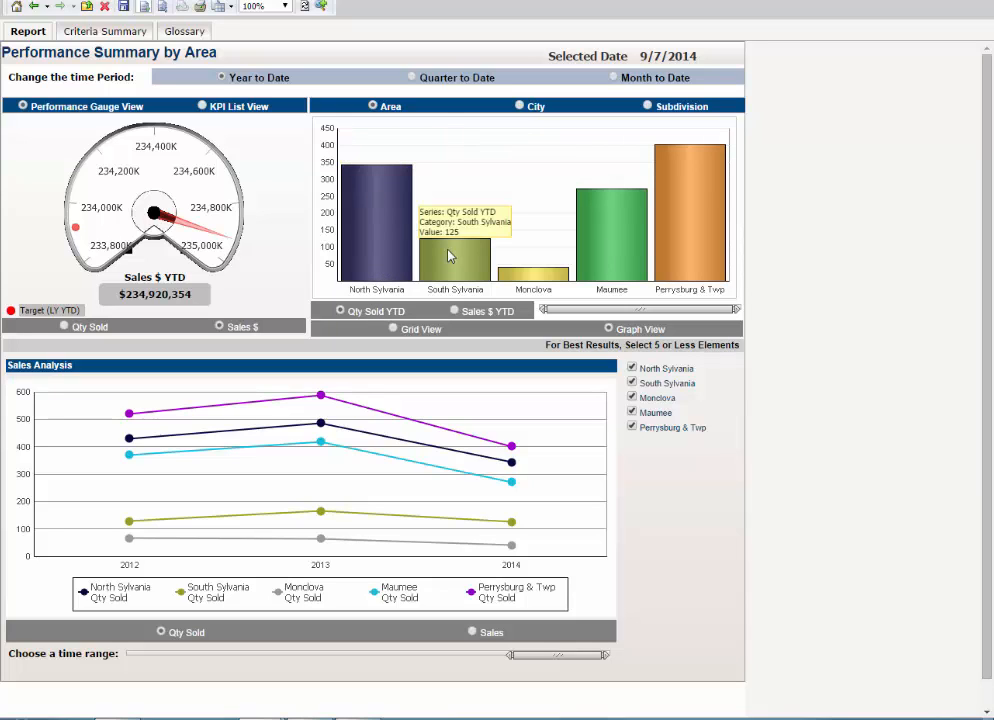
{"action": "mouse_move", "coordinate": [551, 280]}
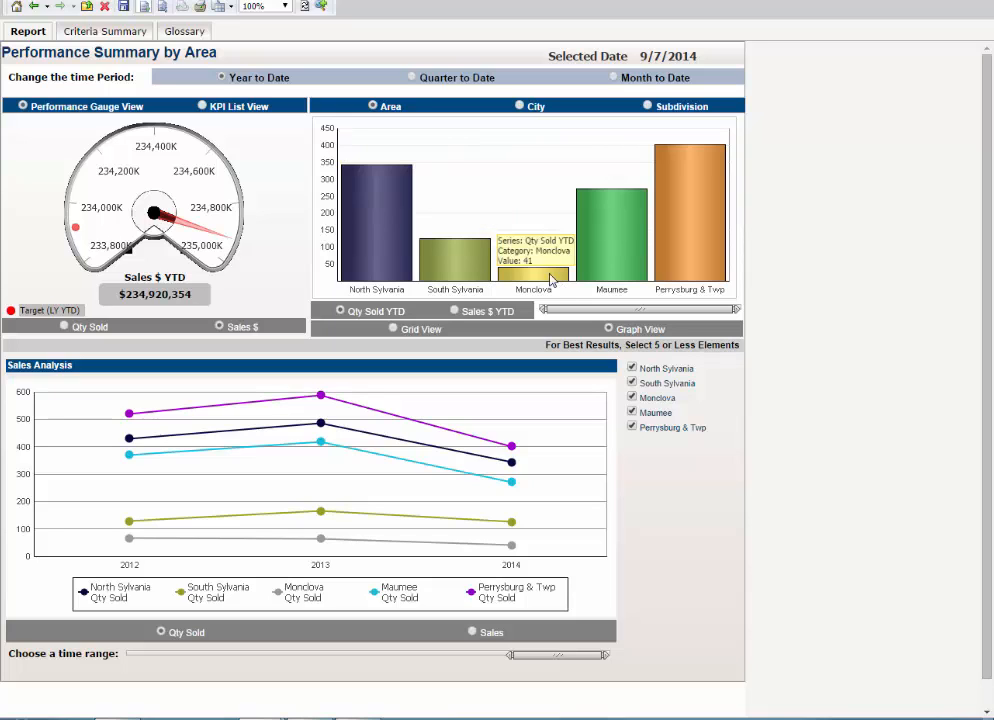
{"action": "mouse_move", "coordinate": [616, 265]}
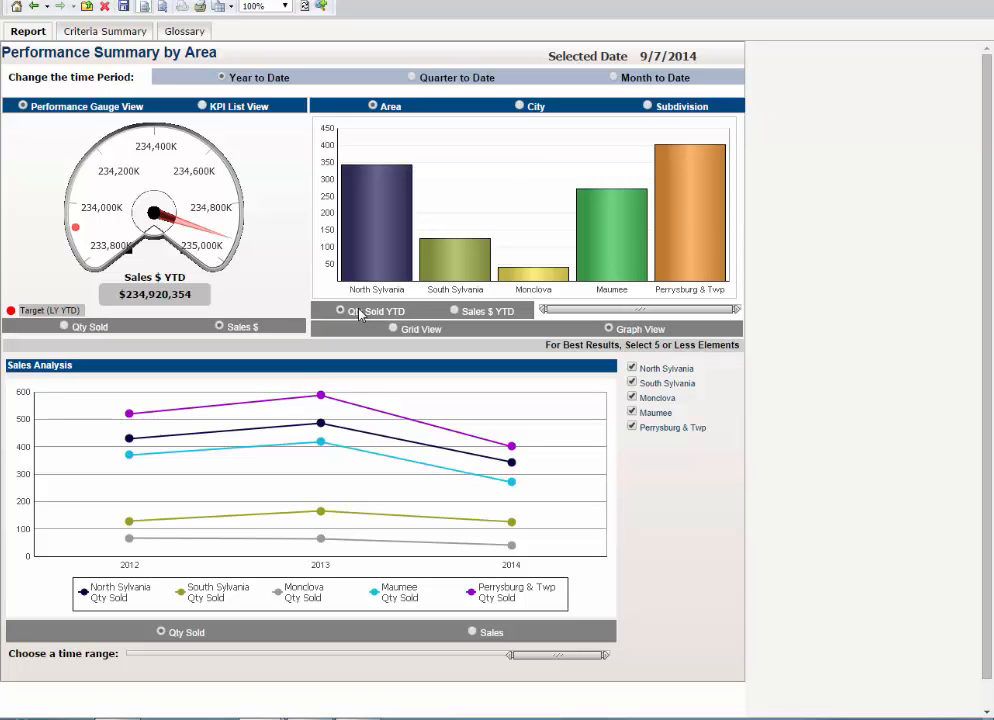
{"action": "left_click", "coordinate": [452, 312]}
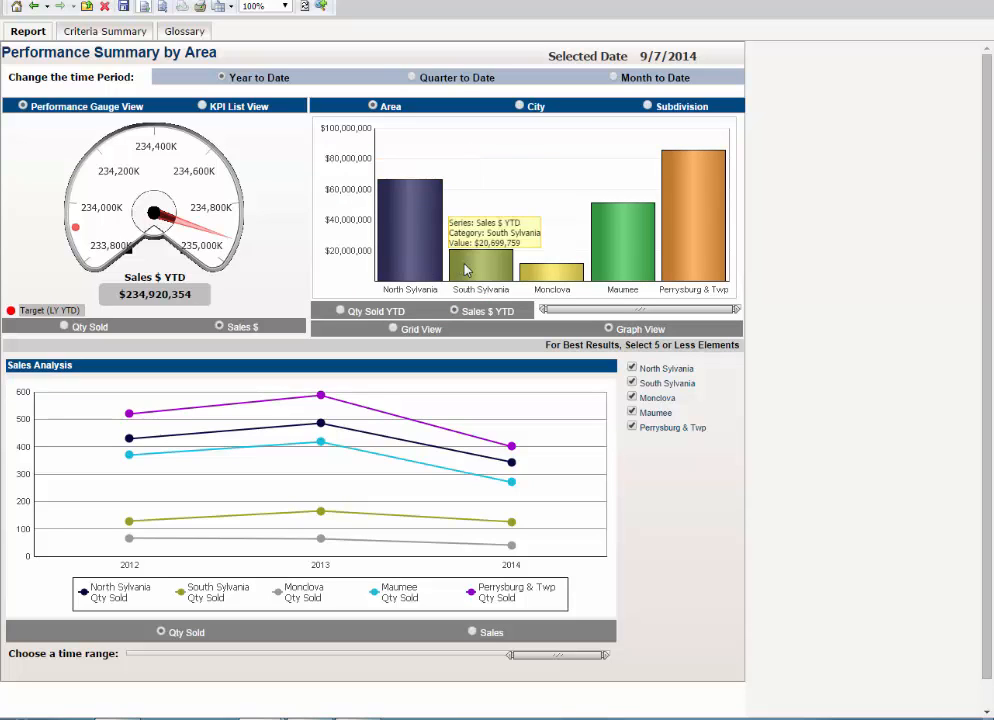
{"action": "mouse_move", "coordinate": [675, 242]}
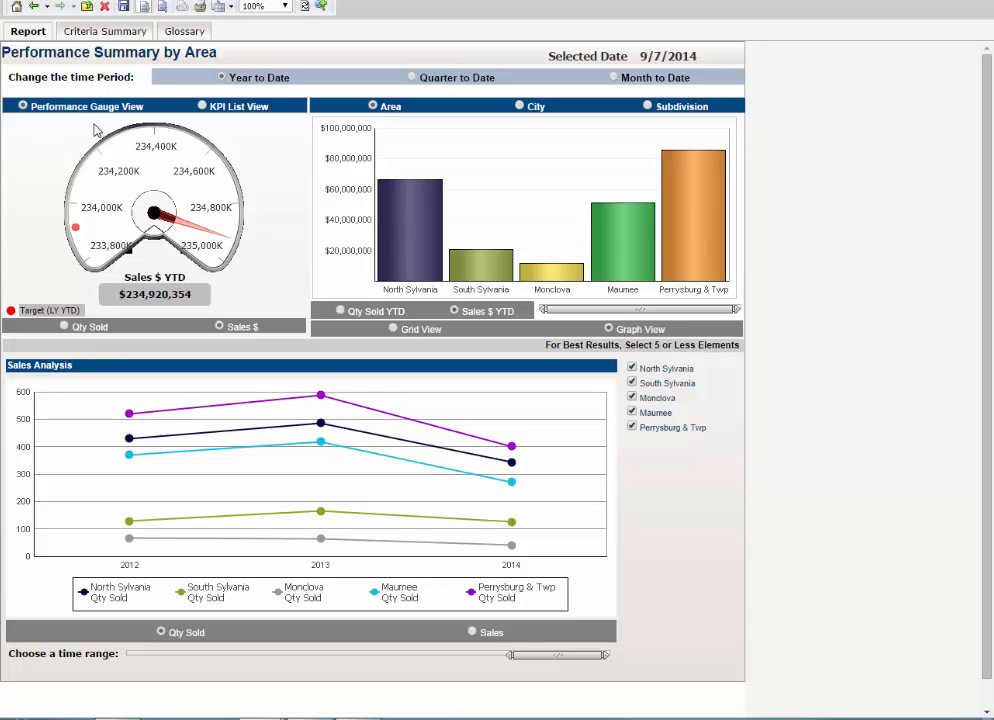
- Show the performance as a KPI list and view the bar chart by city before returning it to areas
{"action": "left_click", "coordinate": [205, 107]}
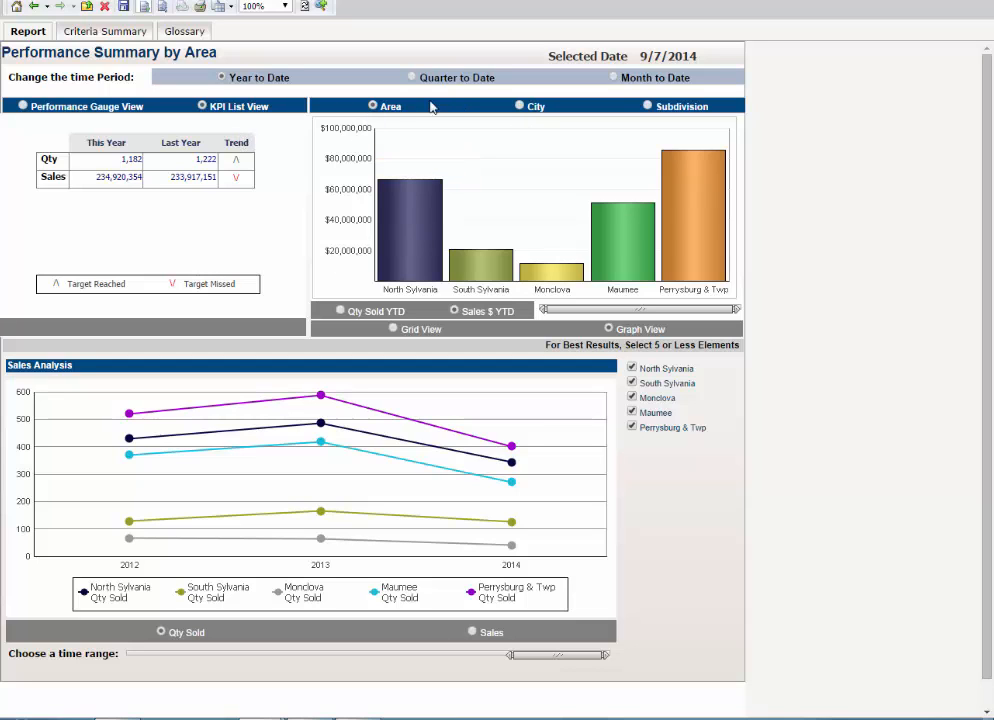
{"action": "left_click", "coordinate": [520, 106]}
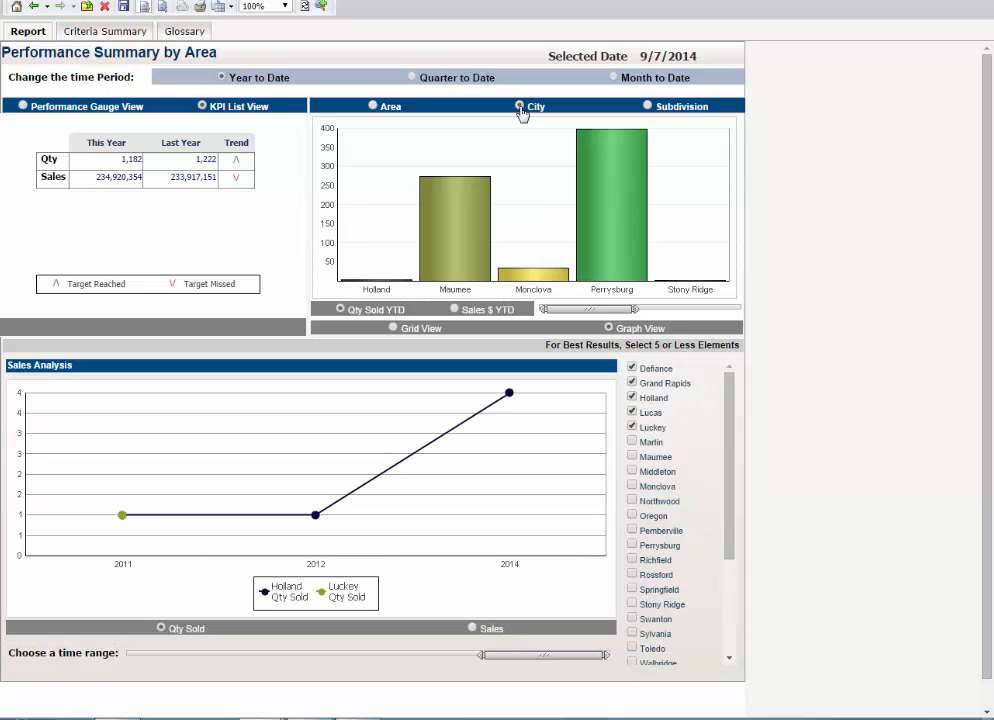
{"action": "mouse_move", "coordinate": [627, 169]}
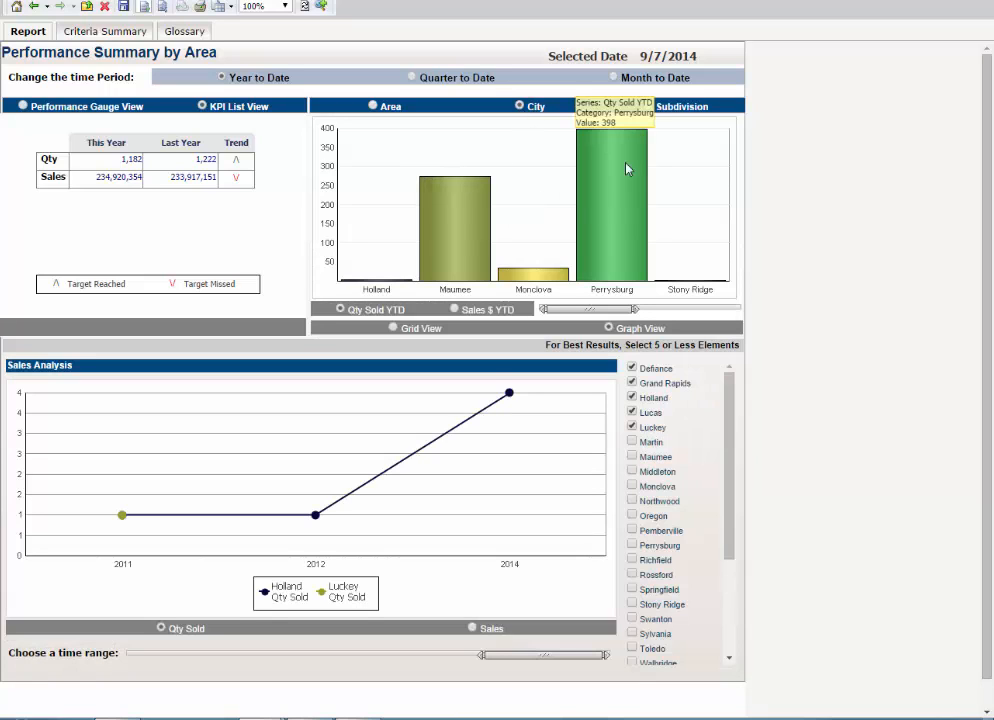
{"action": "left_click", "coordinate": [374, 106]}
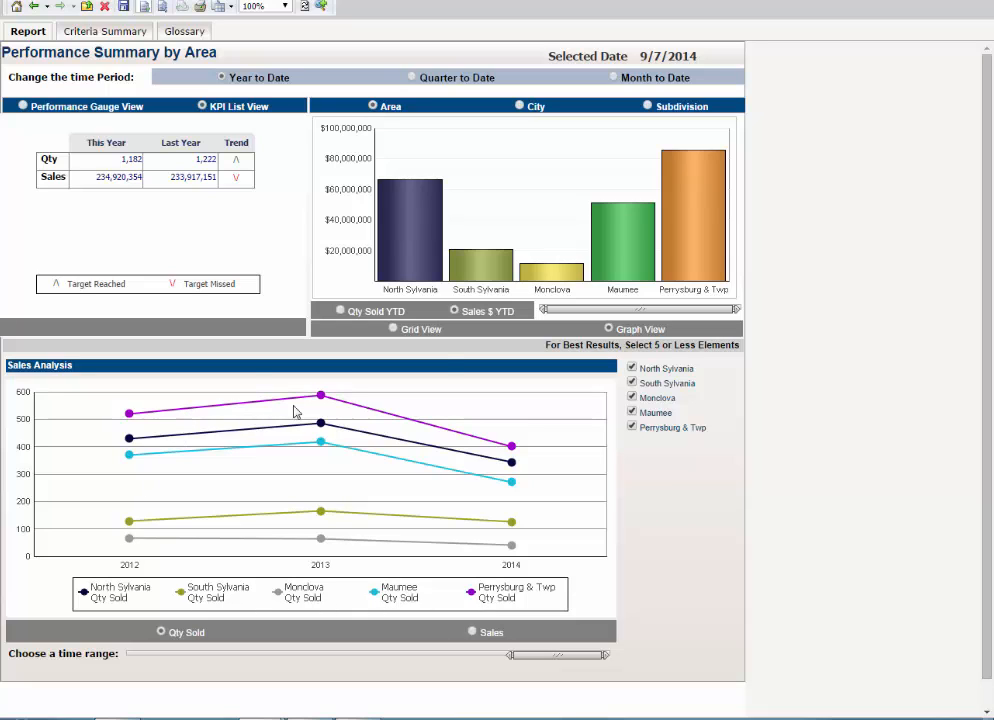
- Check the 2013 data points in the Sales Analysis chart and plot the trend by Sales
{"action": "mouse_move", "coordinate": [322, 400]}
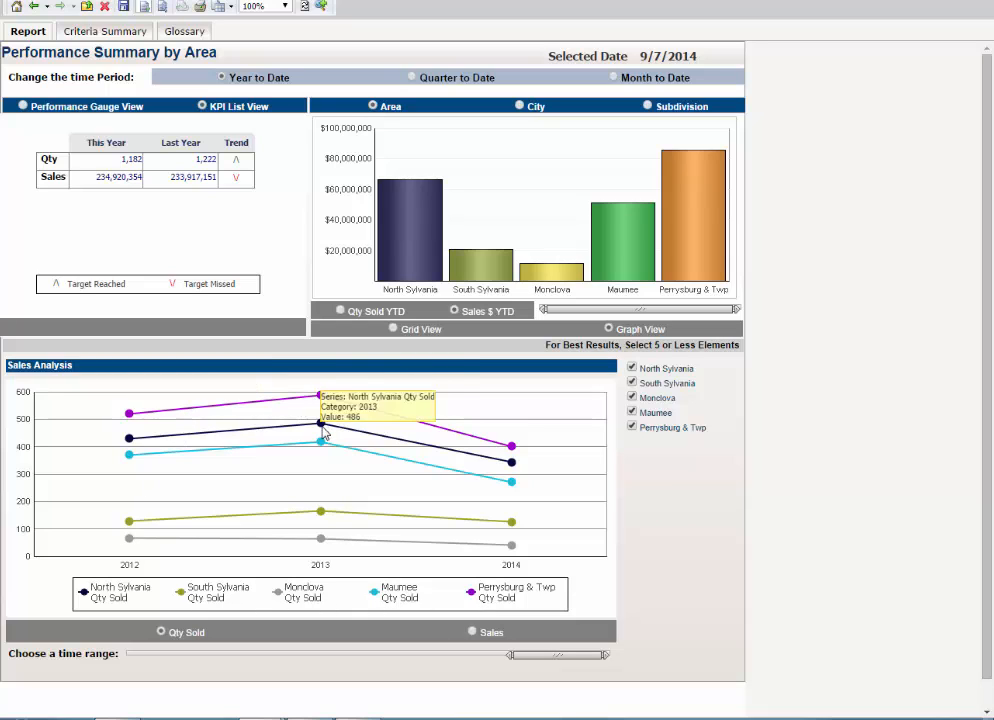
{"action": "mouse_move", "coordinate": [324, 425]}
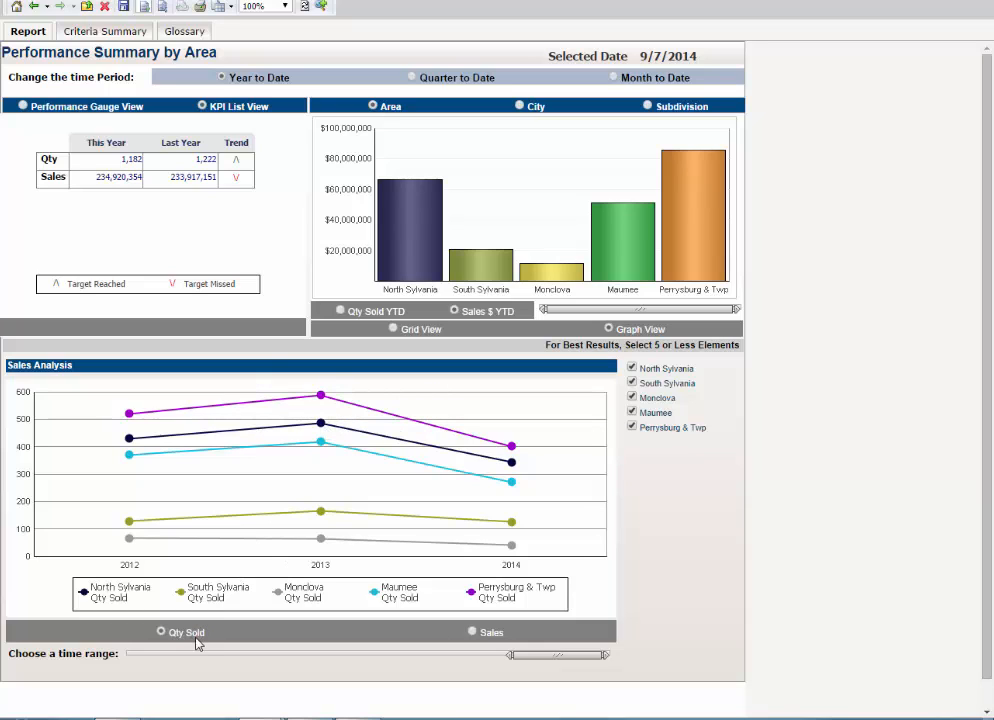
{"action": "left_click", "coordinate": [472, 632]}
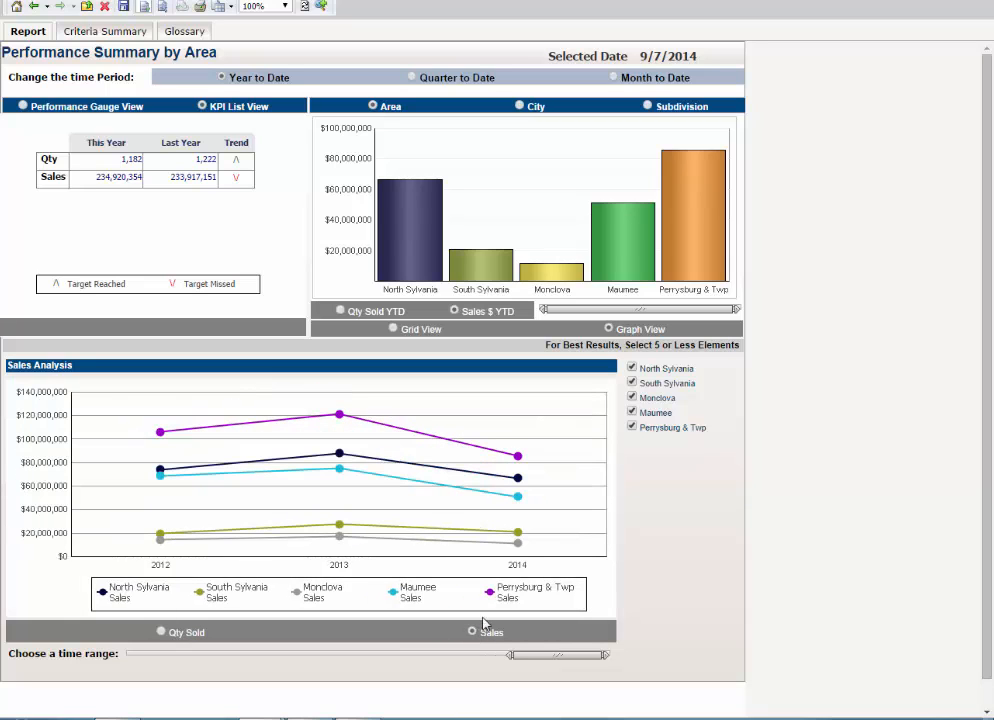
{"action": "mouse_move", "coordinate": [519, 547]}
- Extend the Sales Analysis time range to cover 2009 through 2014
{"action": "mouse_move", "coordinate": [533, 663]}
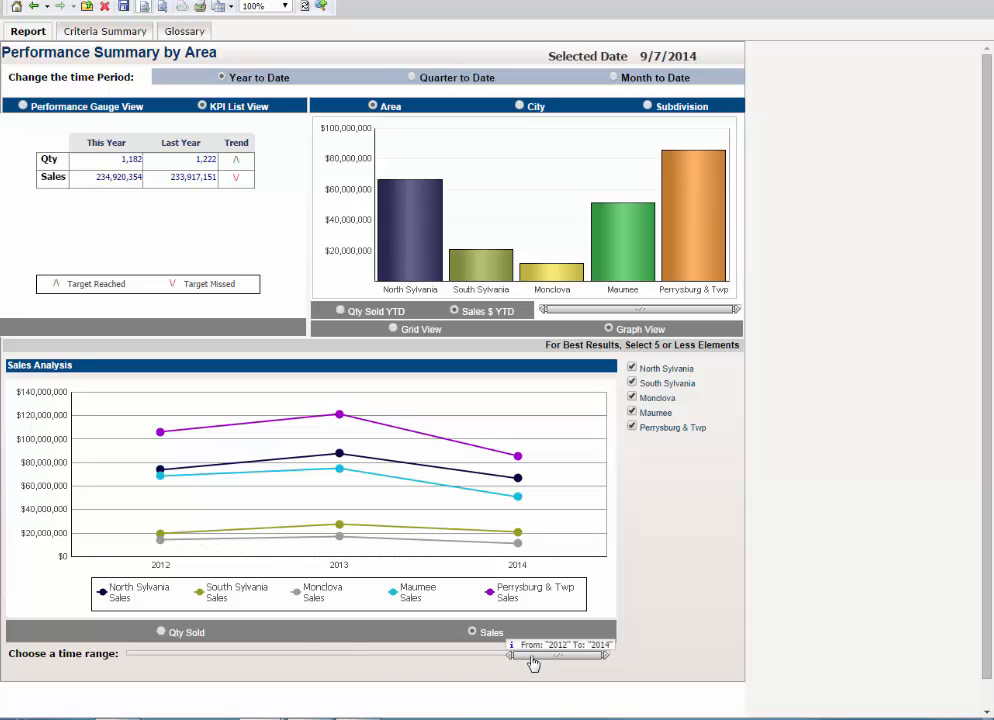
{"action": "left_click_drag", "start_coordinate": [533, 663], "coordinate": [451, 662]}
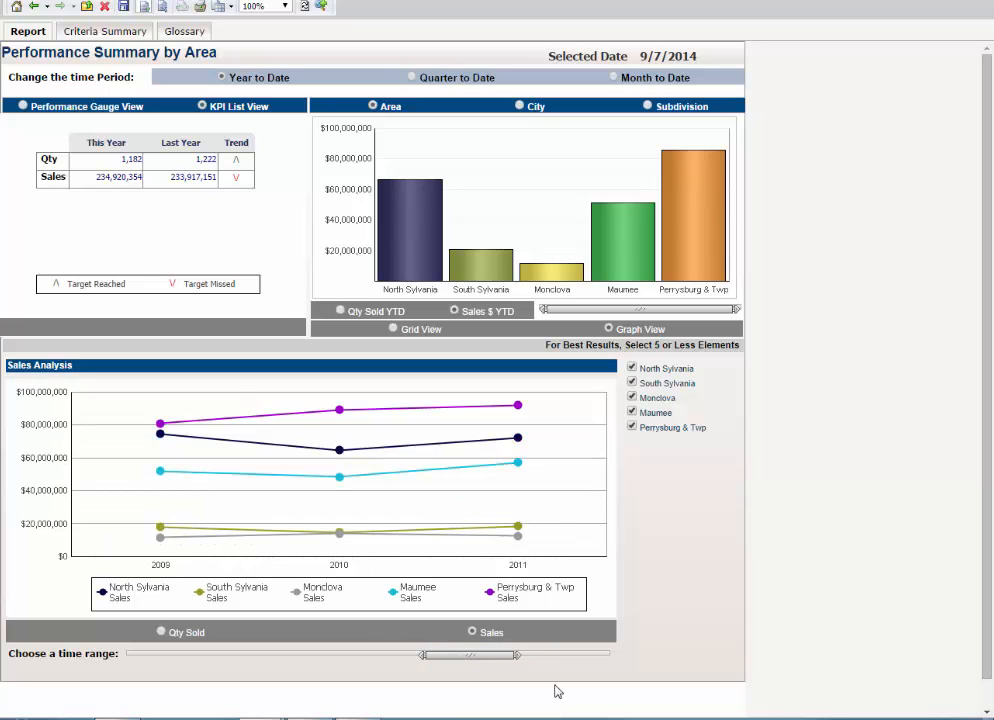
{"action": "mouse_move", "coordinate": [520, 659]}
{"action": "left_click_drag", "start_coordinate": [518, 658], "coordinate": [607, 660]}
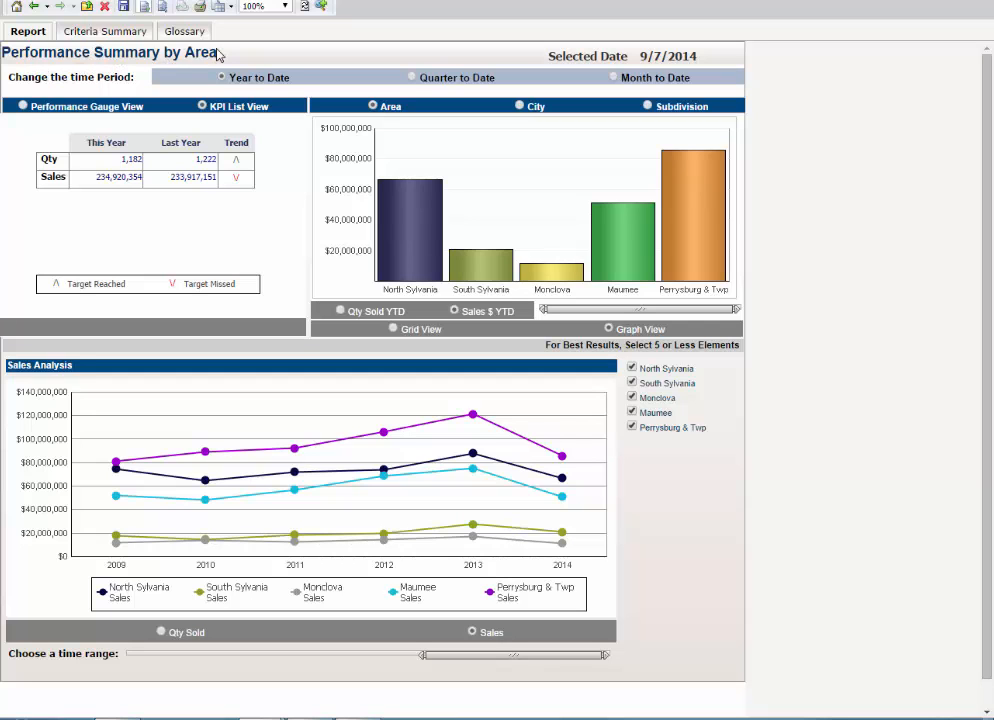
- Leave the dashboard, switch to NORIS Fusion and open a single-family simple search
{"action": "left_click", "coordinate": [13, 7]}
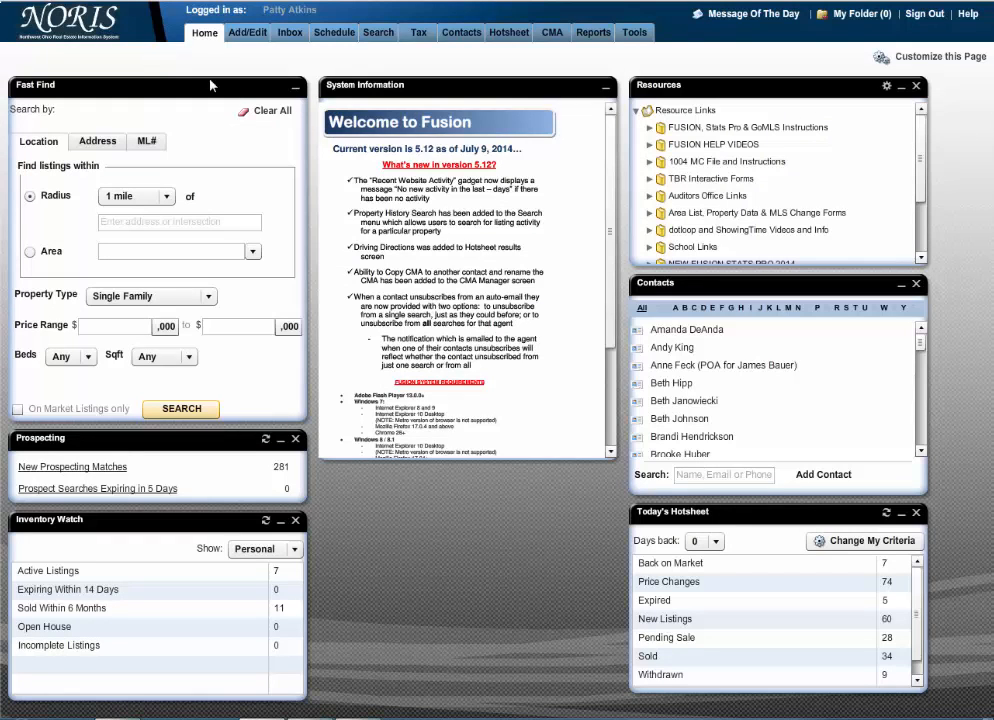
{"action": "left_click", "coordinate": [378, 33]}
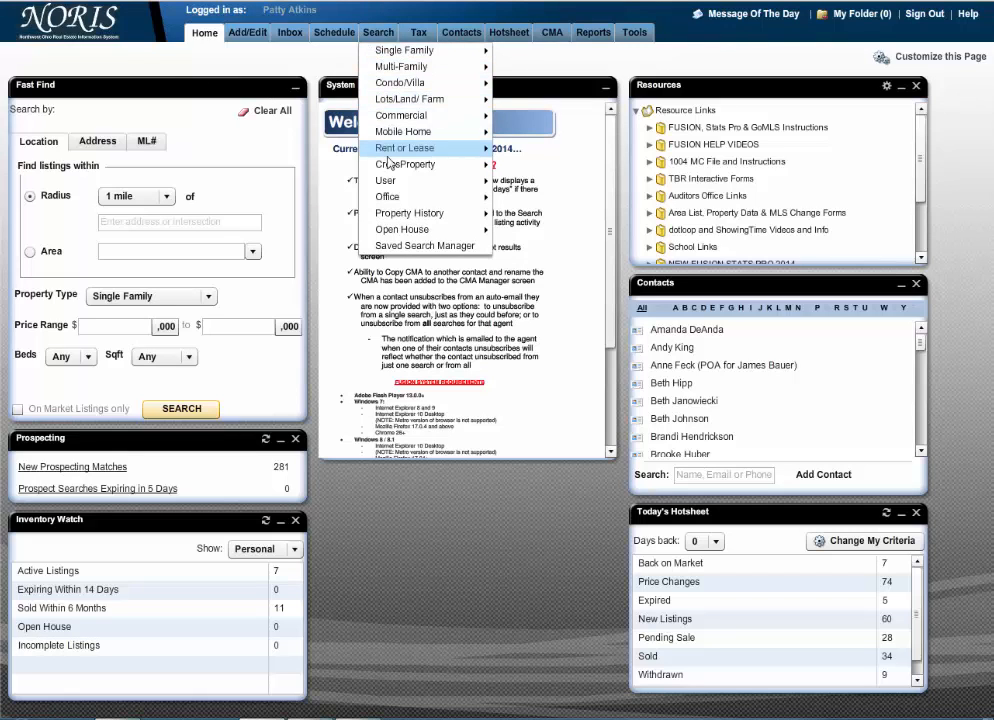
{"action": "left_click", "coordinate": [413, 52]}
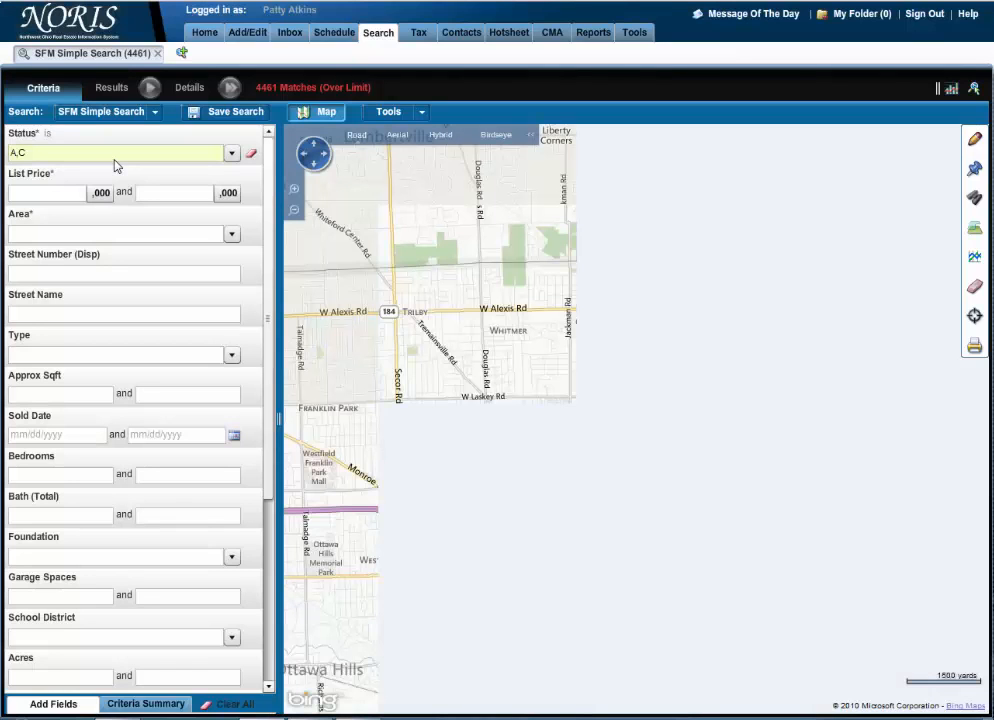
- Limit the search's status to Sold, removing Active and Contingent
{"action": "left_click", "coordinate": [231, 153]}
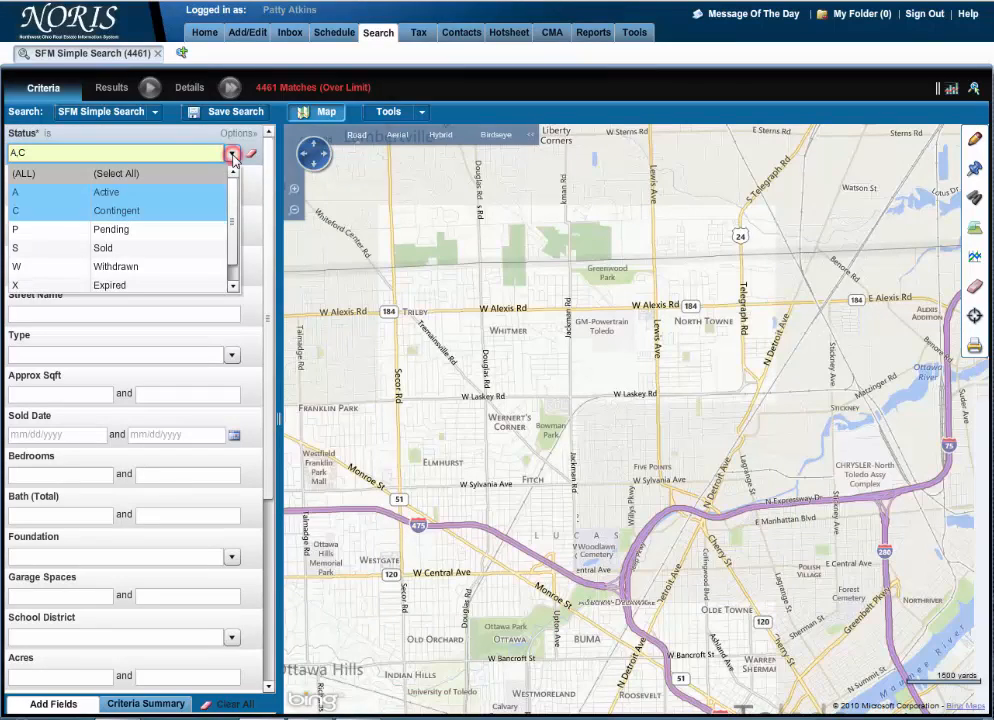
{"action": "left_click", "coordinate": [135, 211]}
{"action": "left_click", "coordinate": [126, 193]}
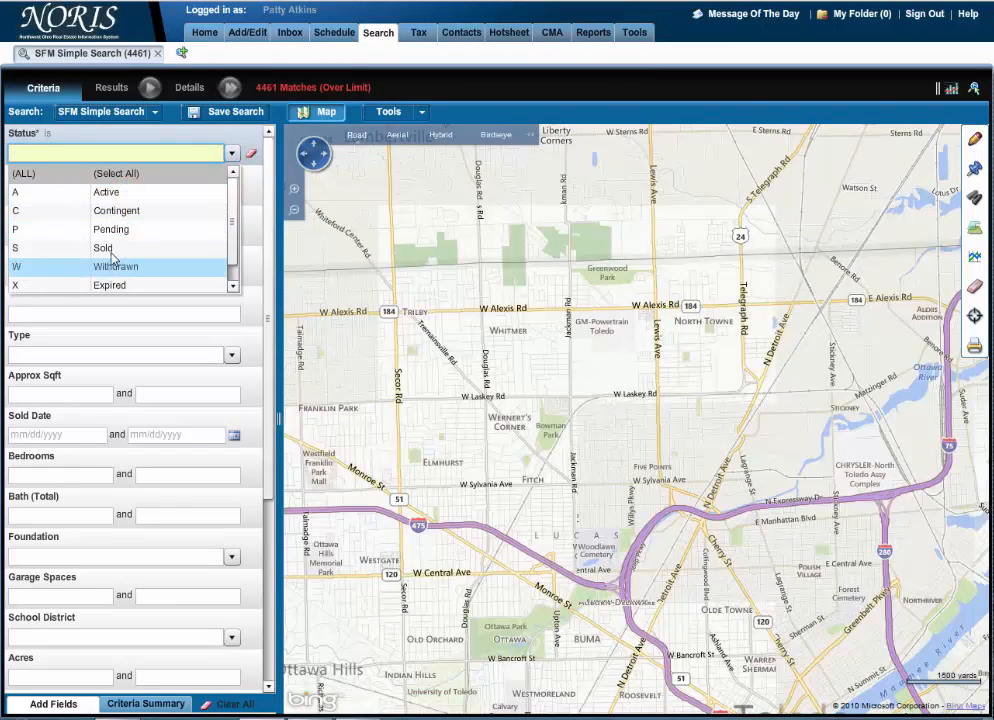
{"action": "left_click", "coordinate": [111, 249]}
{"action": "left_click", "coordinate": [231, 153]}
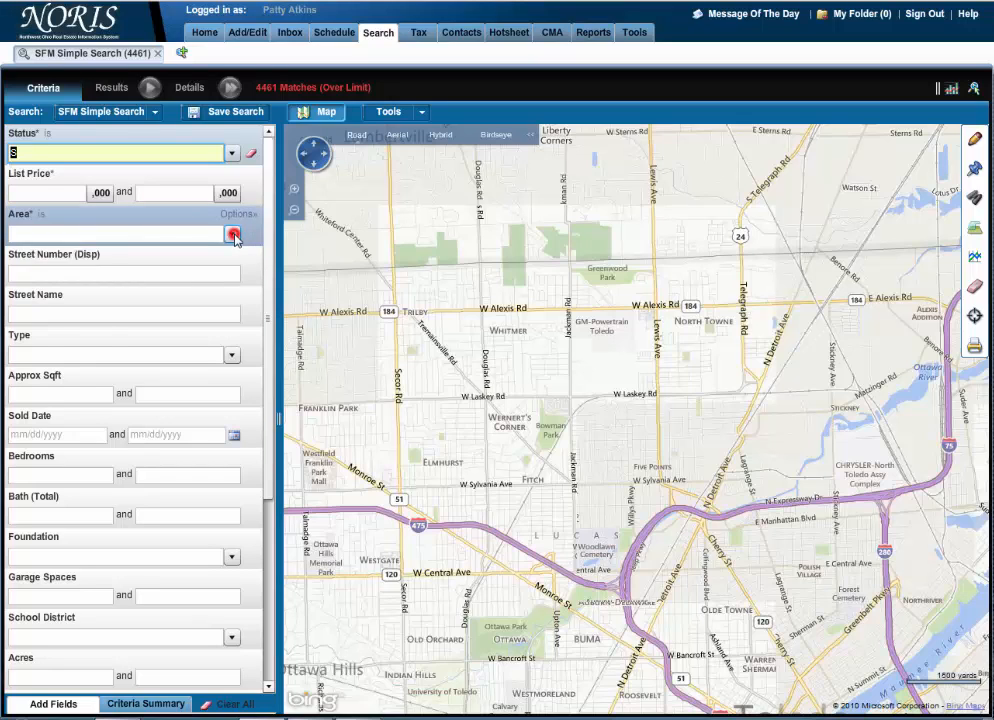
- Restrict the search to areas 002 North Sylvania, 003 South Sylvania and 007 Maumee
{"action": "left_click", "coordinate": [231, 234]}
{"action": "left_click", "coordinate": [90, 291]}
{"action": "left_click", "coordinate": [88, 311]}
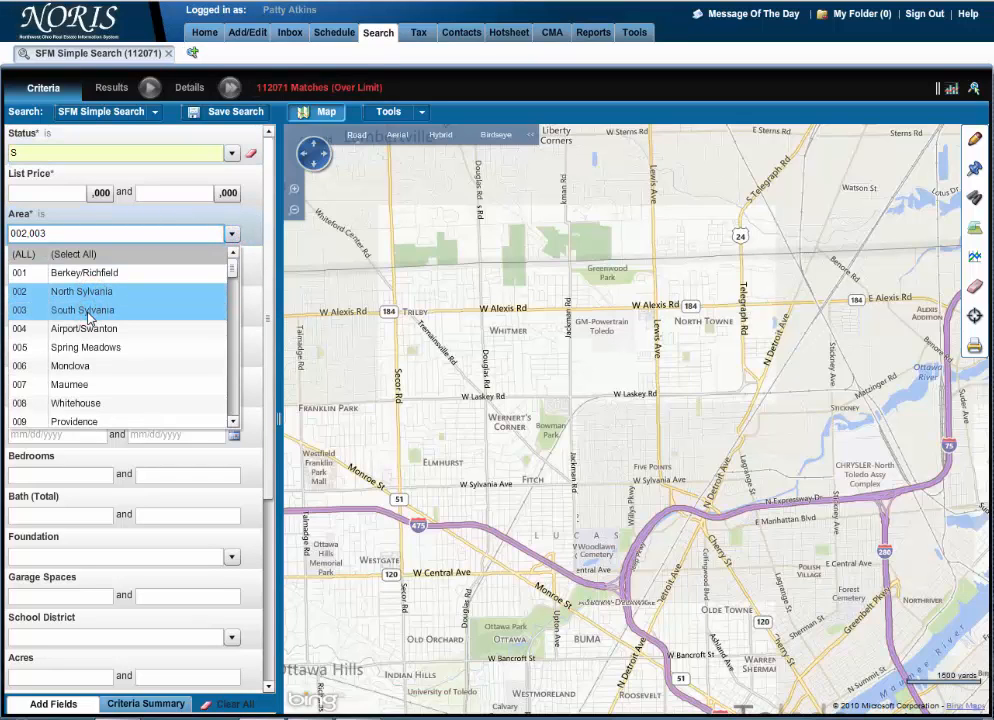
{"action": "left_click", "coordinate": [72, 384]}
{"action": "left_click", "coordinate": [231, 234]}
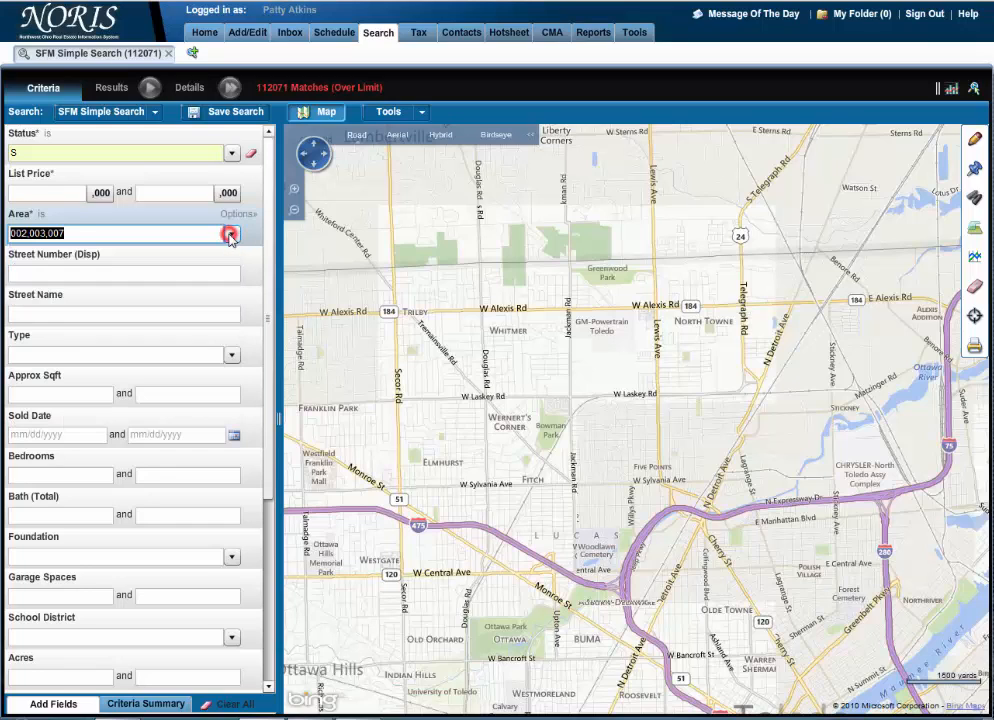
- Set the search's Sold Date criterion to 6 months back
{"action": "left_click", "coordinate": [35, 435]}
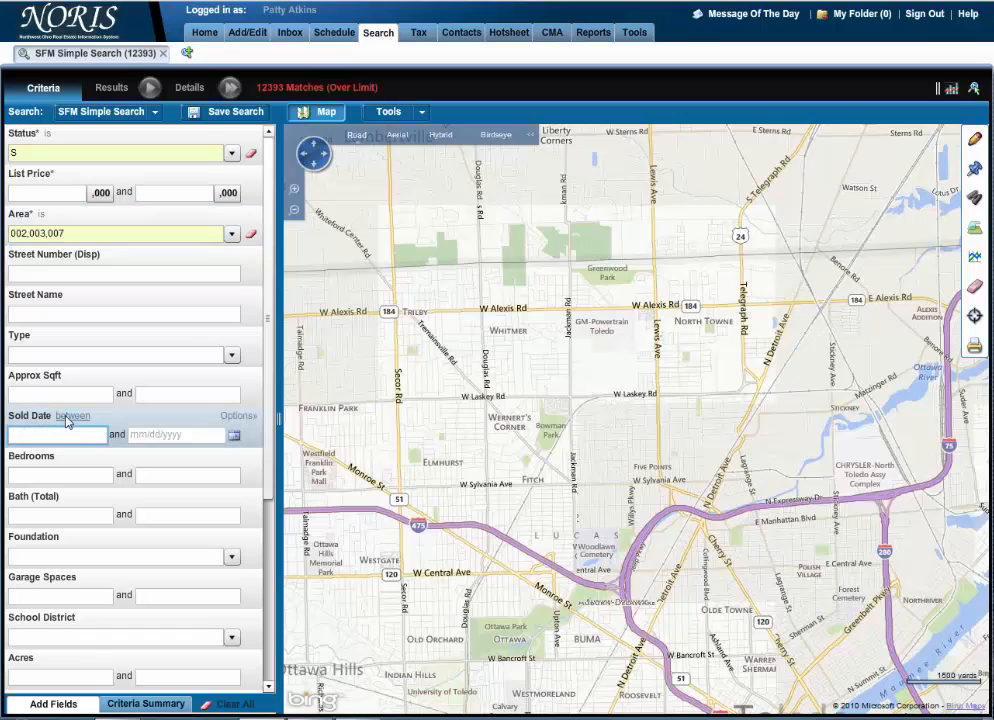
{"action": "left_click", "coordinate": [70, 417]}
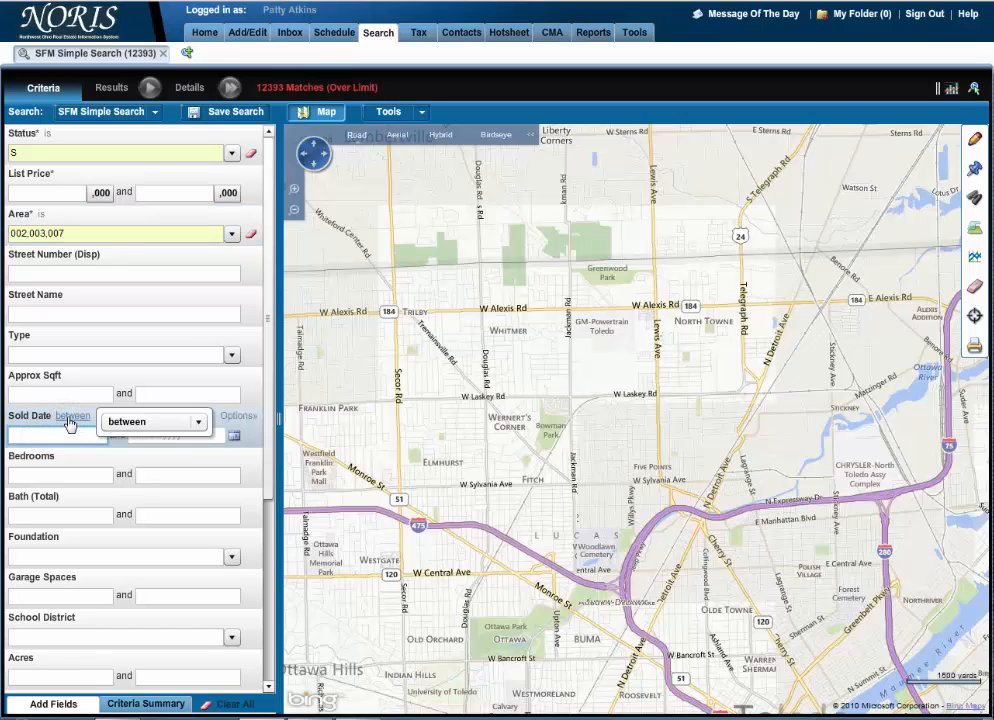
{"action": "left_click", "coordinate": [198, 423]}
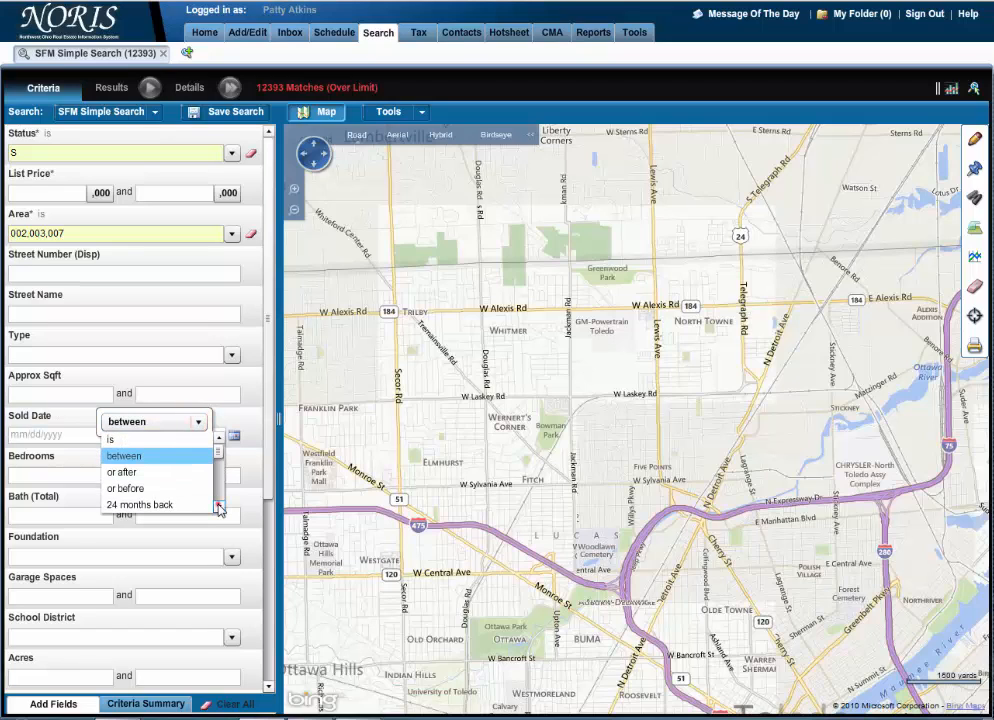
{"action": "left_click", "coordinate": [219, 506]}
{"action": "left_click", "coordinate": [219, 506]}
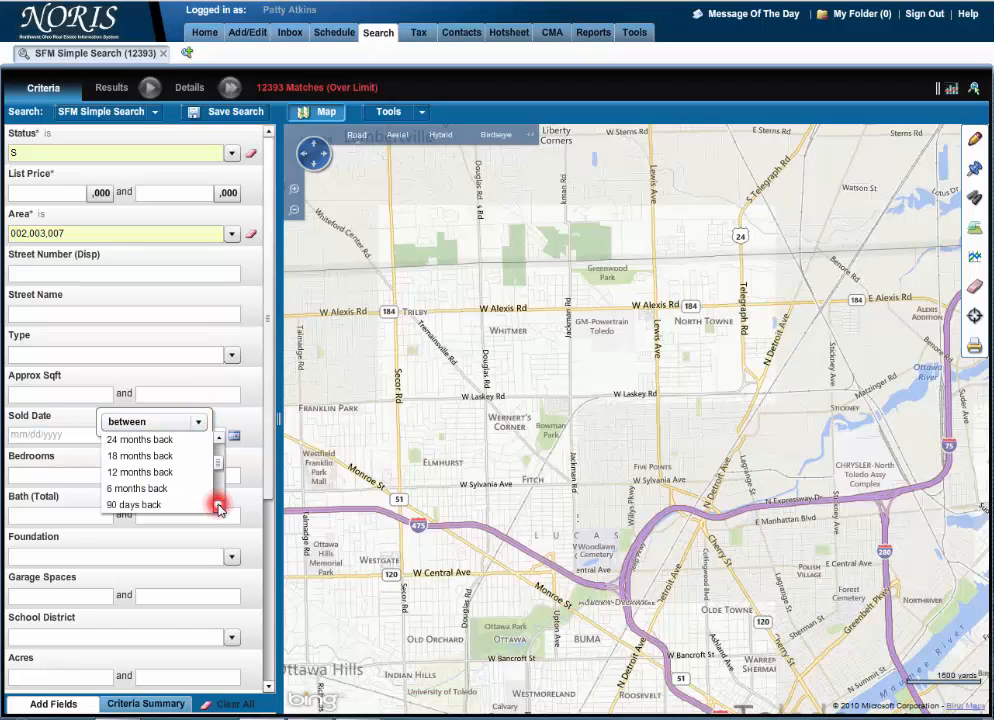
{"action": "left_click", "coordinate": [146, 489]}
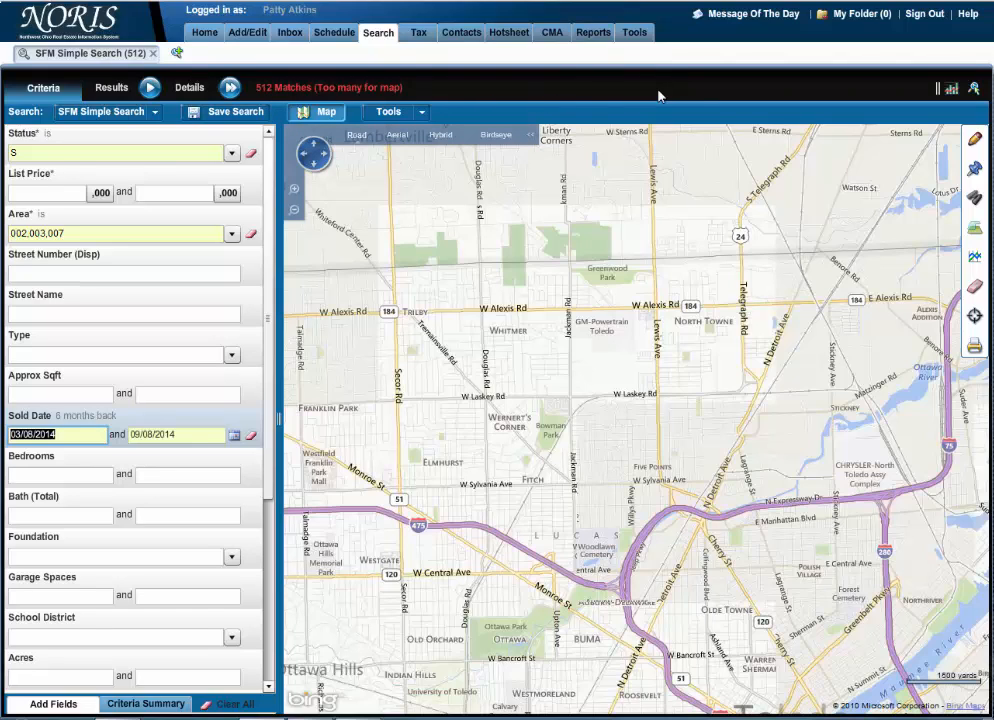
- Generate the Summary Statistics report for the matching listings and maximize its window
{"action": "left_click", "coordinate": [950, 93]}
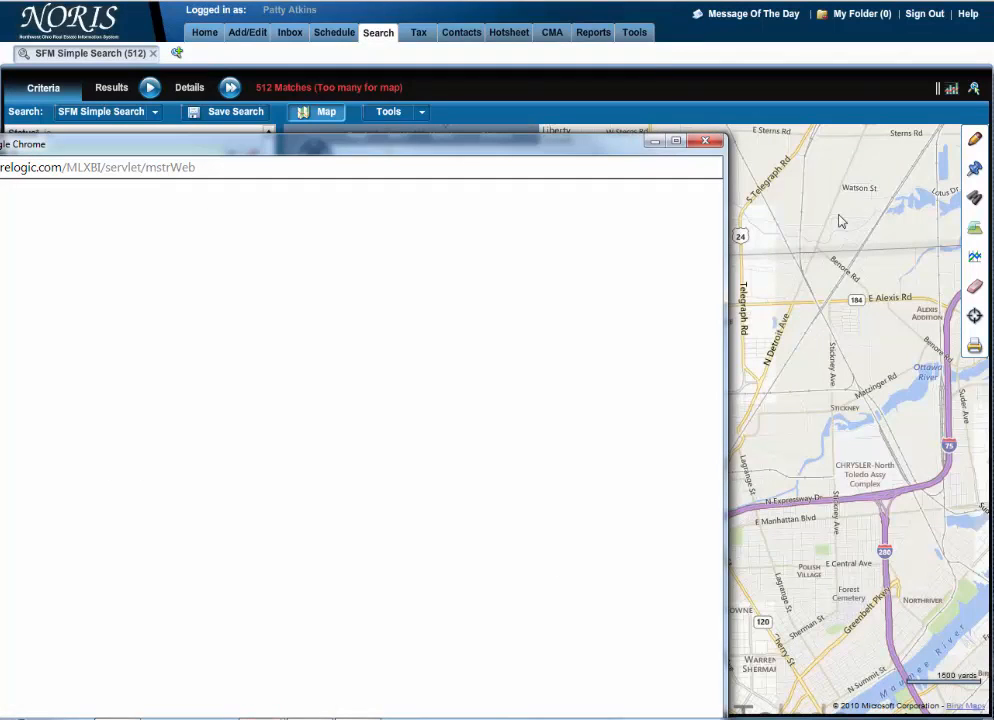
{"action": "left_click_drag", "start_coordinate": [594, 150], "coordinate": [722, 120]}
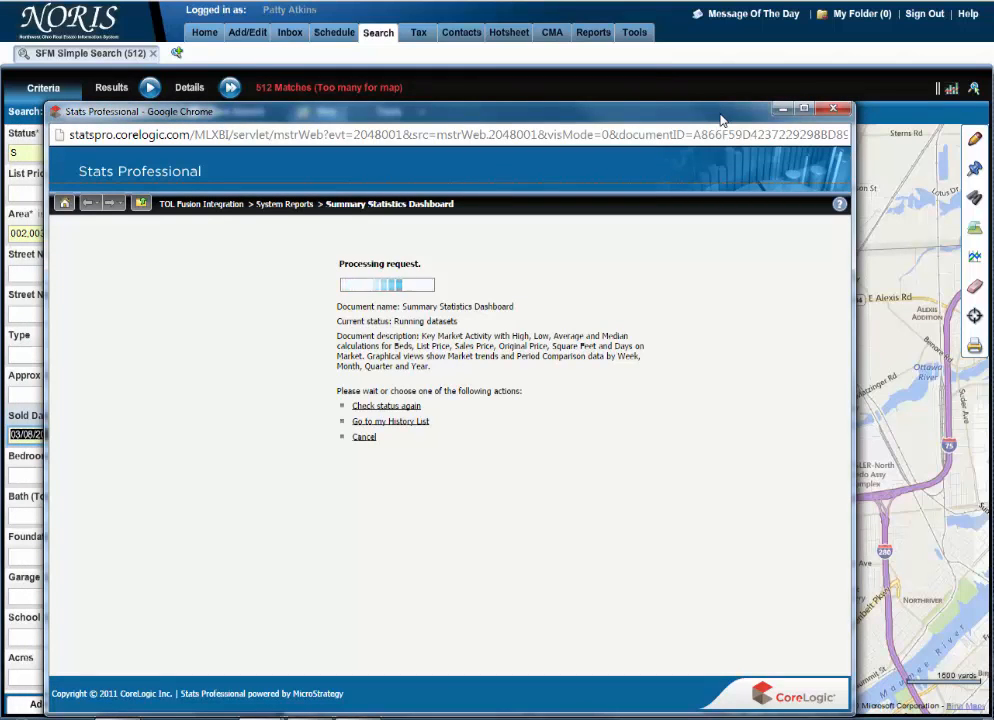
{"action": "left_click", "coordinate": [804, 109]}
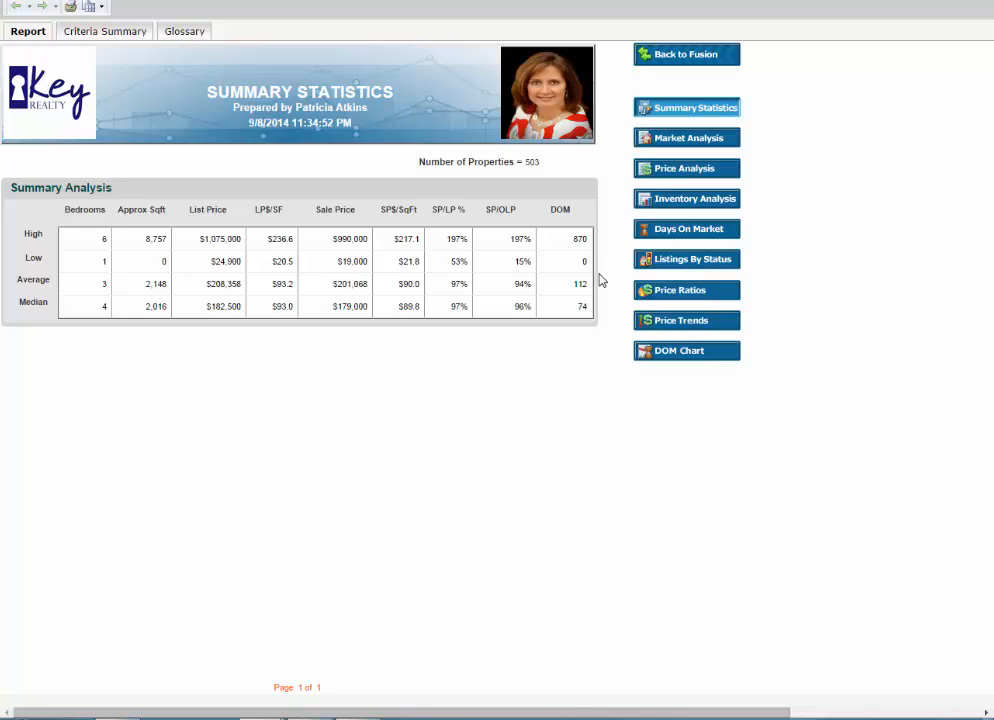
- Open the Market Analysis report, plotting Market Trends for Sale Price and Percentage Growth for Avg Sale Price
{"action": "left_click", "coordinate": [697, 146]}
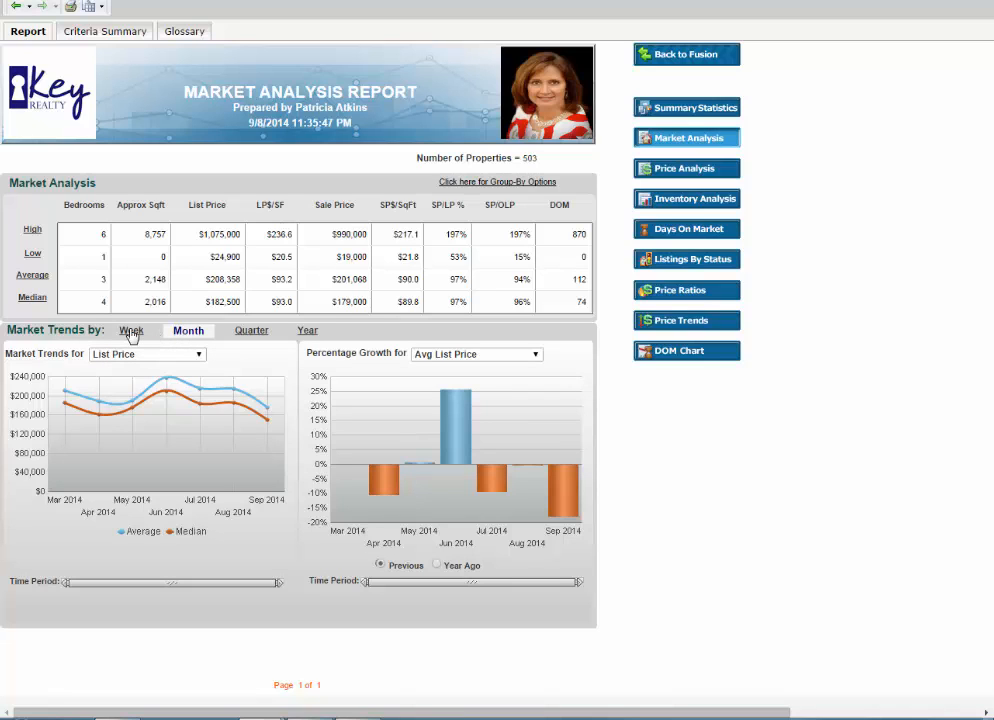
{"action": "left_click", "coordinate": [310, 335]}
{"action": "left_click", "coordinate": [201, 356]}
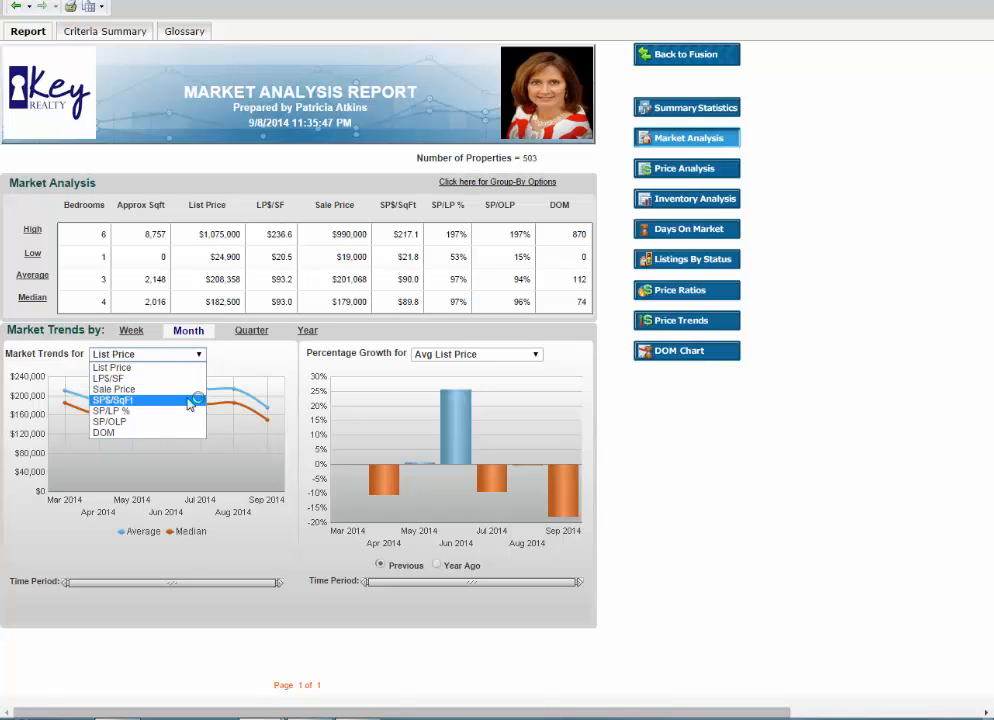
{"action": "left_click", "coordinate": [179, 389]}
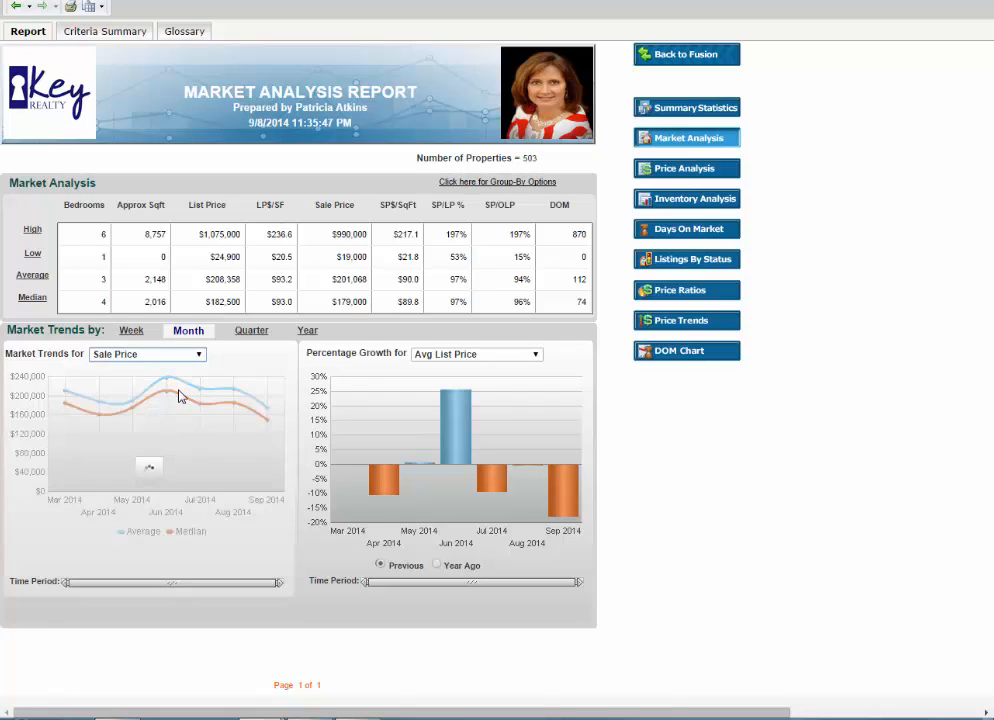
{"action": "left_click", "coordinate": [479, 359]}
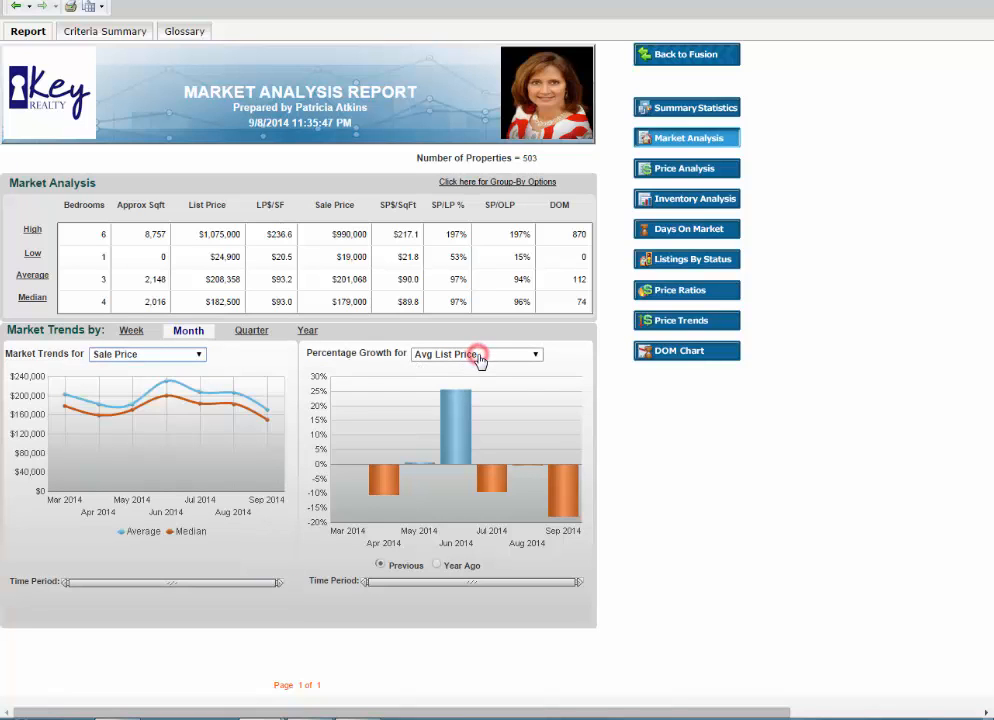
{"action": "left_click", "coordinate": [469, 391]}
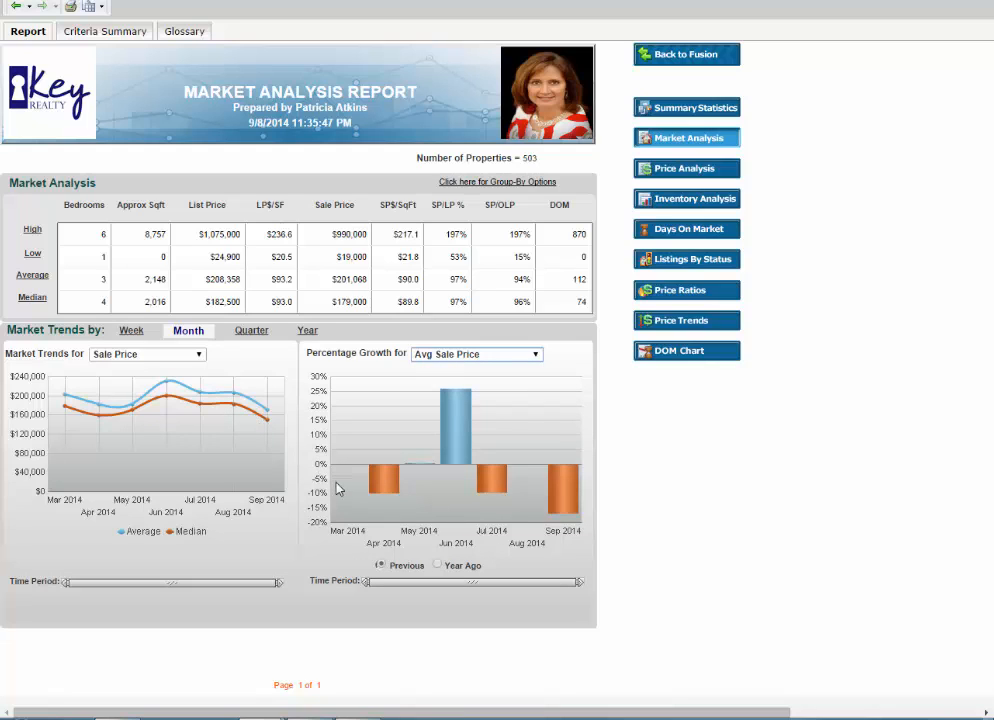
- Check the Avg Sale Price growth for each month from April to September 2014 and switch the comparison to Year Ago
{"action": "mouse_move", "coordinate": [380, 483]}
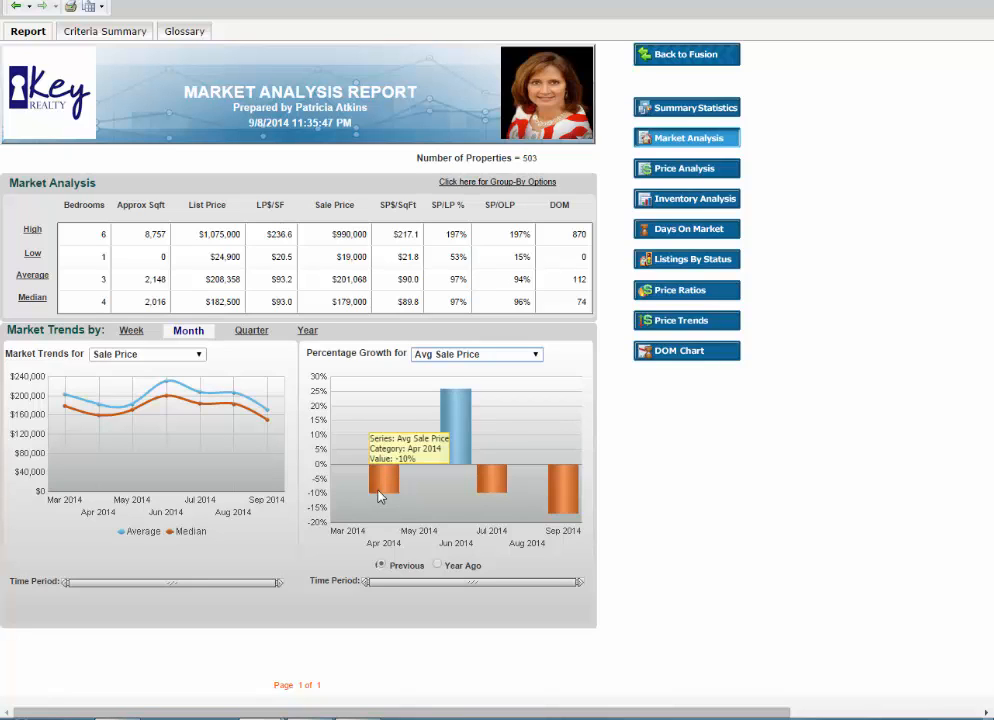
{"action": "mouse_move", "coordinate": [418, 470]}
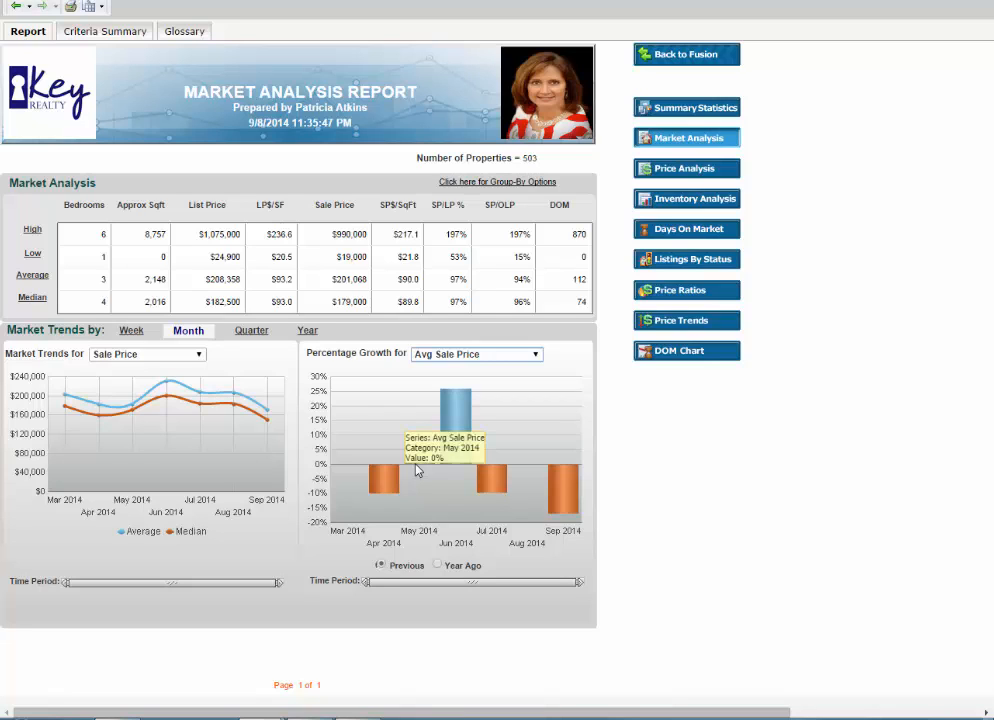
{"action": "mouse_move", "coordinate": [457, 446]}
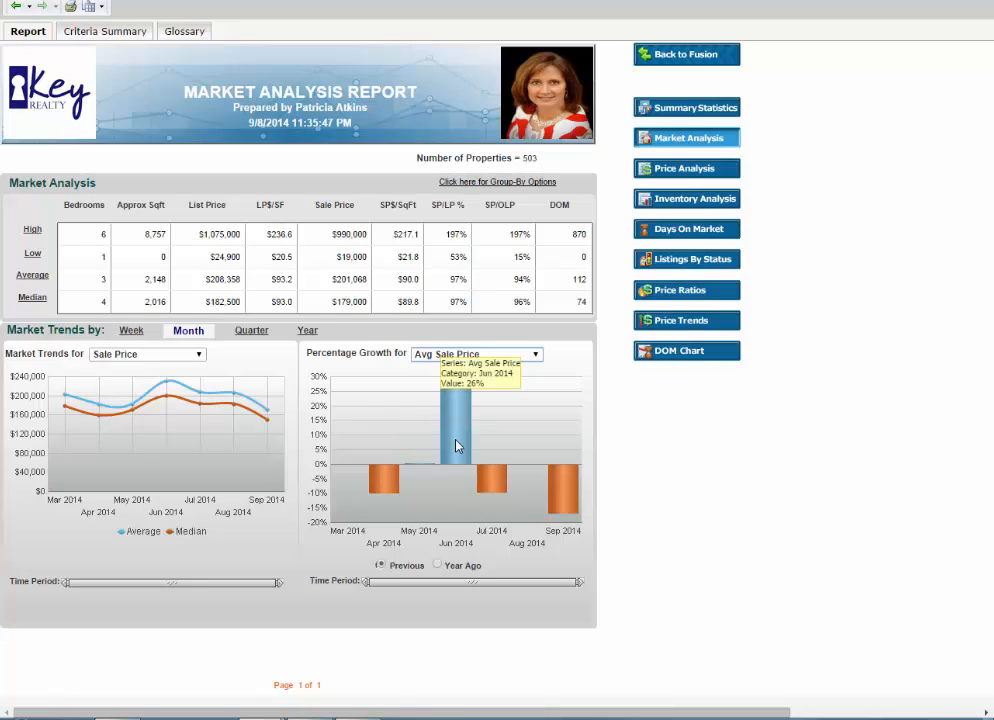
{"action": "mouse_move", "coordinate": [486, 491]}
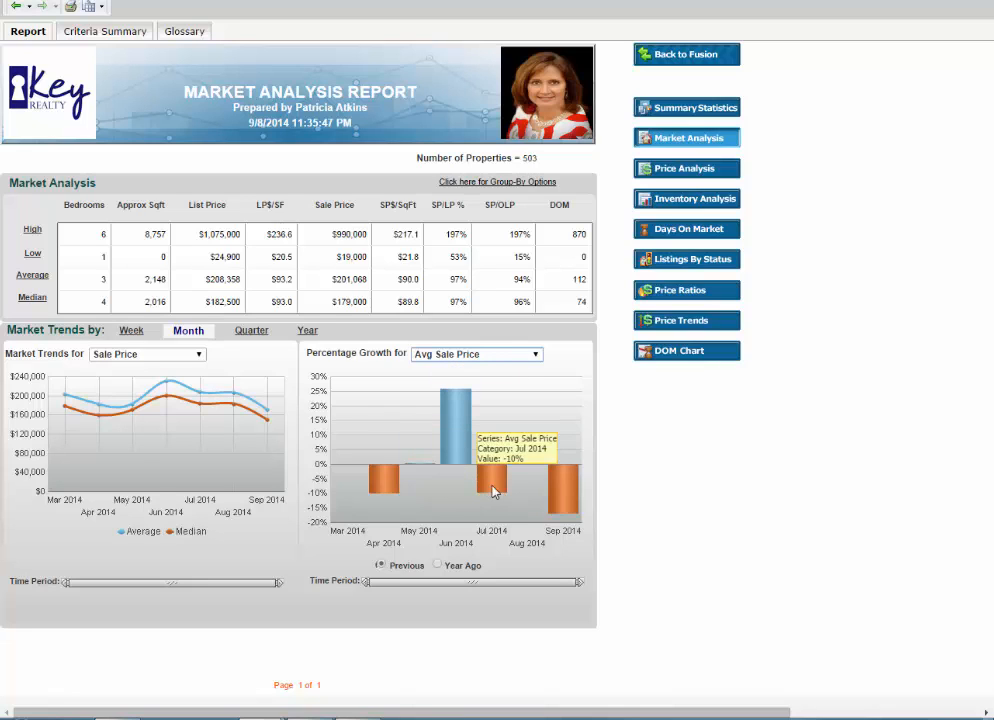
{"action": "mouse_move", "coordinate": [527, 471]}
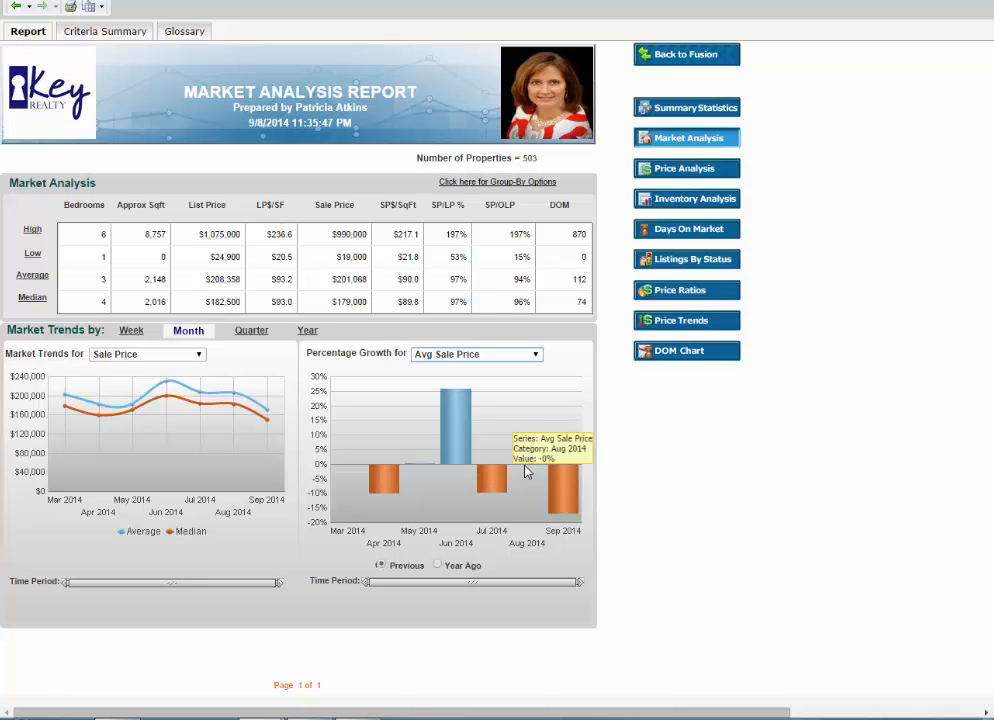
{"action": "mouse_move", "coordinate": [560, 489]}
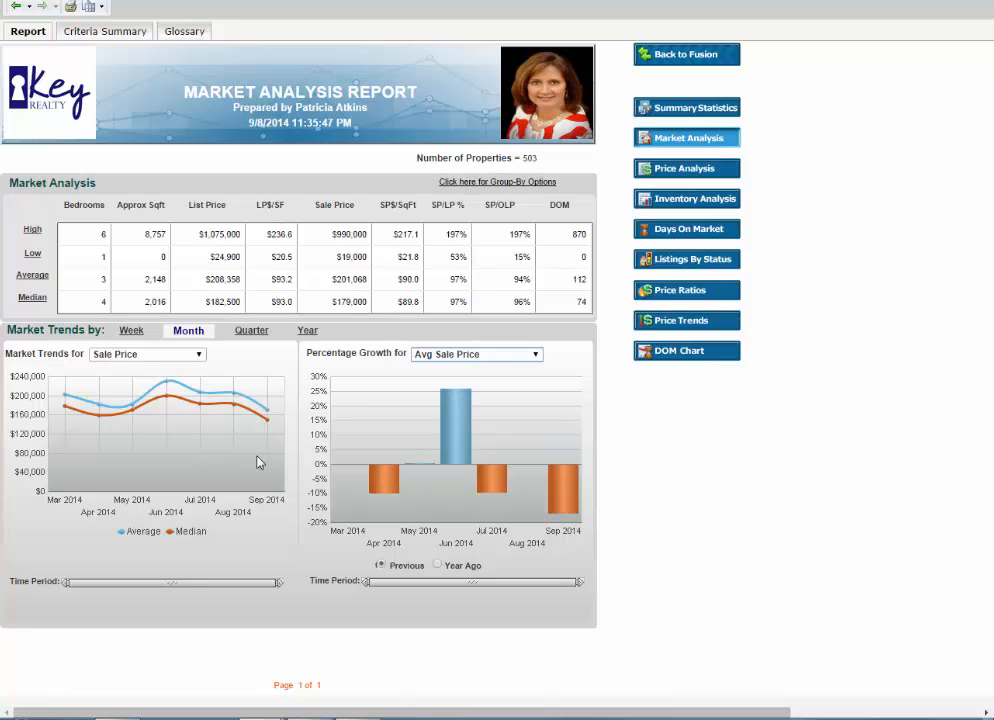
{"action": "left_click", "coordinate": [438, 567]}
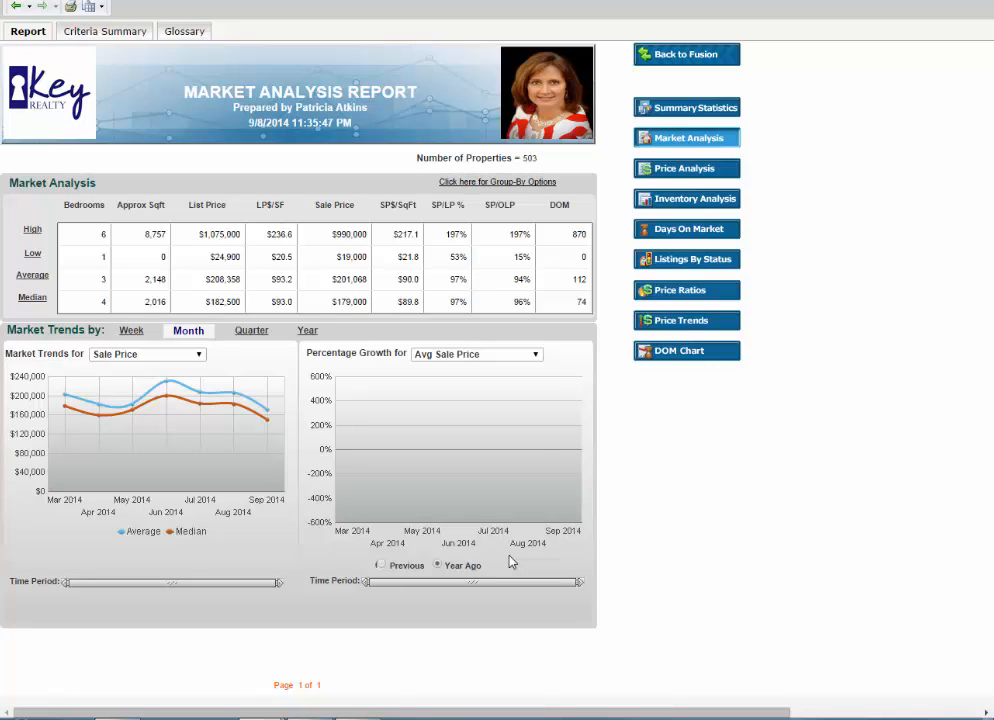
- Group the Market Analysis report by Property Category and then by Area, and run it
{"action": "left_click", "coordinate": [479, 187]}
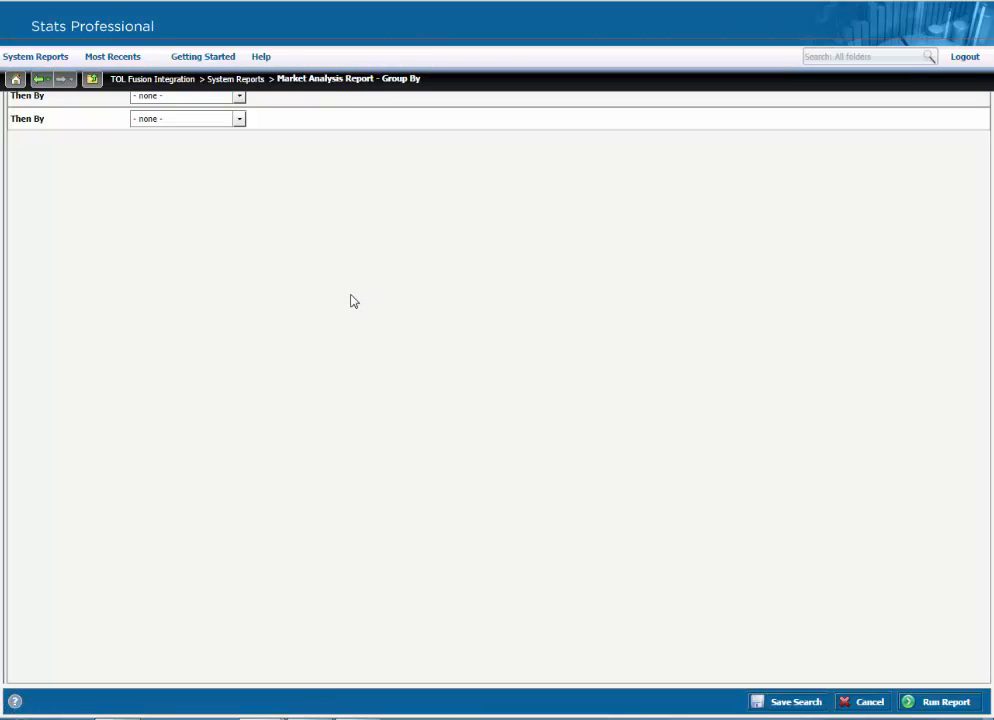
{"action": "left_click", "coordinate": [53, 184]}
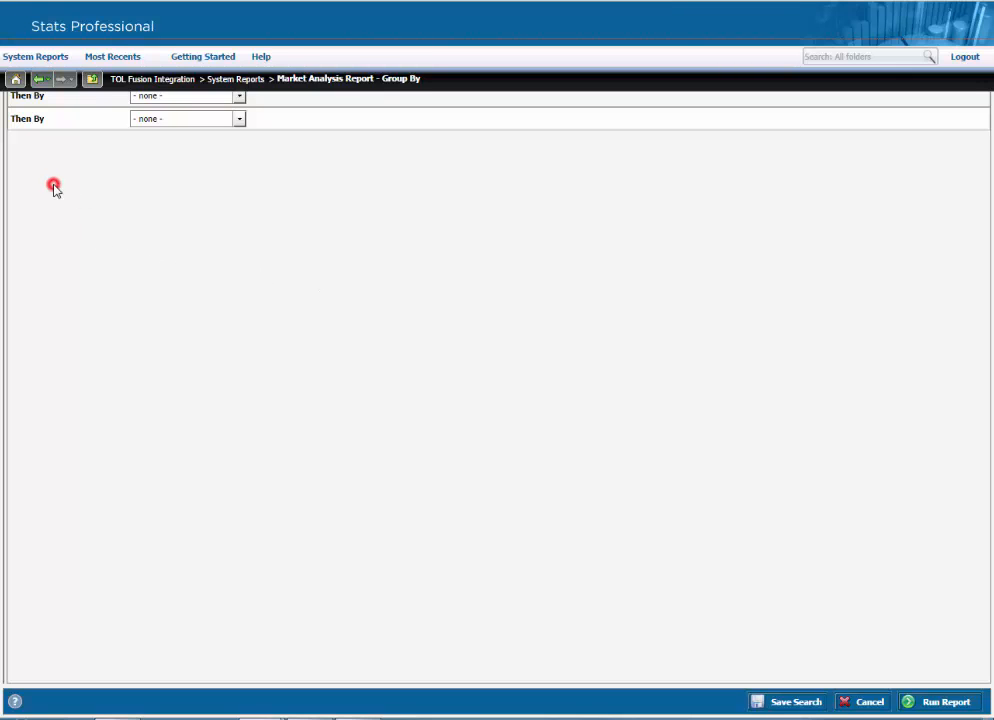
{"action": "left_click", "coordinate": [192, 101]}
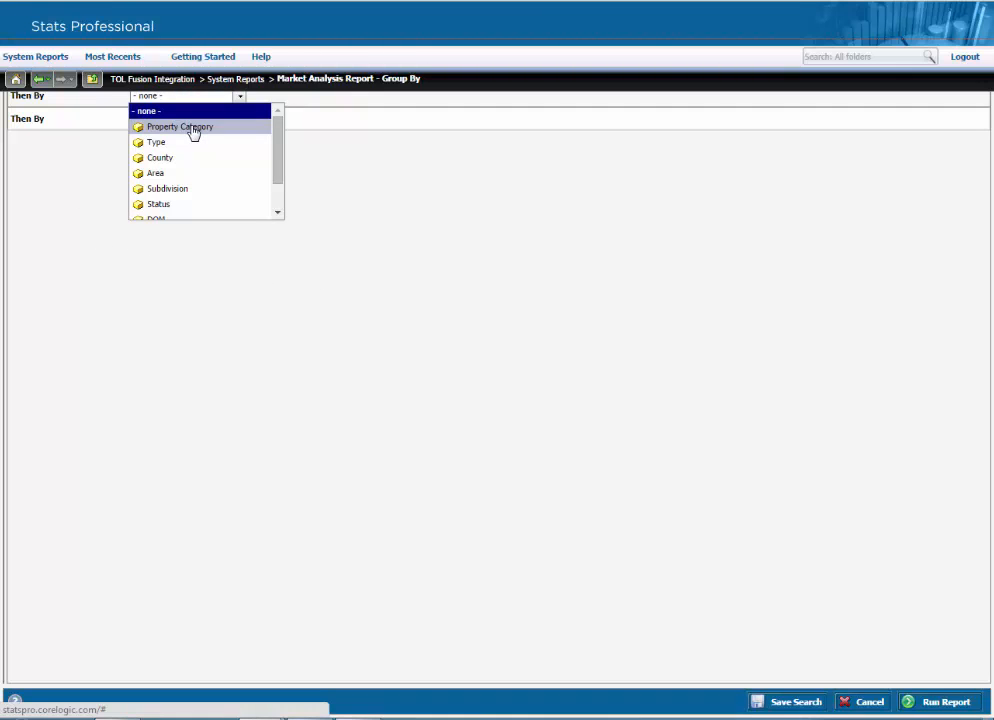
{"action": "left_click", "coordinate": [193, 128]}
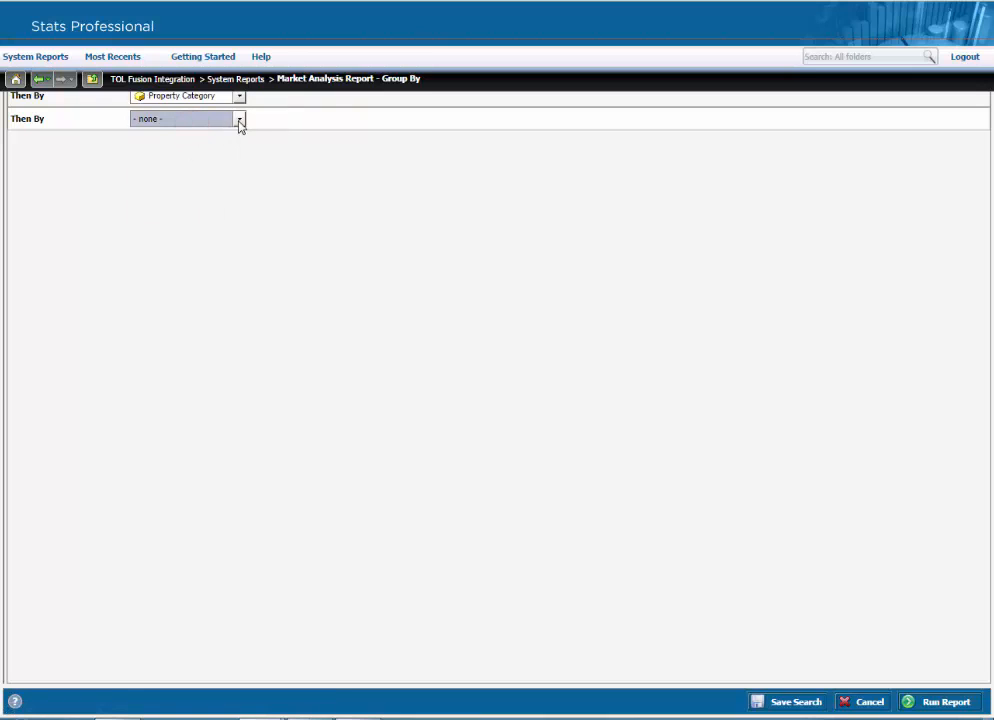
{"action": "left_click", "coordinate": [240, 119]}
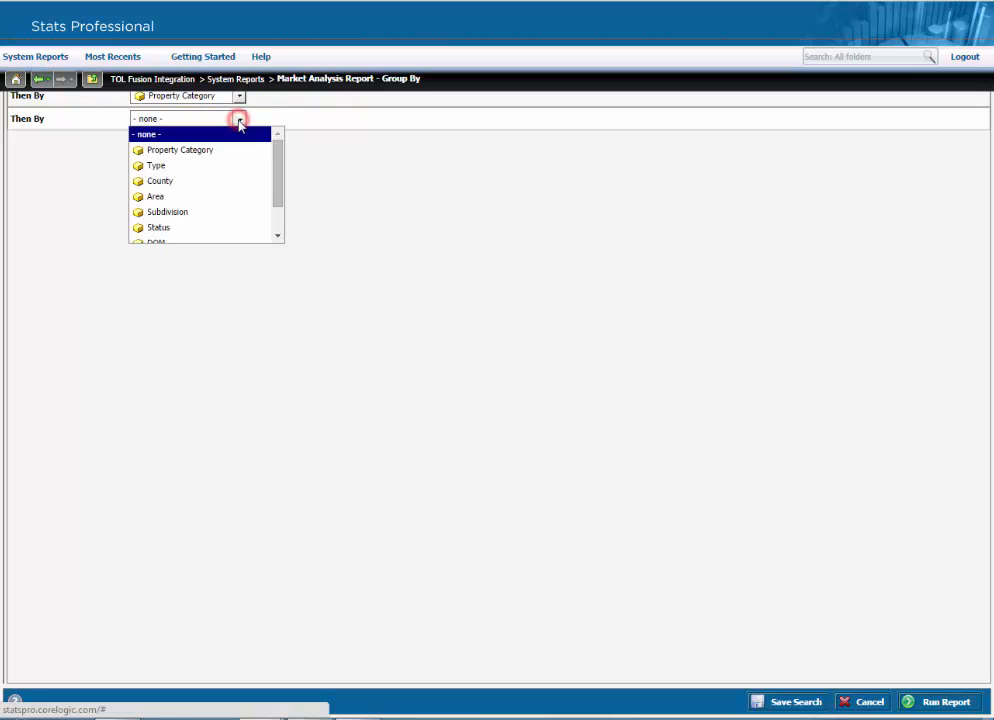
{"action": "left_click", "coordinate": [206, 206]}
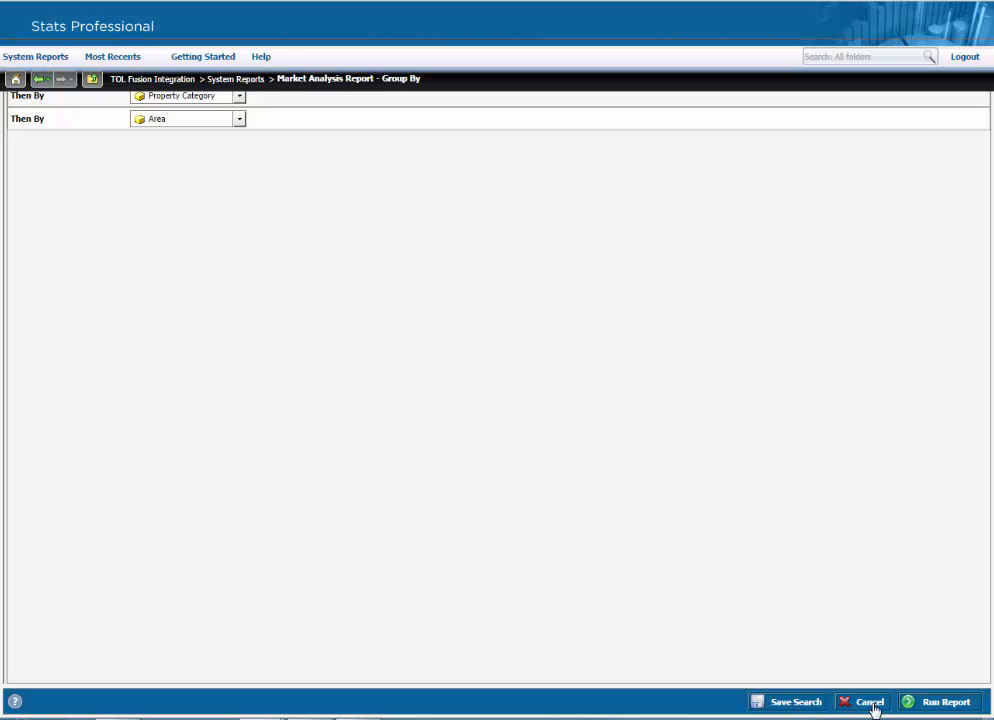
{"action": "left_click", "coordinate": [932, 703]}
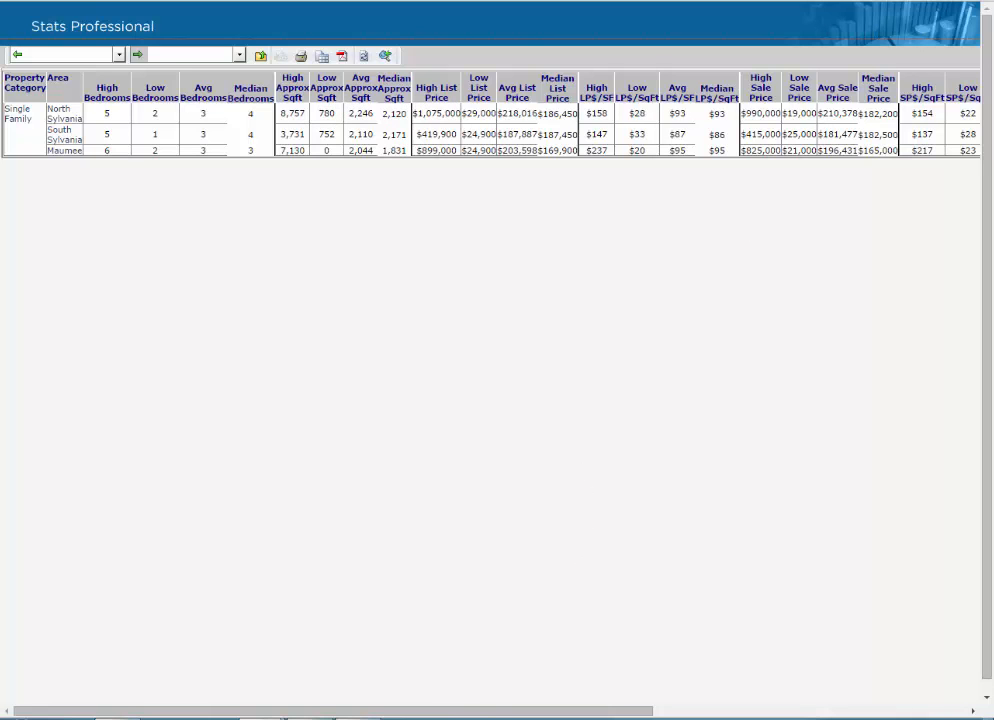
- Reorder the grouped report's columns so average and median Approx Sqft, followed by average and median List Price, precede their high and low columns
{"action": "mouse_move", "coordinate": [588, 709]}
{"action": "left_mouse_down"}
{"action": "mouse_move", "coordinate": [656, 717]}
{"action": "mouse_move", "coordinate": [952, 705]}
{"action": "mouse_move", "coordinate": [493, 713]}
{"action": "mouse_move", "coordinate": [3, 352]}
{"action": "left_mouse_up"}
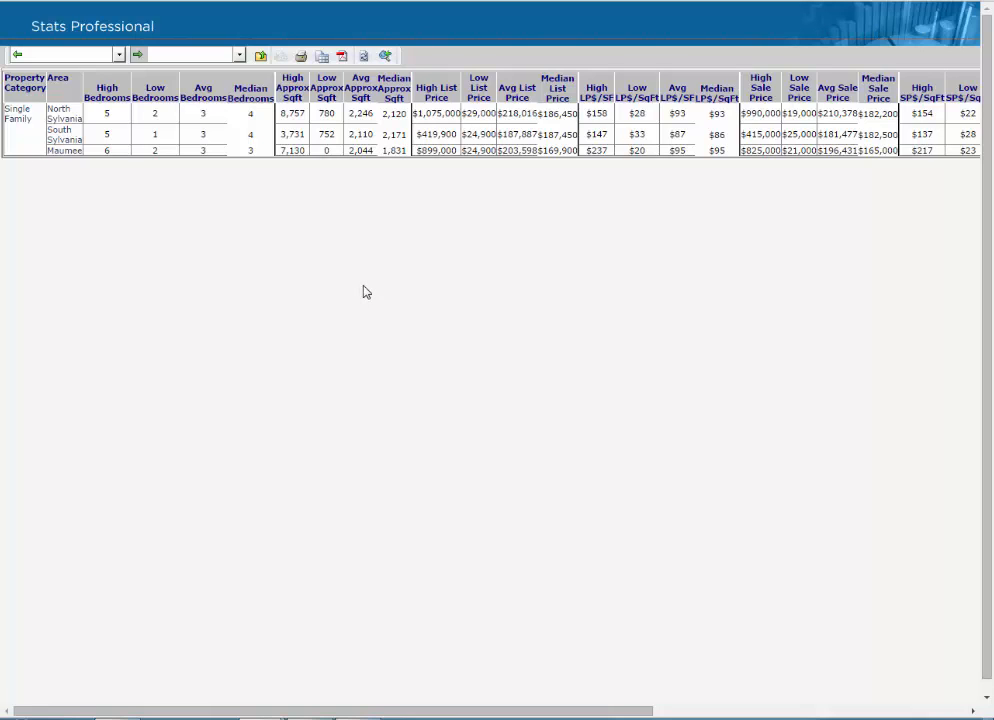
{"action": "left_click", "coordinate": [360, 94]}
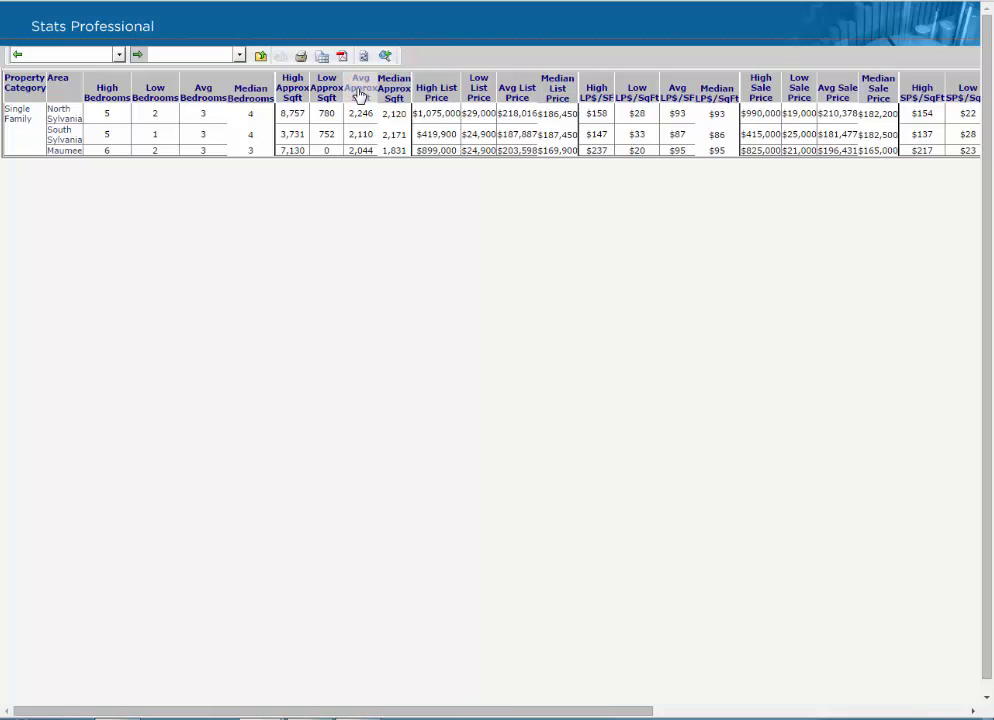
{"action": "left_click_drag", "start_coordinate": [360, 94], "coordinate": [291, 97]}
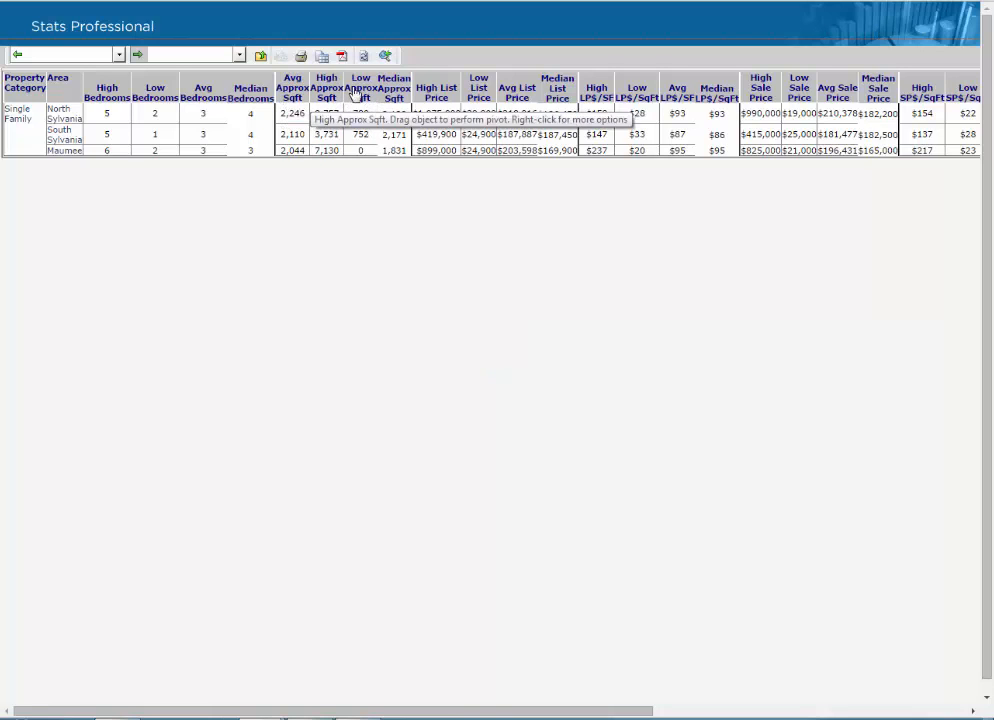
{"action": "left_click_drag", "start_coordinate": [397, 96], "coordinate": [320, 98]}
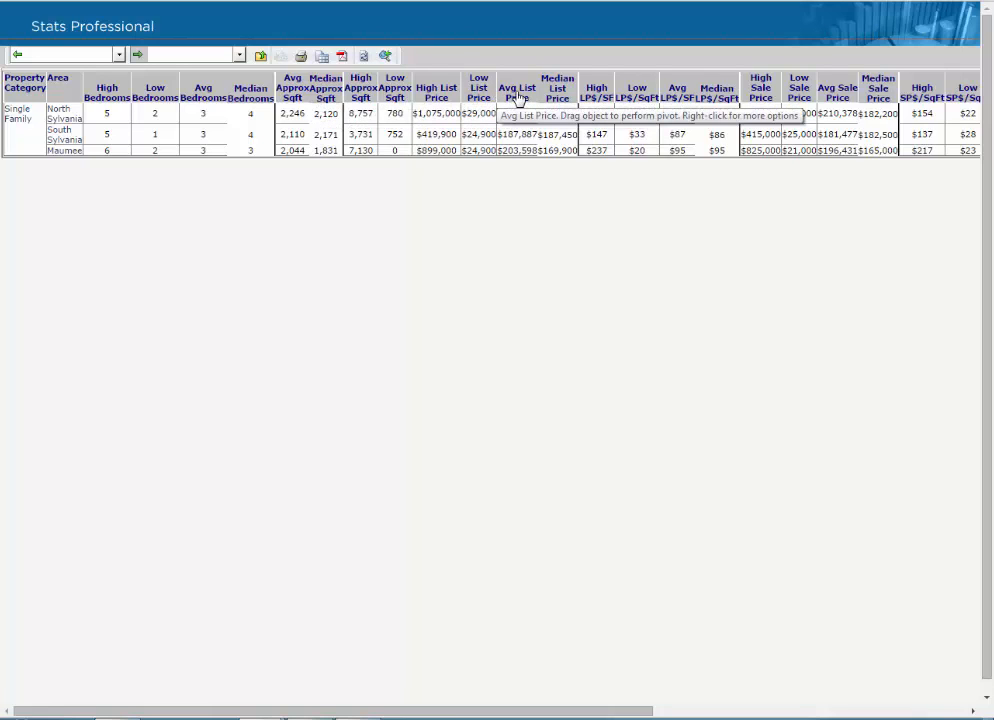
{"action": "left_click_drag", "start_coordinate": [518, 97], "coordinate": [355, 93]}
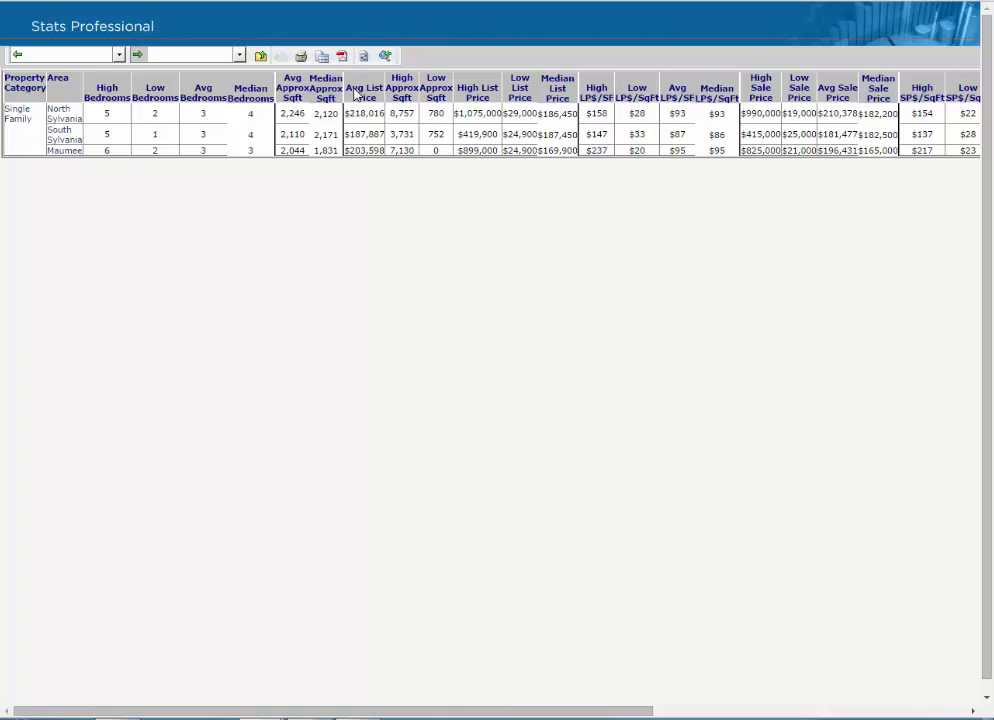
{"action": "left_click_drag", "start_coordinate": [557, 93], "coordinate": [400, 103]}
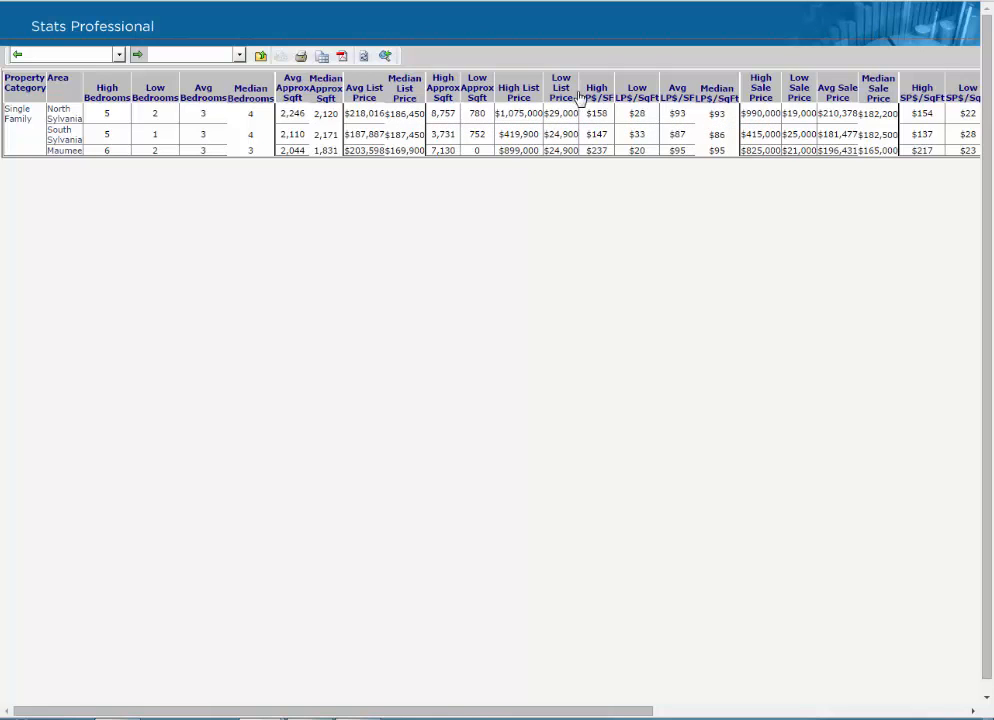
- Move the average and median LP$/SqFt columns, followed by average and median Sale Price, ahead of the High Approx Sqft column
{"action": "left_click", "coordinate": [671, 93]}
{"action": "left_click_drag", "start_coordinate": [673, 96], "coordinate": [441, 100]}
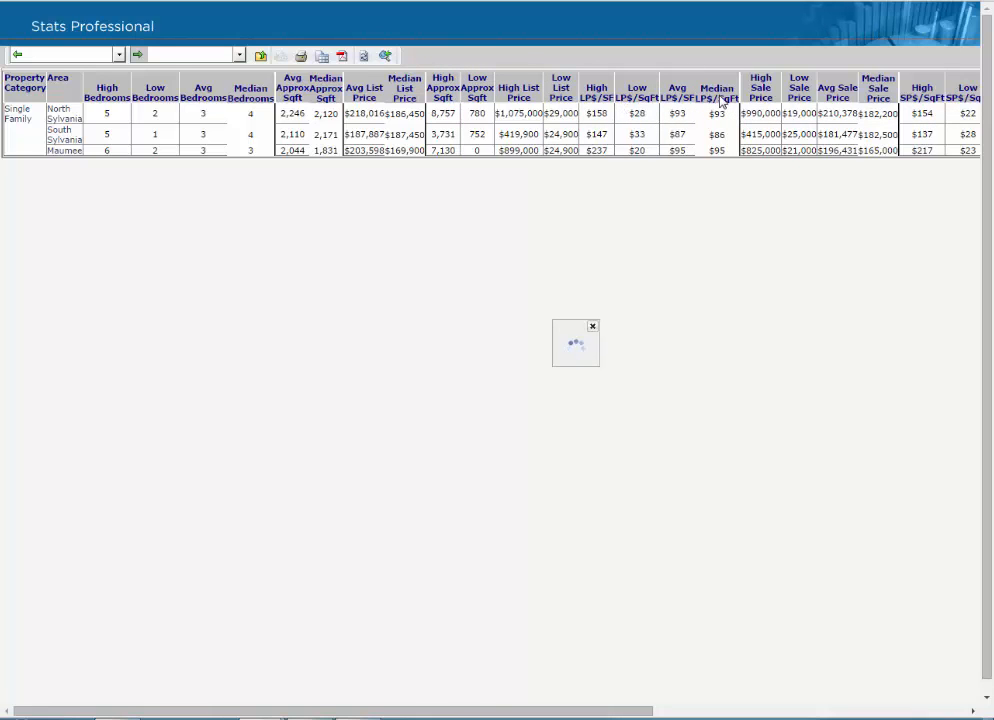
{"action": "left_click_drag", "start_coordinate": [722, 110], "coordinate": [472, 100]}
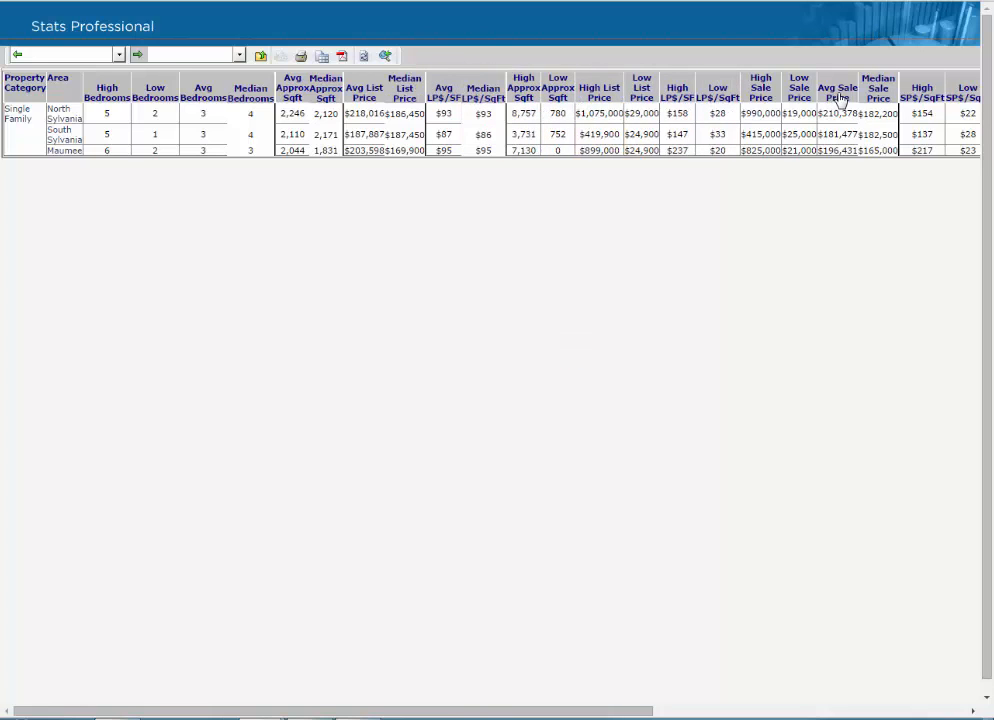
{"action": "left_click_drag", "start_coordinate": [840, 98], "coordinate": [521, 96]}
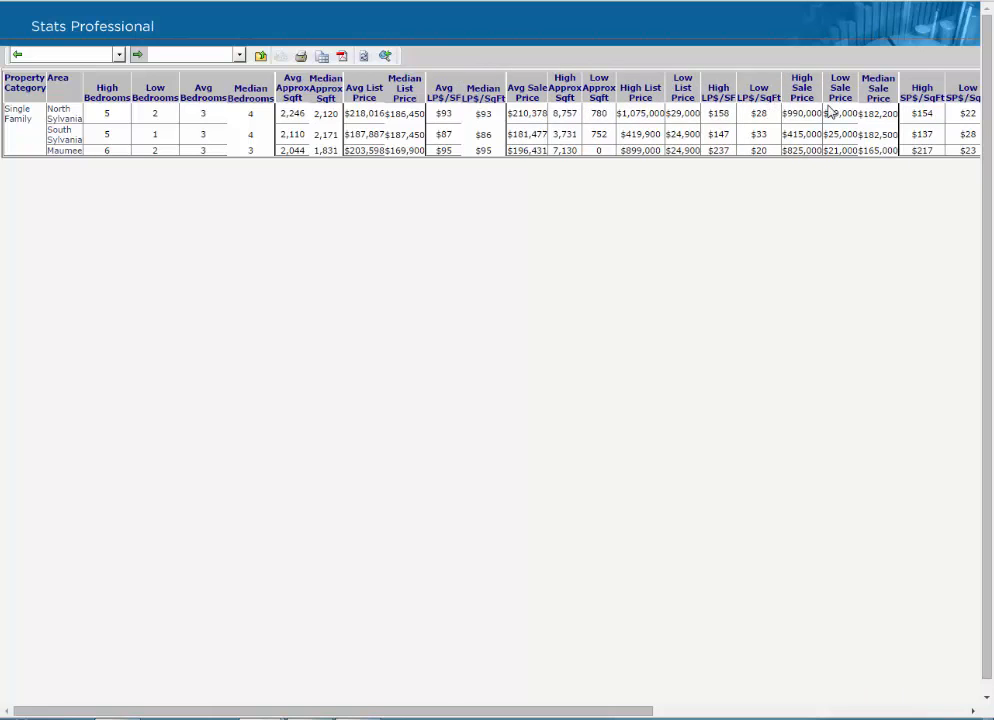
{"action": "left_click_drag", "start_coordinate": [877, 100], "coordinate": [561, 100]}
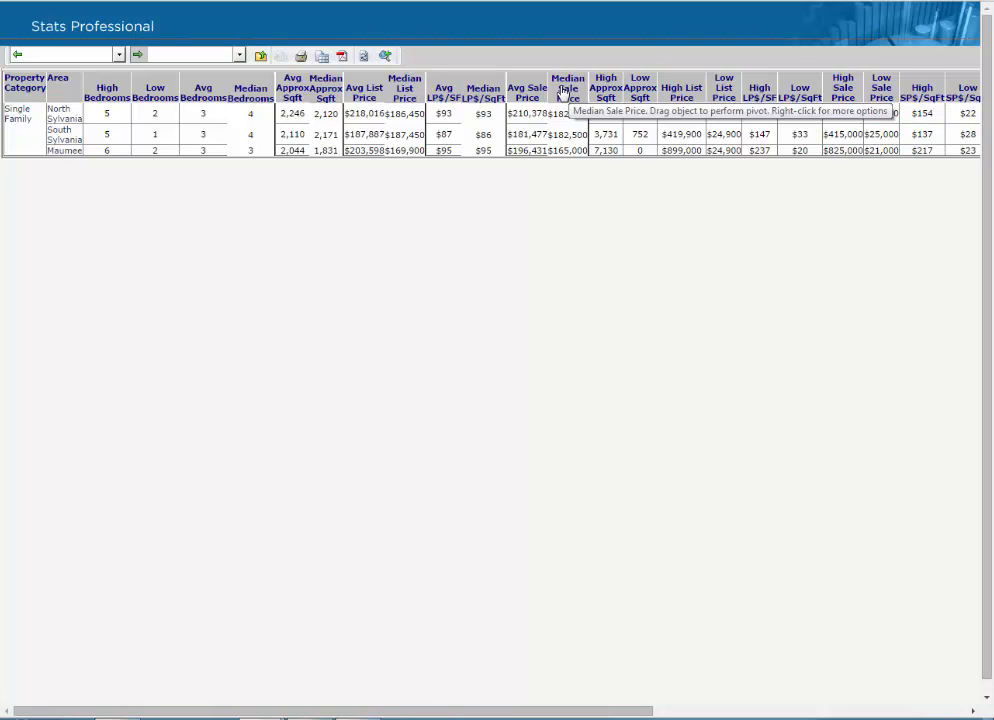
- Examine the sort, move and advanced formatting options for the Median Sale Price and Avg Sale Price columns
{"action": "right_click", "coordinate": [563, 93]}
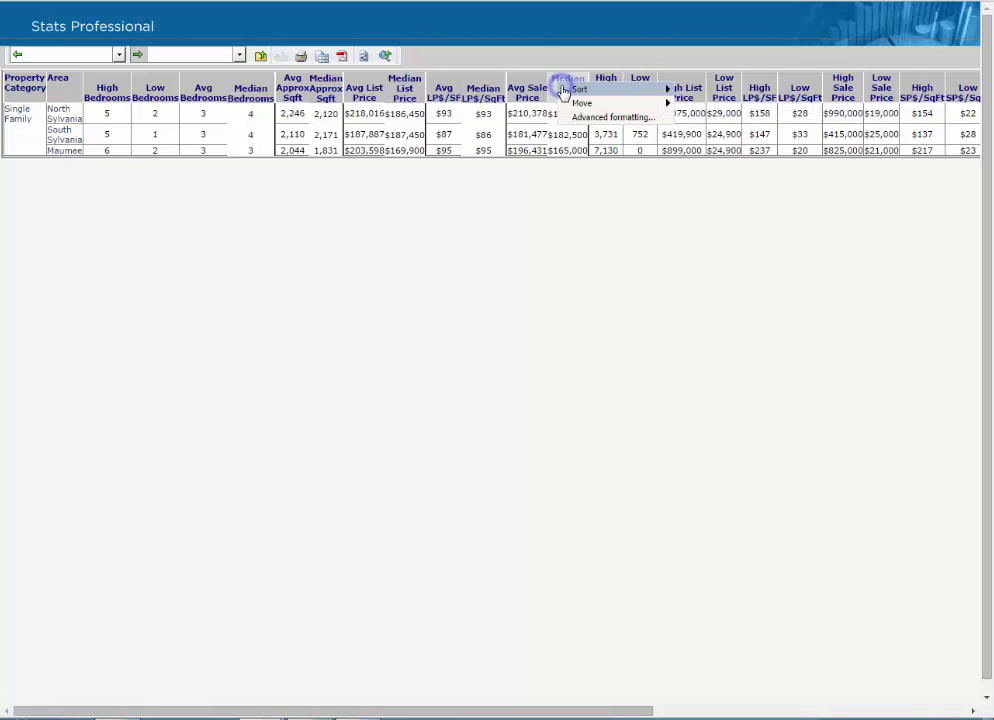
{"action": "mouse_move", "coordinate": [563, 92]}
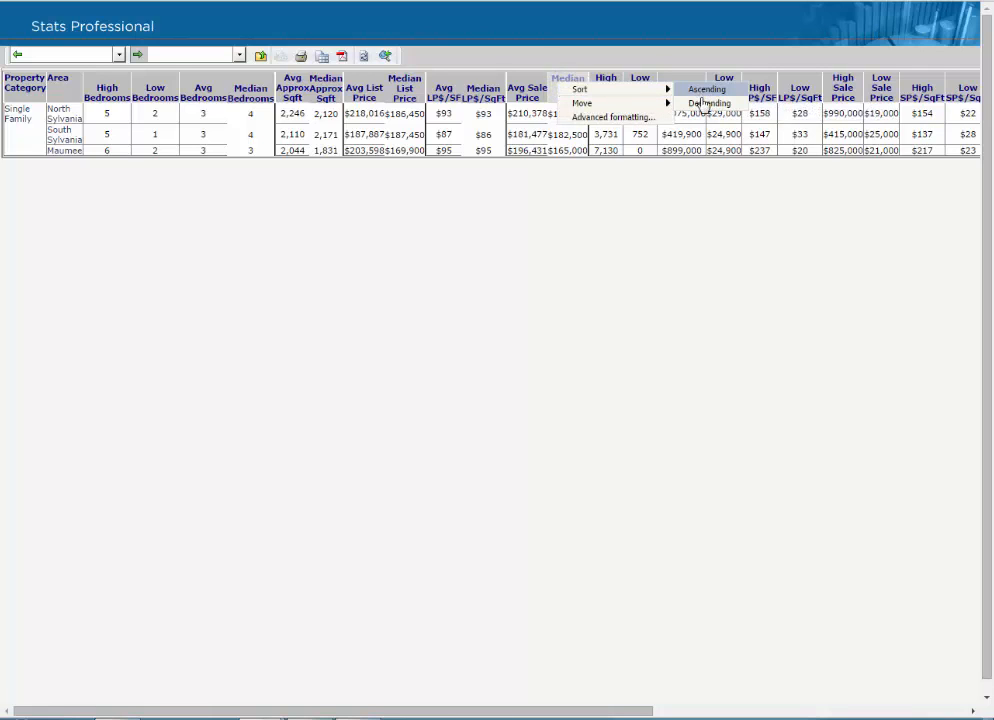
{"action": "left_click", "coordinate": [686, 90]}
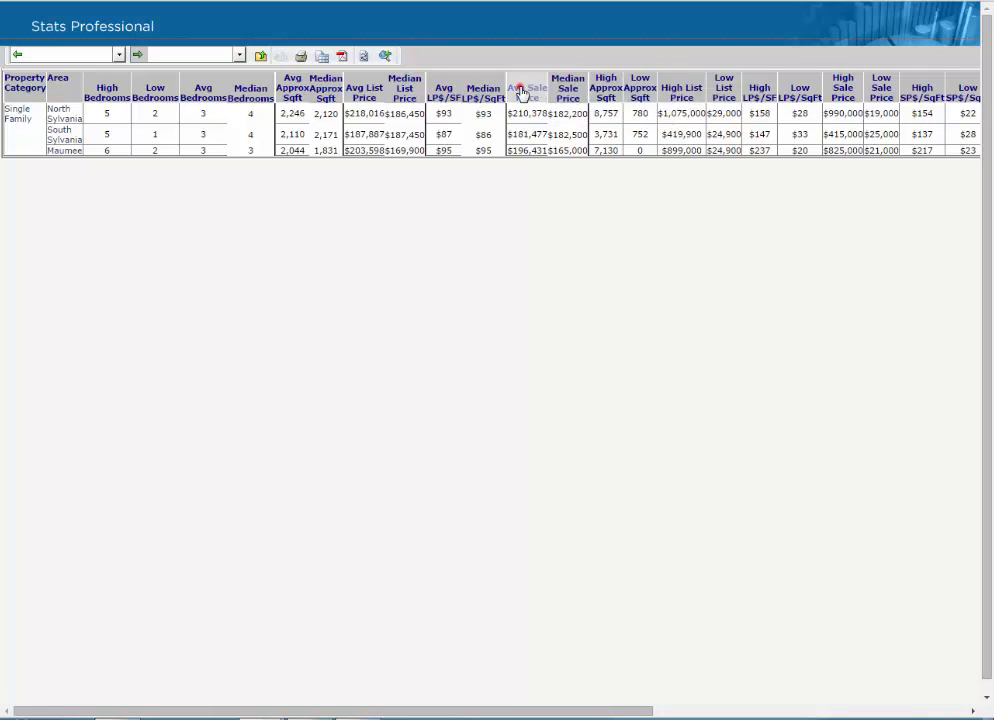
{"action": "right_click", "coordinate": [521, 93]}
{"action": "mouse_move", "coordinate": [522, 91]}
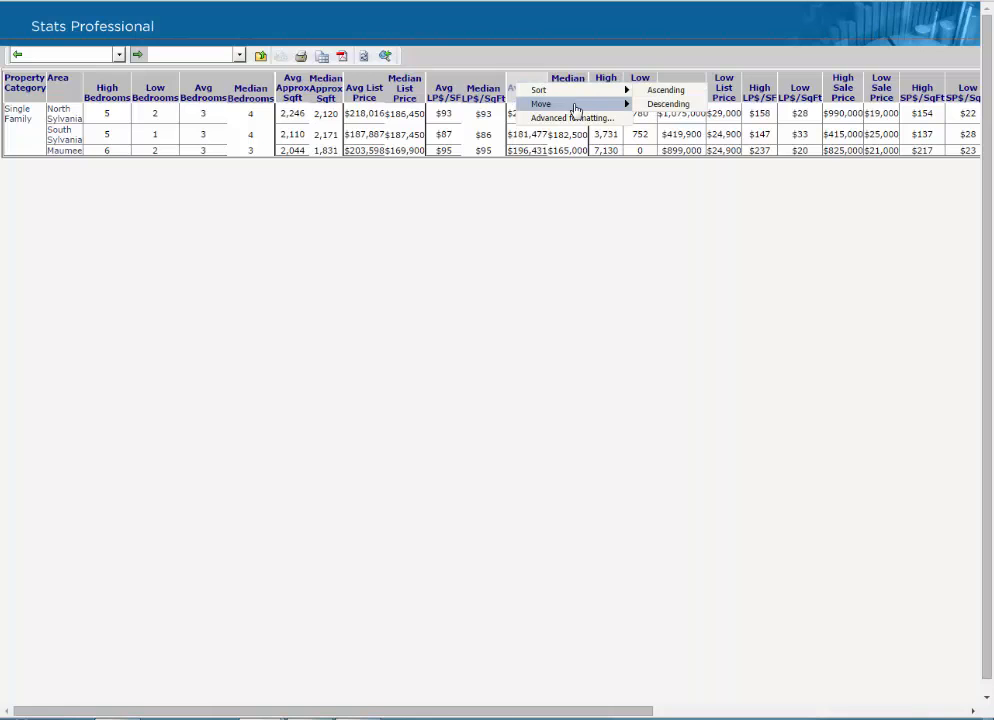
{"action": "mouse_move", "coordinate": [574, 112]}
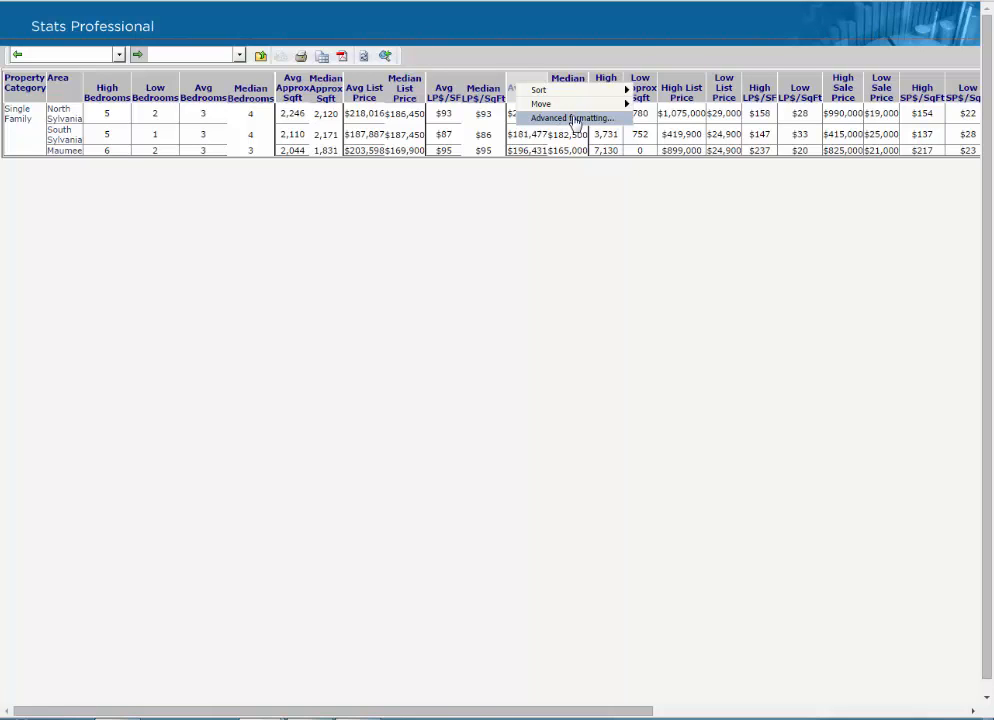
{"action": "left_click", "coordinate": [508, 100]}
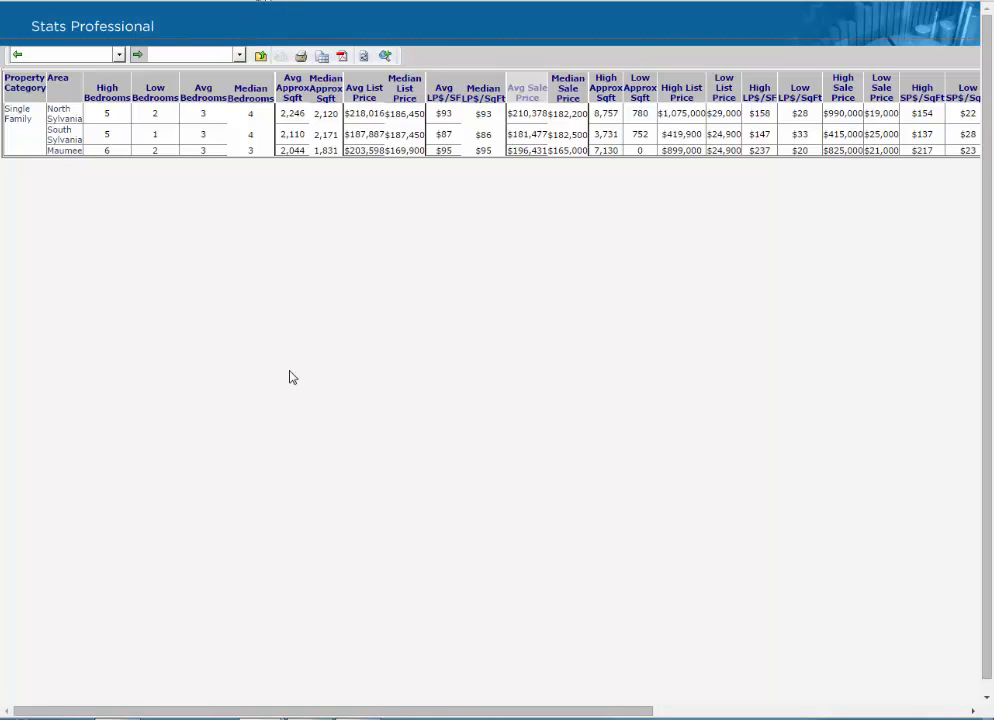
- Return to the main report window and open the Price Analysis report, reviewing its price range table and monthly price trends chart
{"action": "mouse_move", "coordinate": [282, 690]}
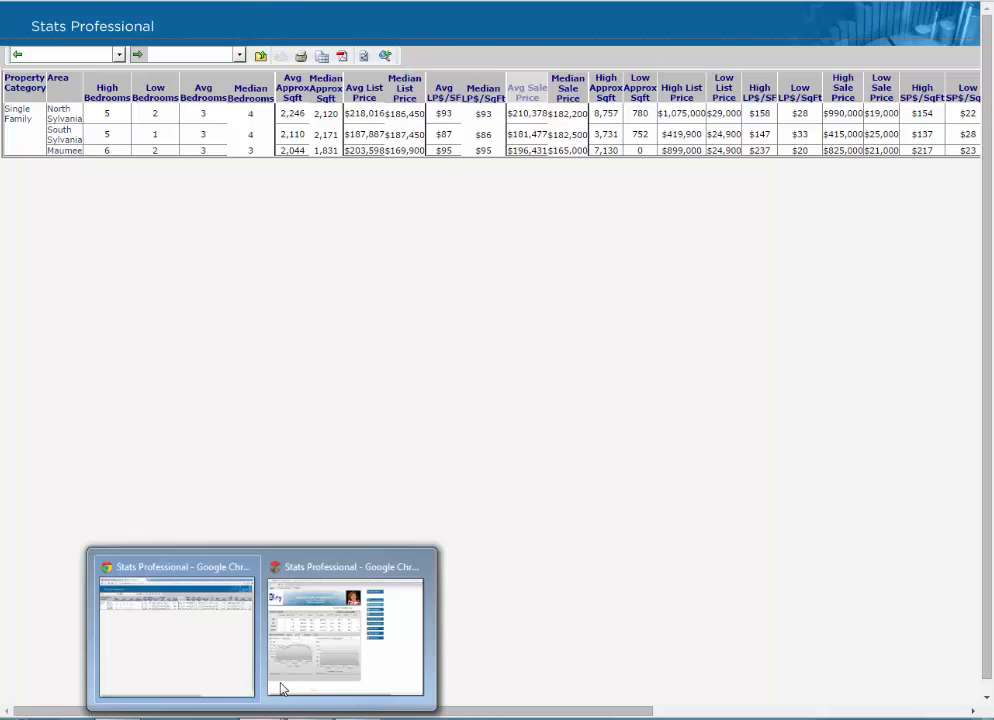
{"action": "left_click", "coordinate": [313, 579]}
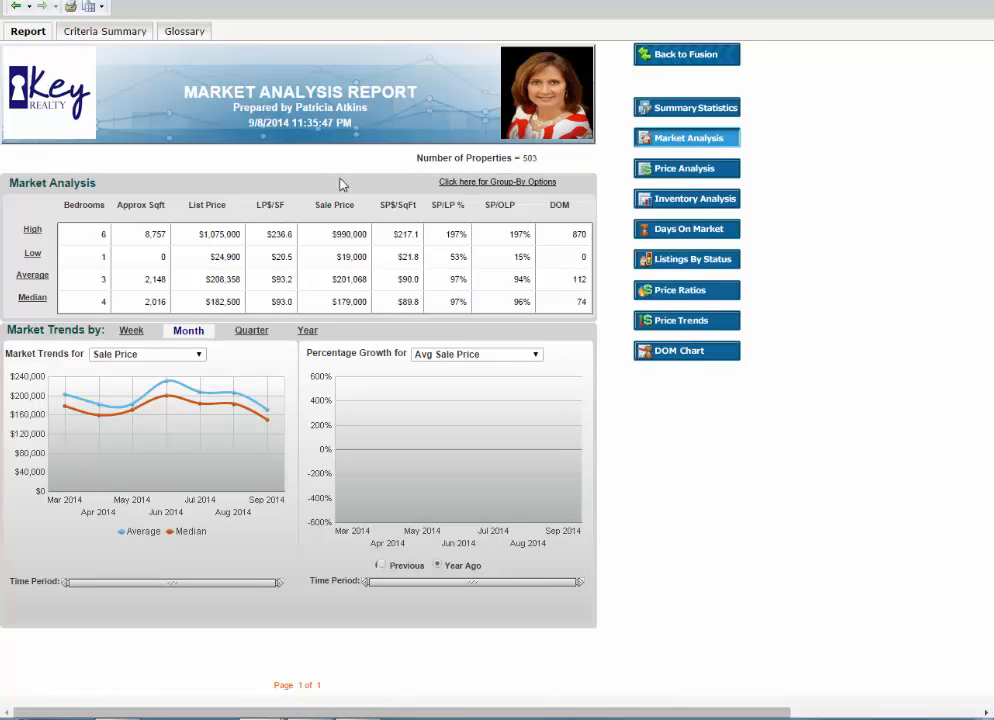
{"action": "left_click", "coordinate": [688, 170]}
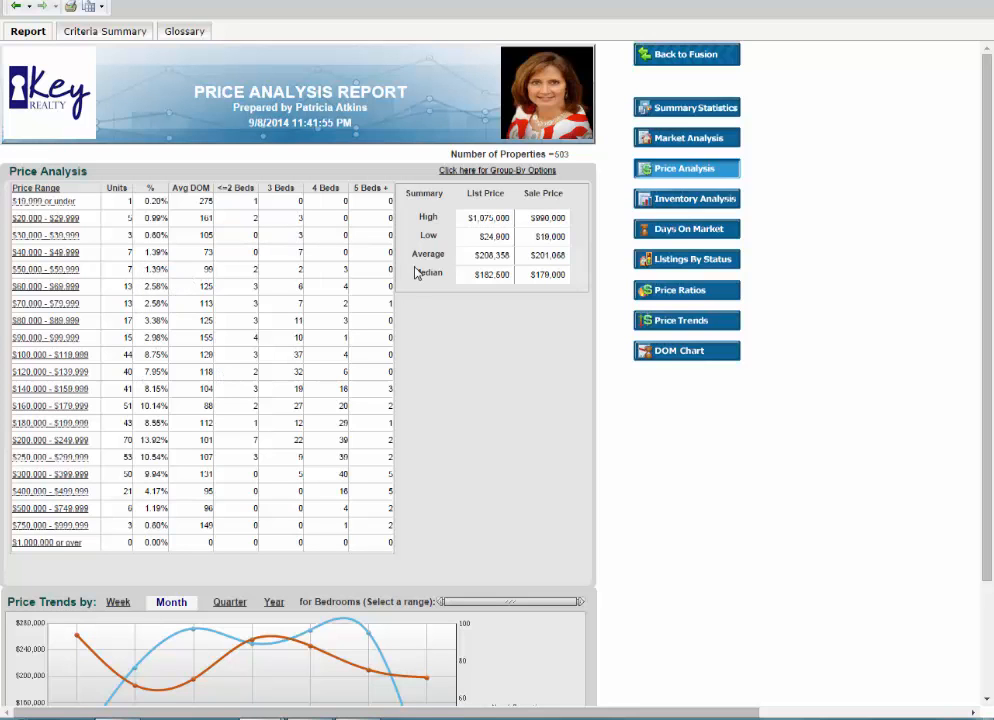
{"action": "scroll", "coordinate": [500, 446], "scroll_direction": "down", "scroll_amount": 2}
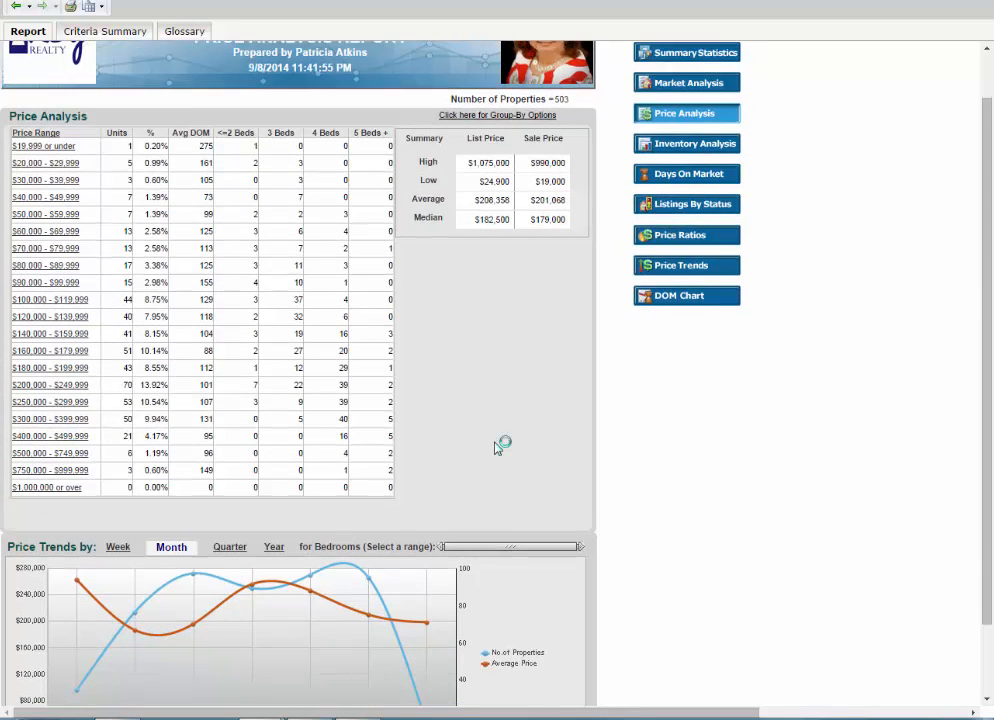
{"action": "scroll", "coordinate": [497, 446], "scroll_direction": "down", "scroll_amount": 1}
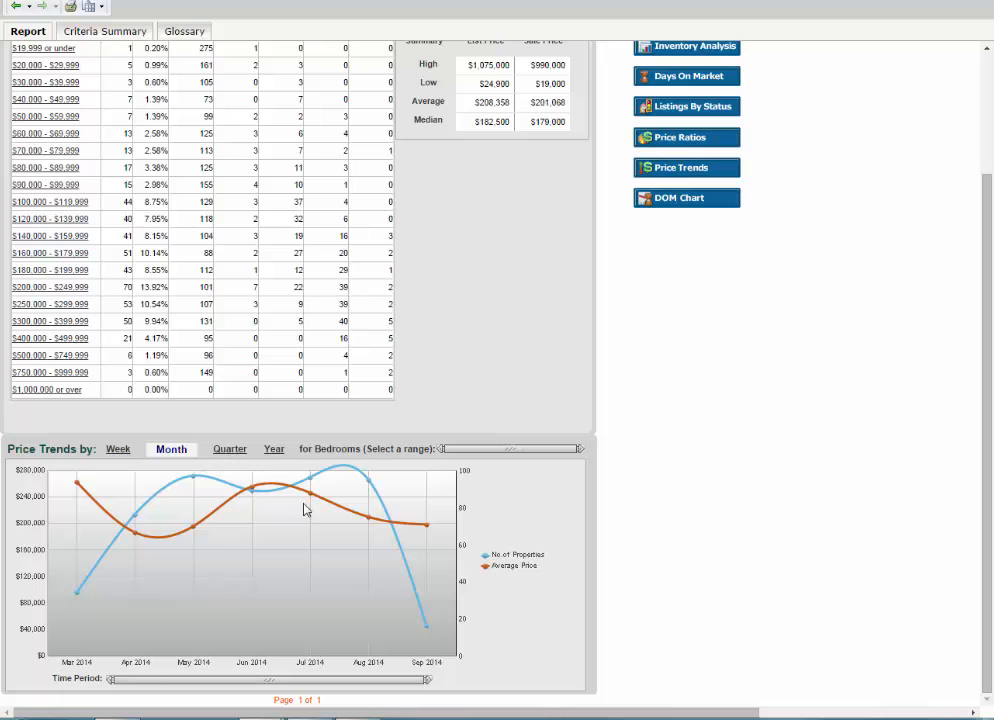
{"action": "scroll", "coordinate": [778, 522], "scroll_direction": "up", "scroll_amount": 3}
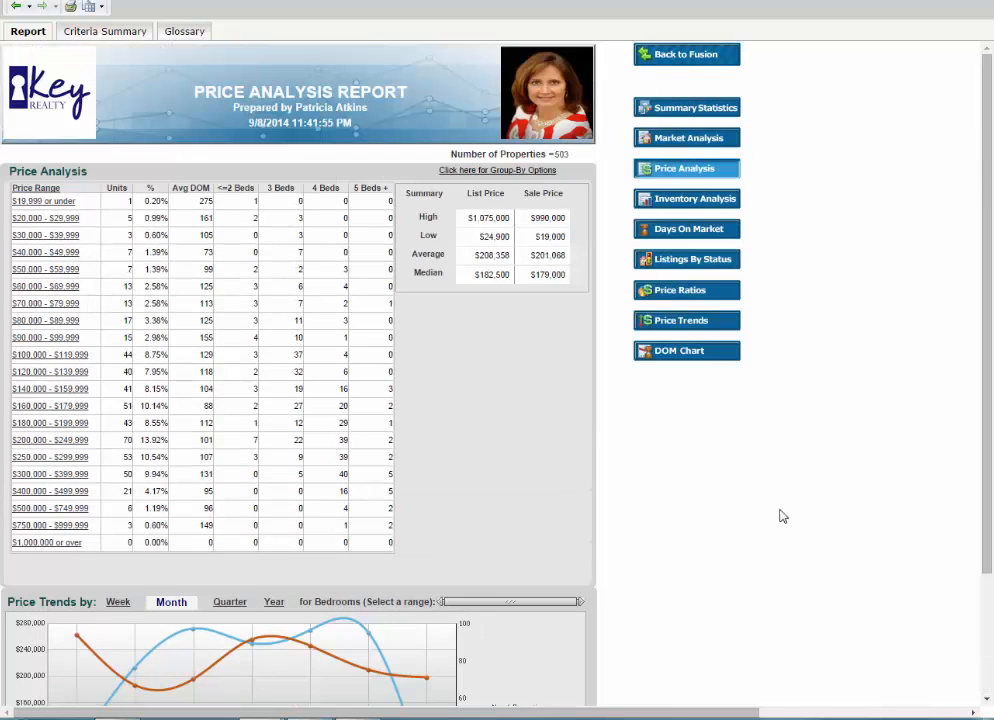
- View the Inventory Analysis and Days On Market reports, checking the Percentage Growth measures offered in the latter
{"action": "left_click", "coordinate": [697, 204]}
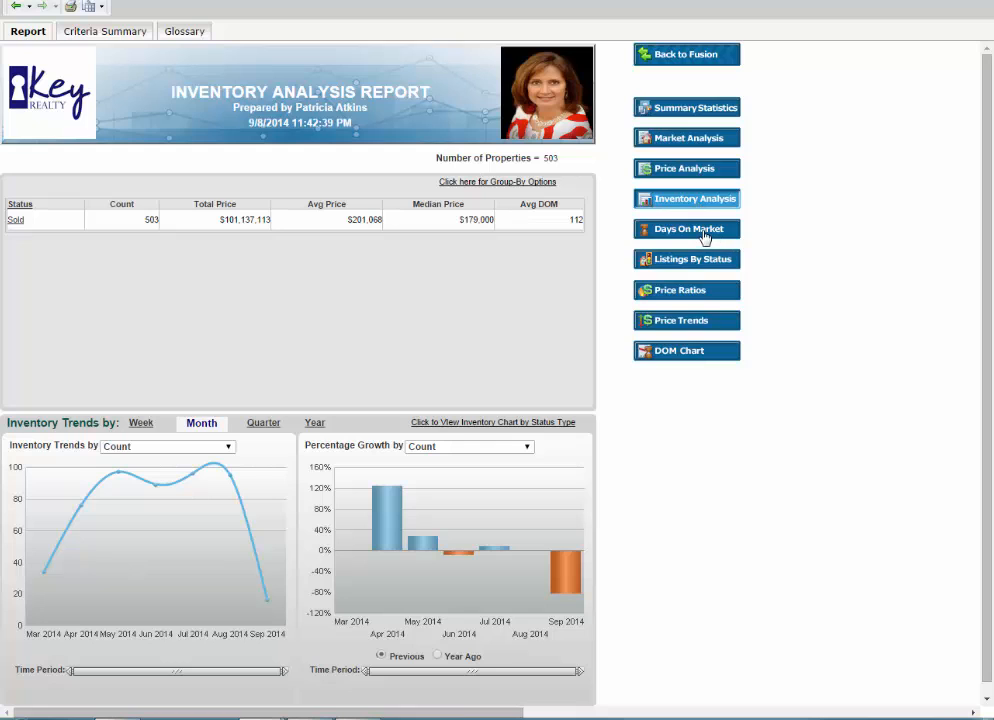
{"action": "left_click", "coordinate": [702, 229]}
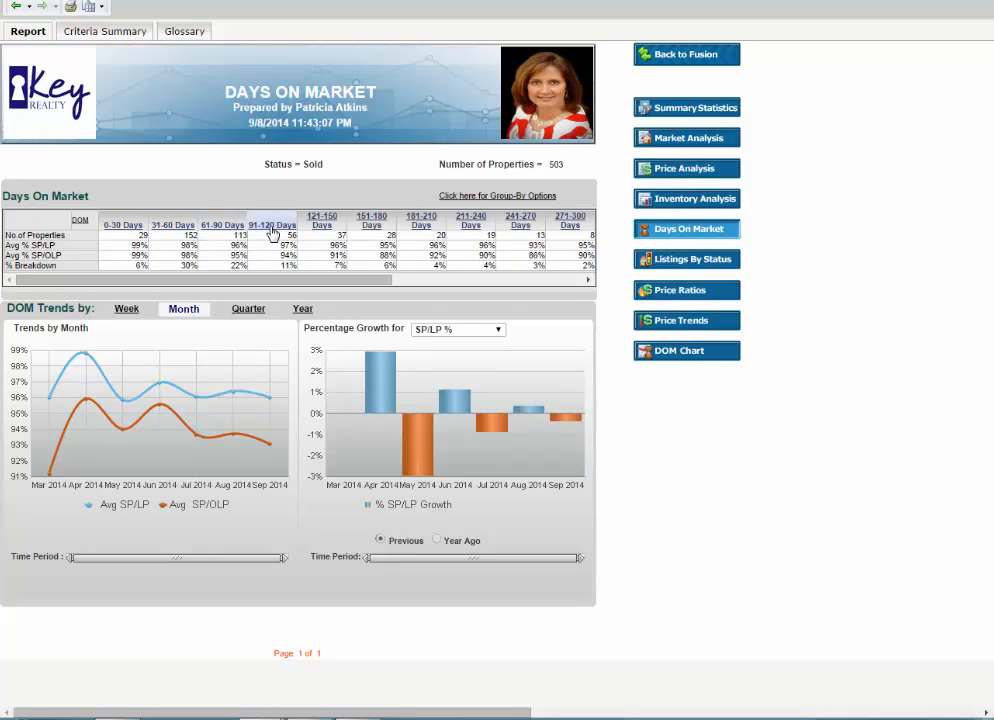
{"action": "left_click", "coordinate": [426, 333]}
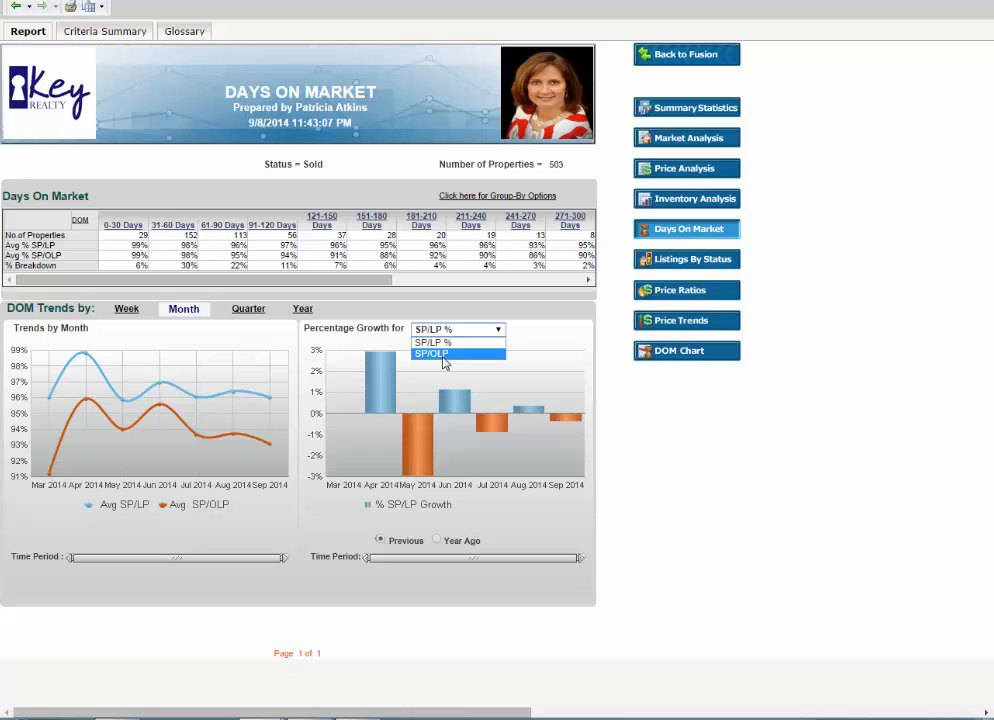
{"action": "left_click", "coordinate": [614, 428]}
{"action": "mouse_move", "coordinate": [378, 400]}
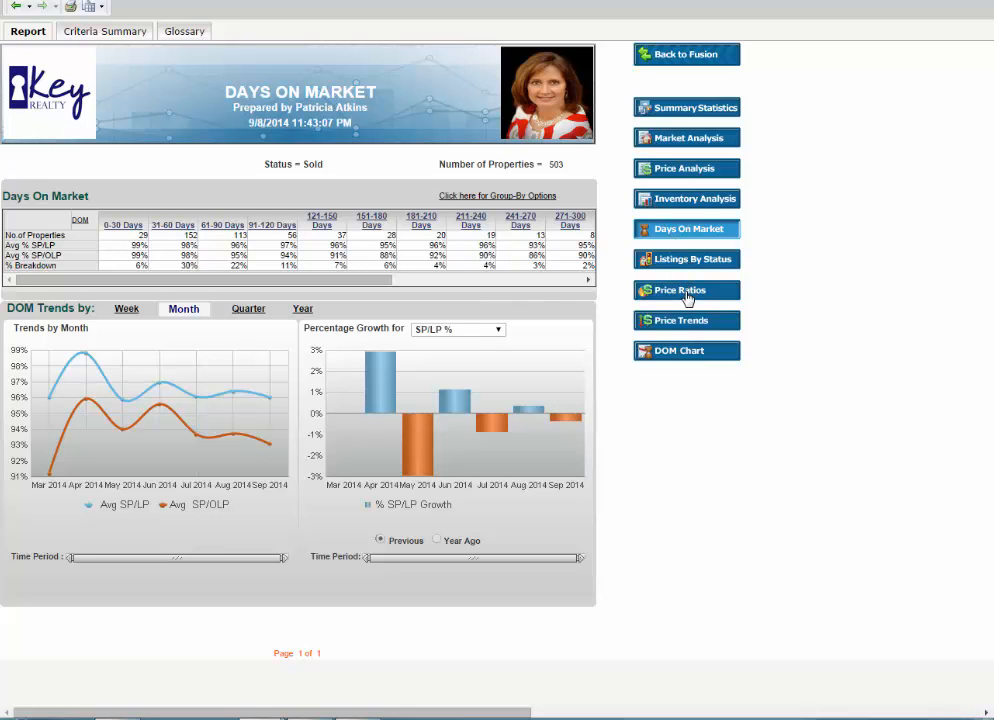
- Open the Price Trends chart, check the monthly units for March to May 2014, and switch the chart to Avg Sale Price
{"action": "left_click", "coordinate": [686, 322]}
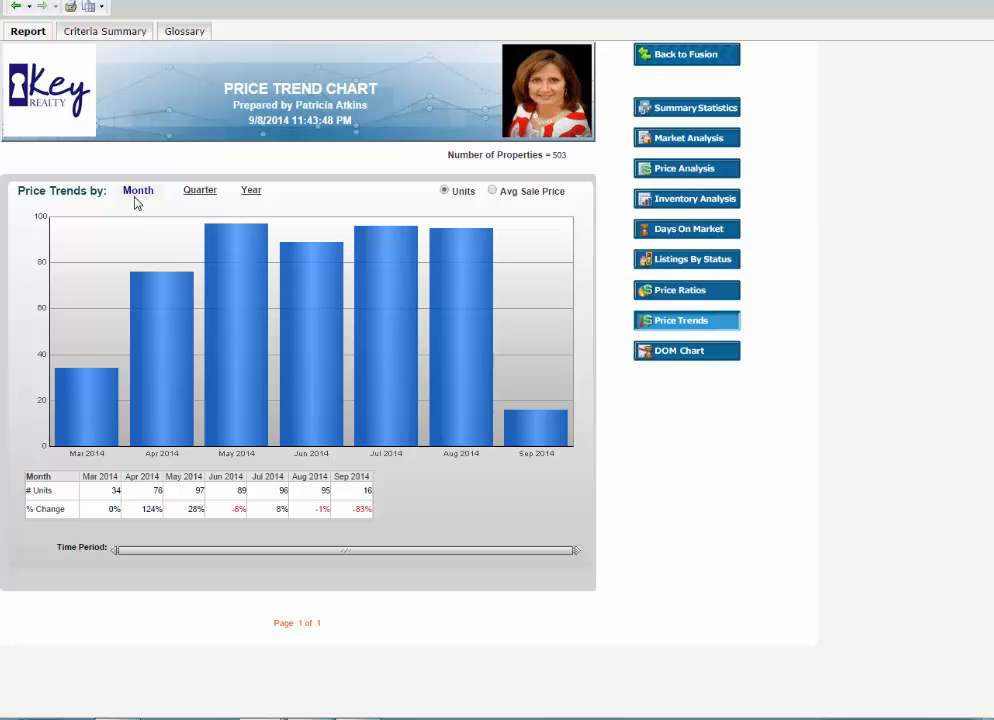
{"action": "mouse_move", "coordinate": [84, 413]}
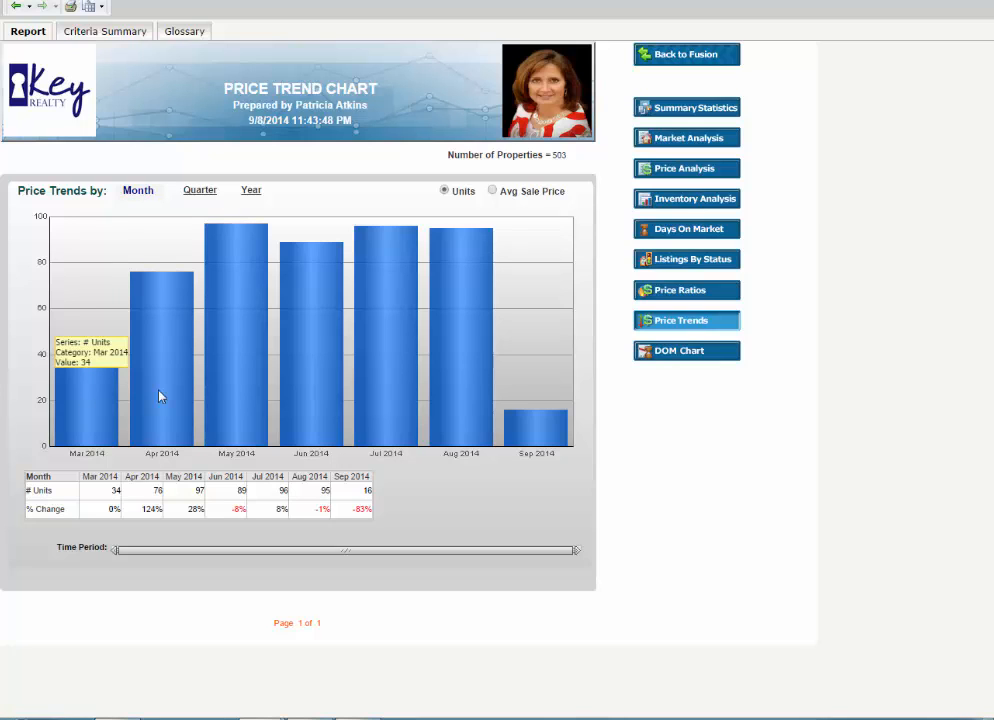
{"action": "mouse_move", "coordinate": [159, 397]}
{"action": "mouse_move", "coordinate": [243, 389]}
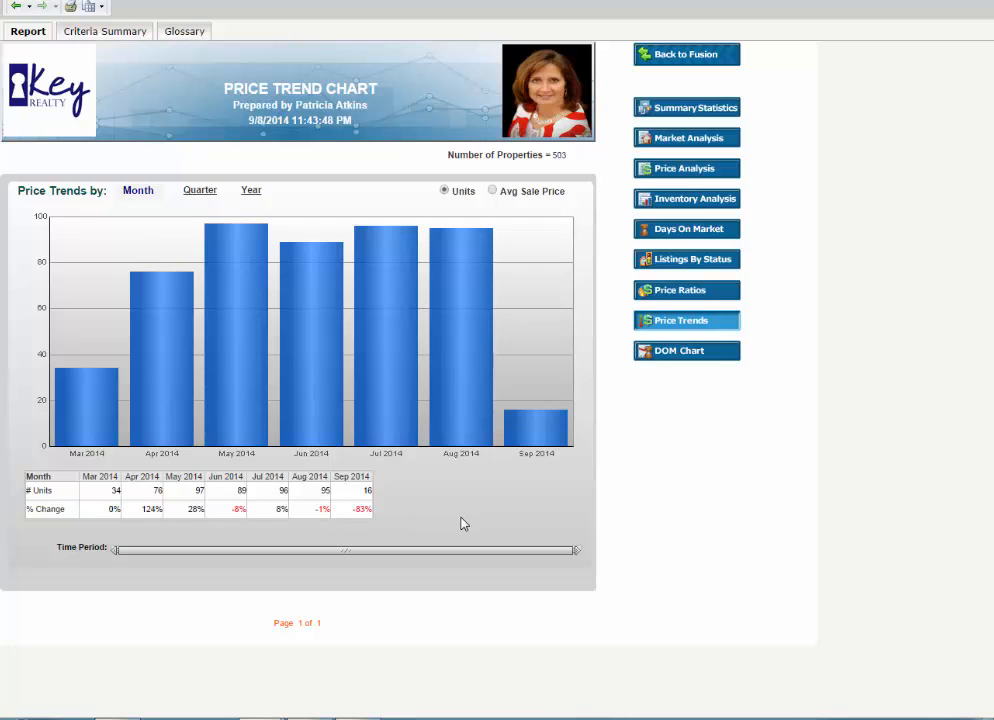
{"action": "left_click", "coordinate": [492, 192]}
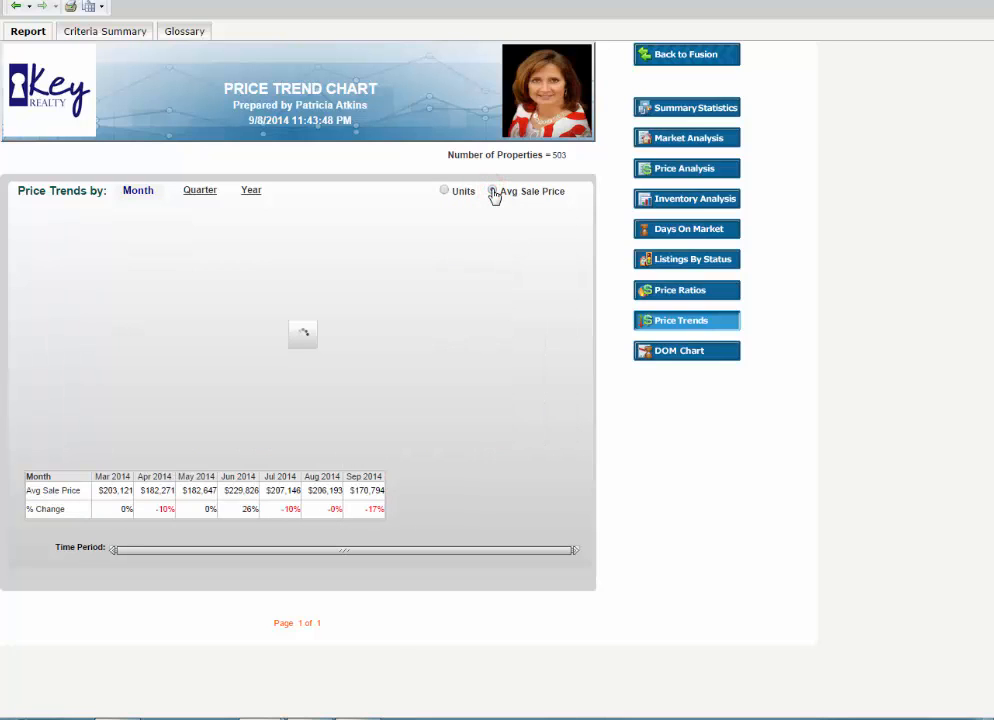